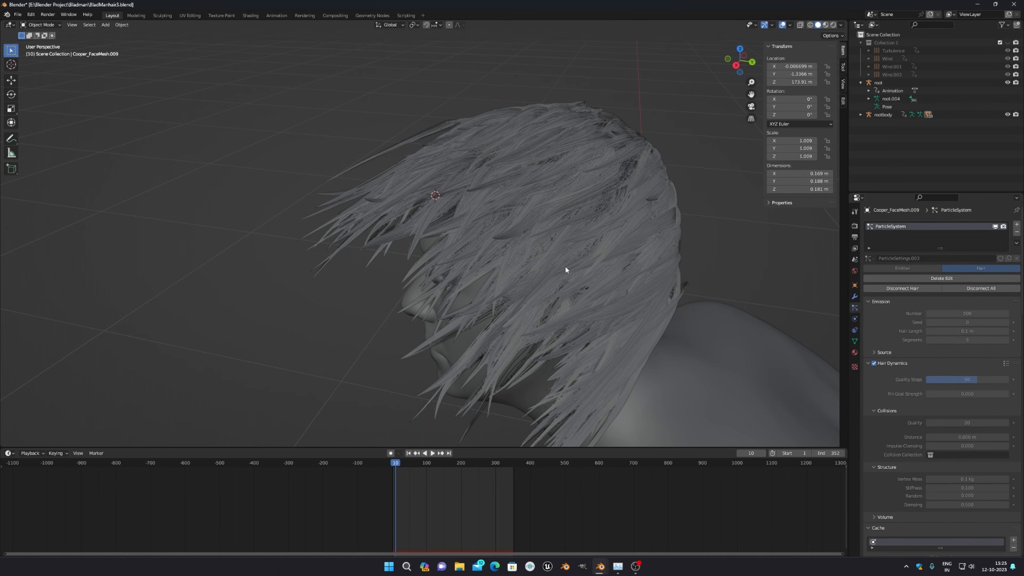
Examine the wind-blown particle hair on the character's head from the front and both sides, close up and from farther away.
middle_drag(564, 265, 678, 238)
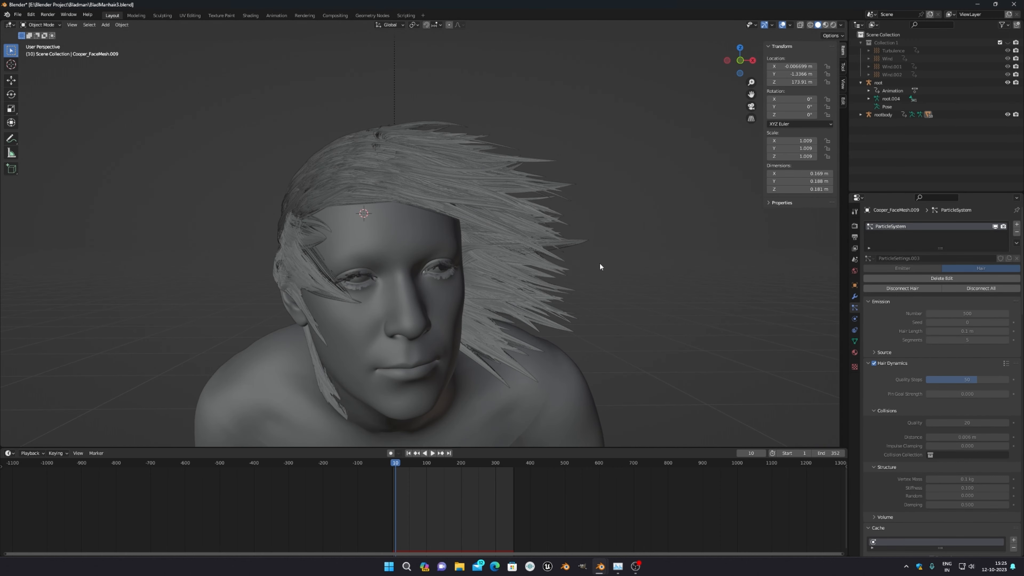
mouse_move(591, 267)
middle_down()
mouse_move(615, 286)
mouse_move(571, 283)
mouse_move(553, 266)
mouse_move(600, 278)
middle_up()
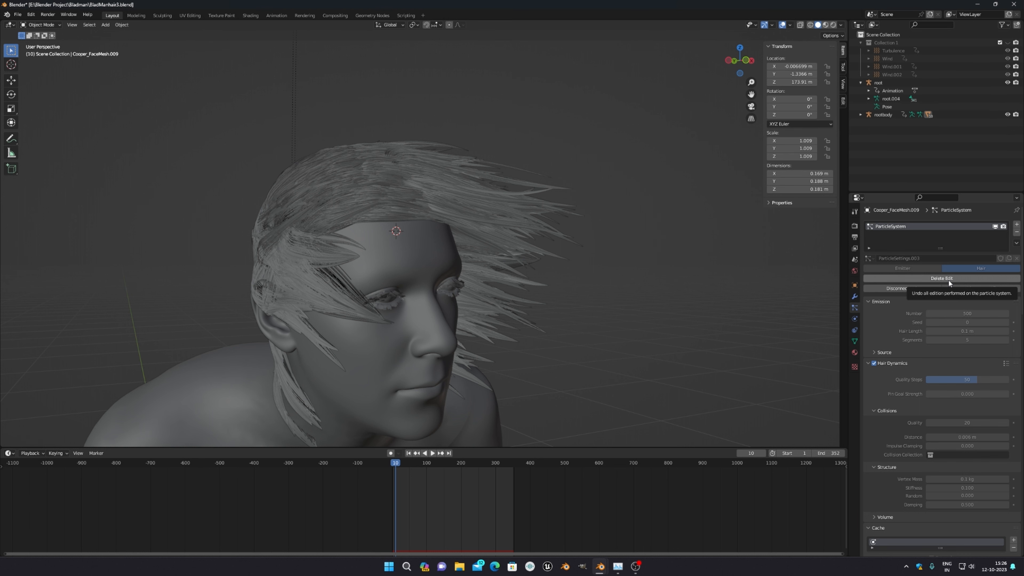
scroll(420, 223, down, 2)
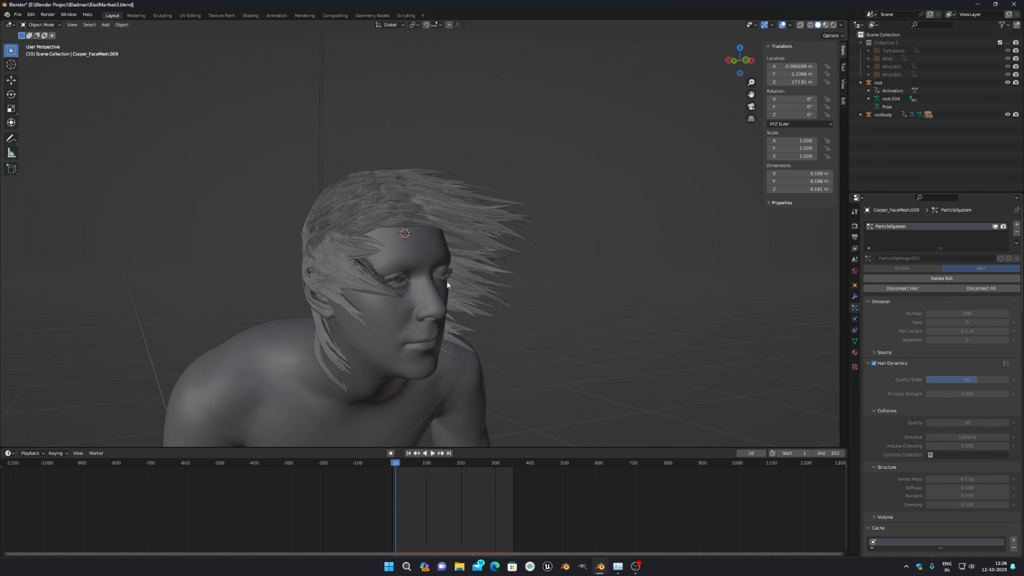
middle_drag(463, 308, 455, 306)
middle_drag(384, 230, 366, 232)
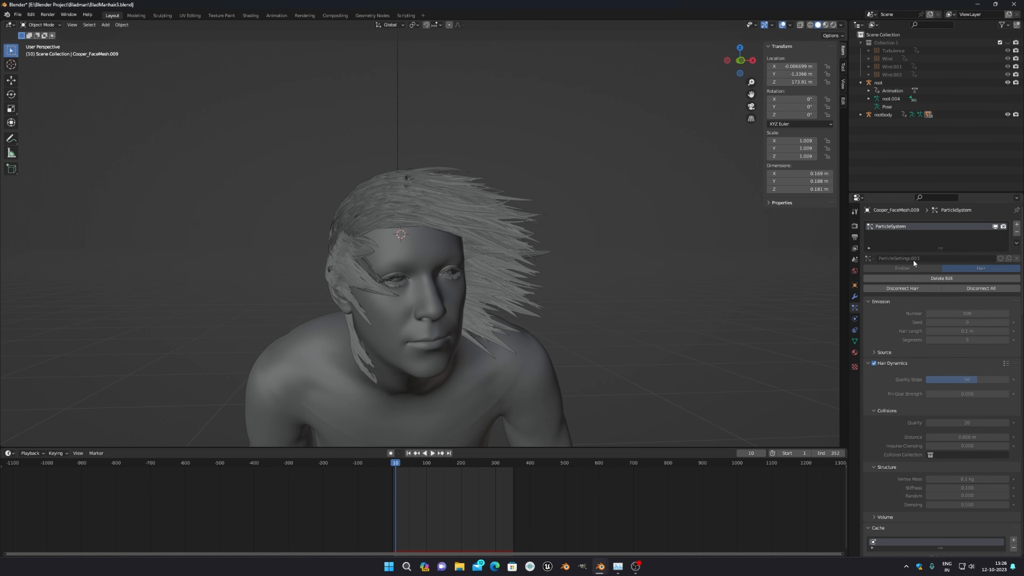
middle_drag(407, 274, 540, 250)
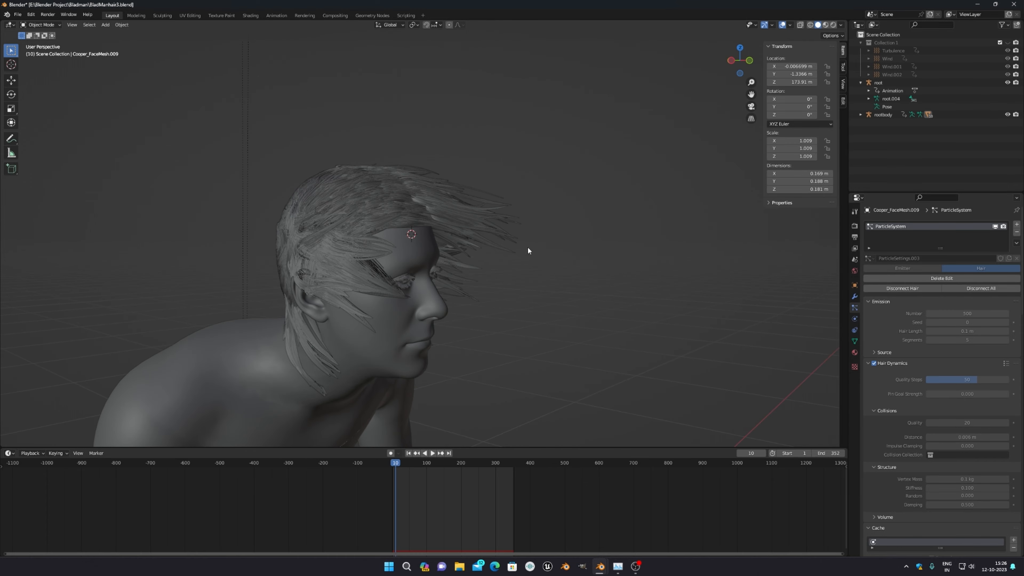
scroll(455, 223, up, 3)
mouse_move(455, 223)
middle_down()
mouse_move(421, 219)
mouse_move(426, 197)
mouse_move(452, 207)
middle_up()
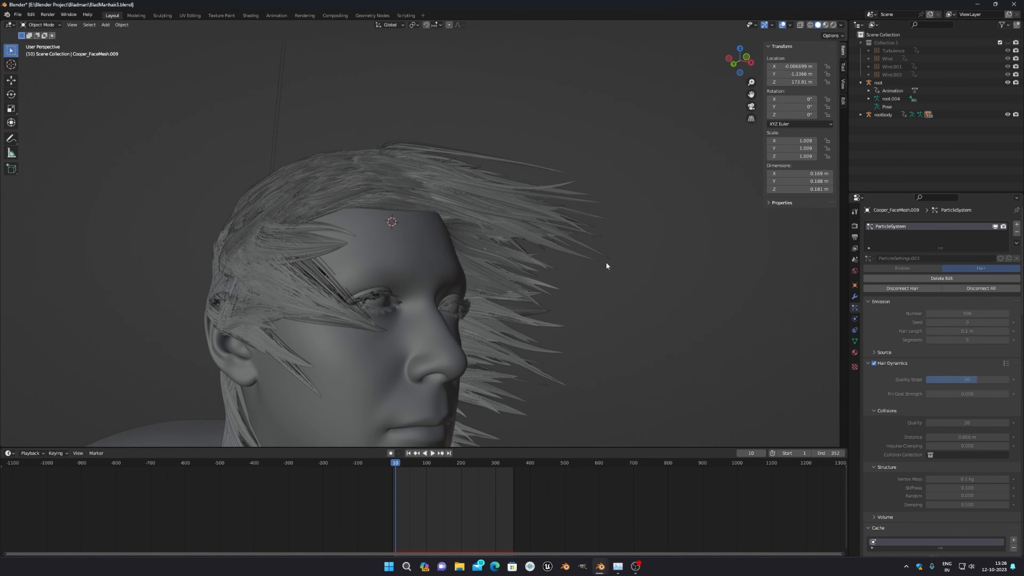
scroll(419, 284, down, 2)
scroll(419, 285, down, 2)
middle_drag(419, 286, 455, 297)
scroll(459, 226, up, 4)
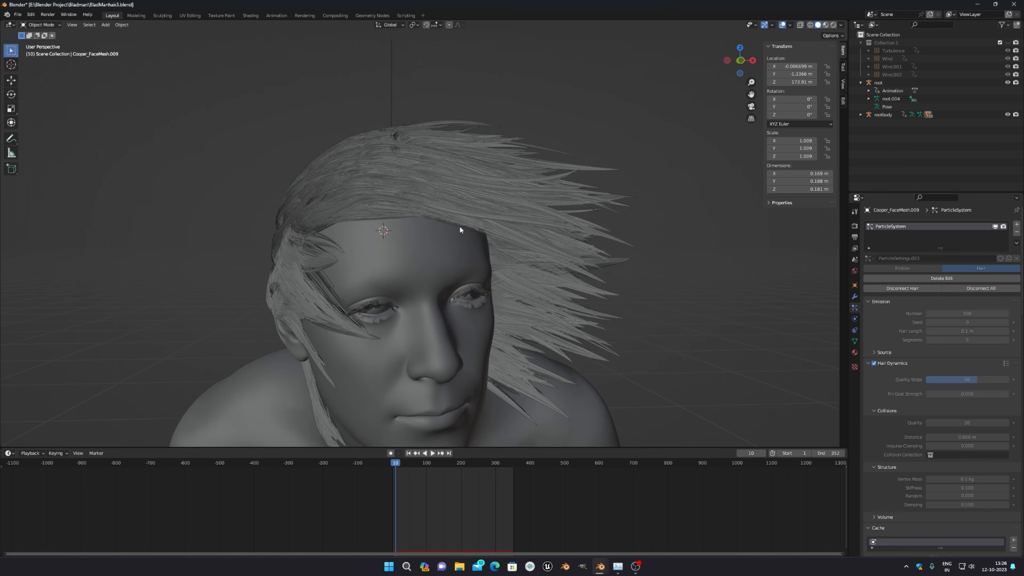
mouse_move(459, 224)
middle_down()
mouse_move(512, 231)
mouse_move(459, 231)
middle_up()
Inspect the baked hair simulation at frames 166, 221 and 293 from several angles.
click(449, 463)
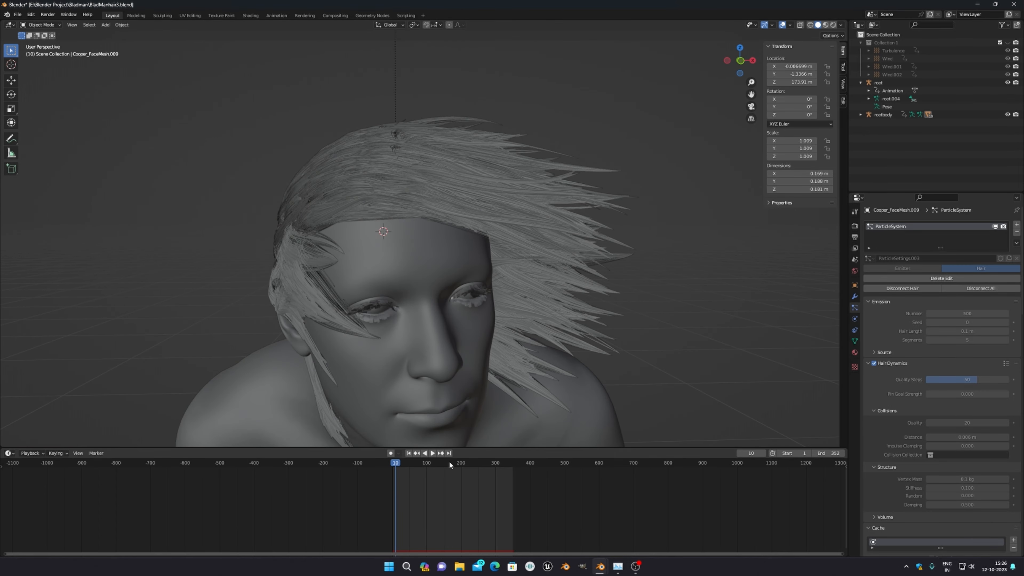
middle_drag(468, 403, 461, 444)
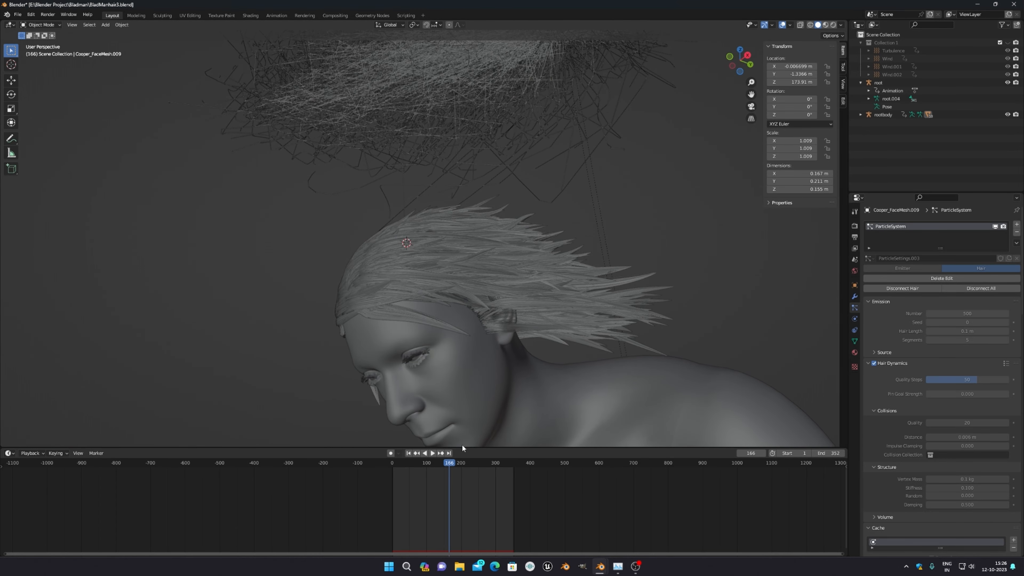
key(space)
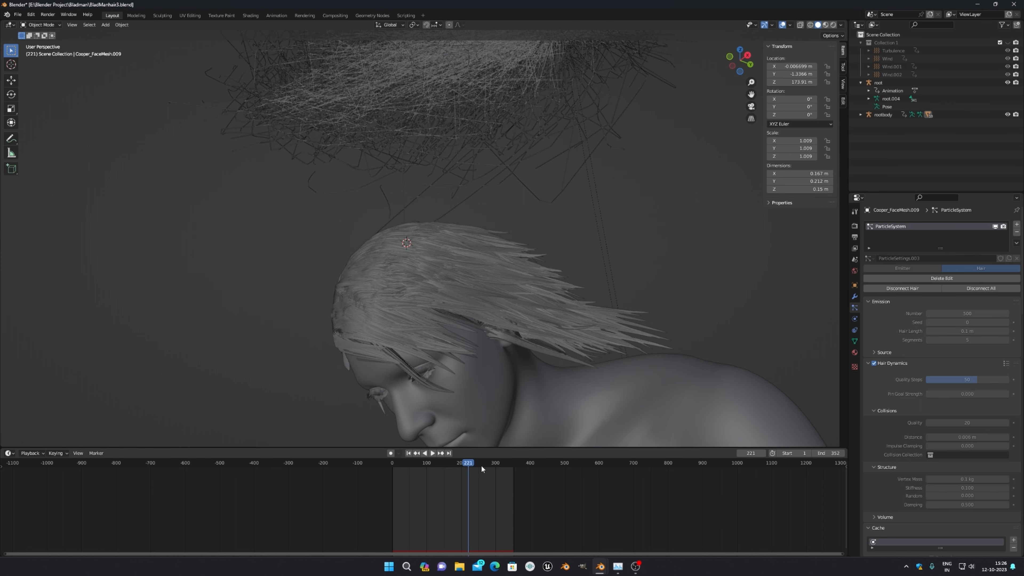
middle_drag(512, 404, 488, 443)
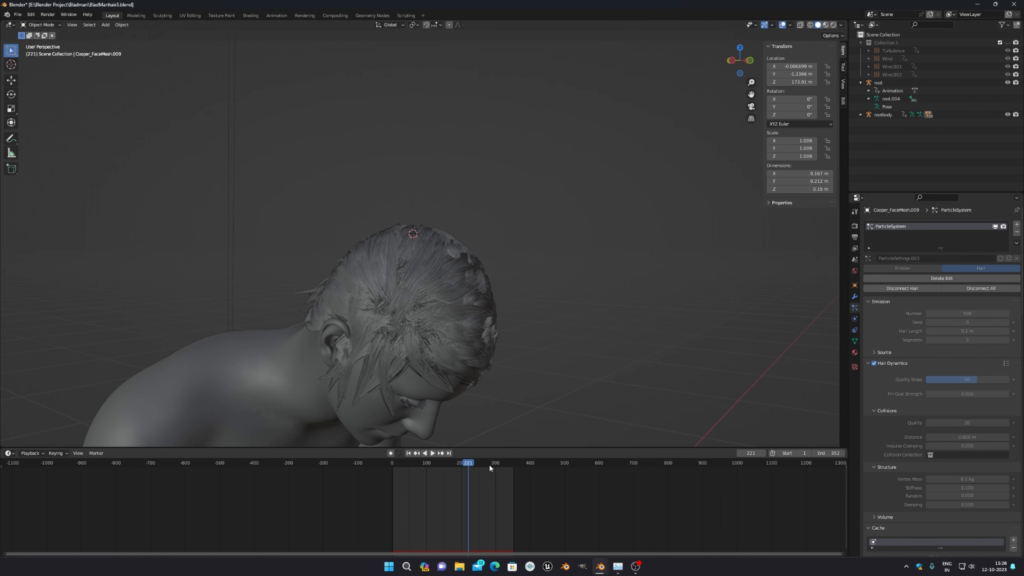
drag(489, 466, 492, 464)
scroll(482, 380, down, 3)
middle_drag(521, 364, 436, 459)
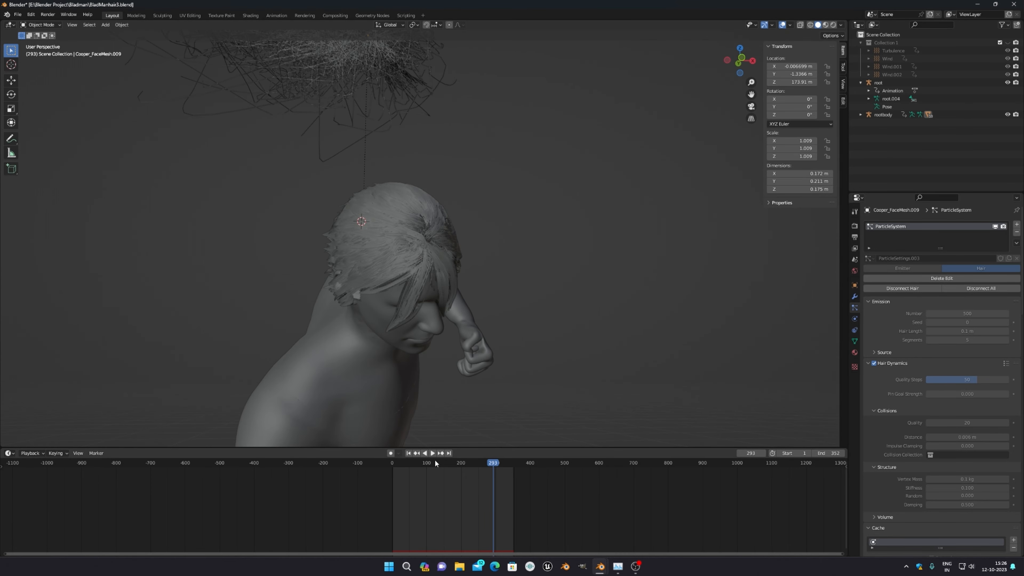
Review the hair motion earlier in the animation, finishing with a closer look at the hair at frame 3.
click(423, 461)
middle_drag(419, 237, 452, 393)
scroll(387, 238, up, 3)
scroll(452, 393, down, 2)
click(394, 463)
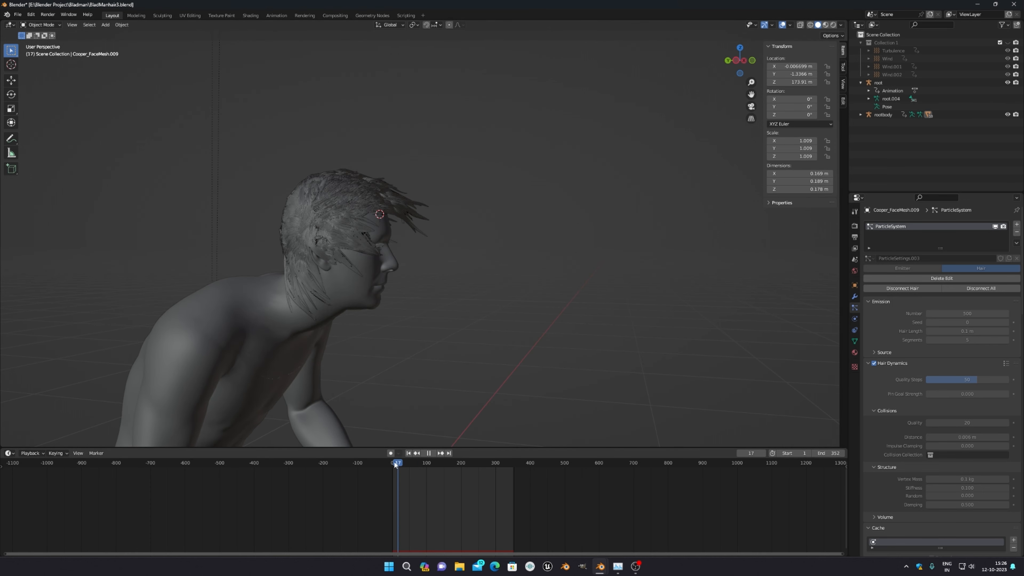
middle_drag(413, 348, 387, 243)
scroll(388, 242, up, 3)
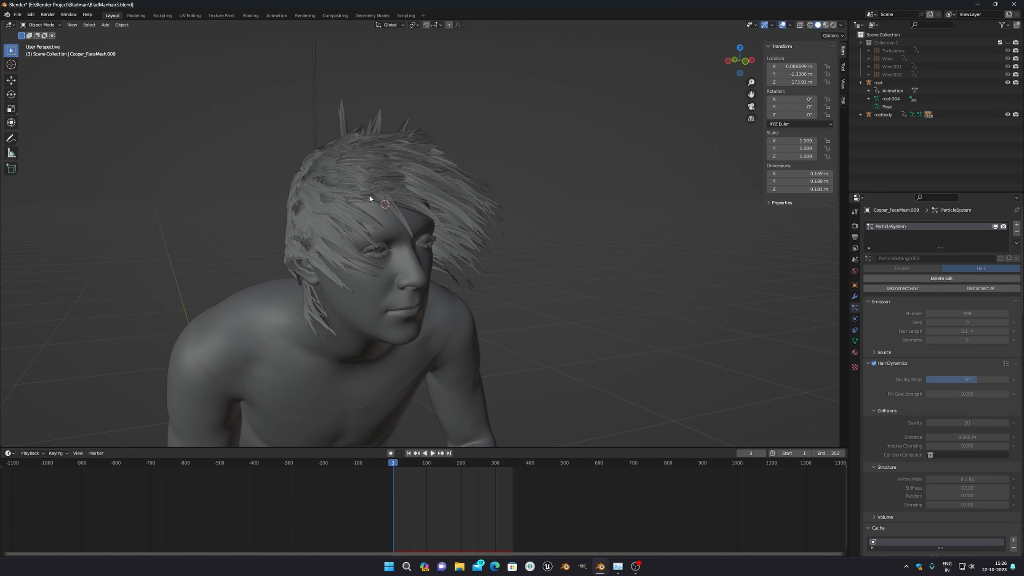
Select the scalp mesh that carries the hair, leaving it in its original position.
click(343, 185)
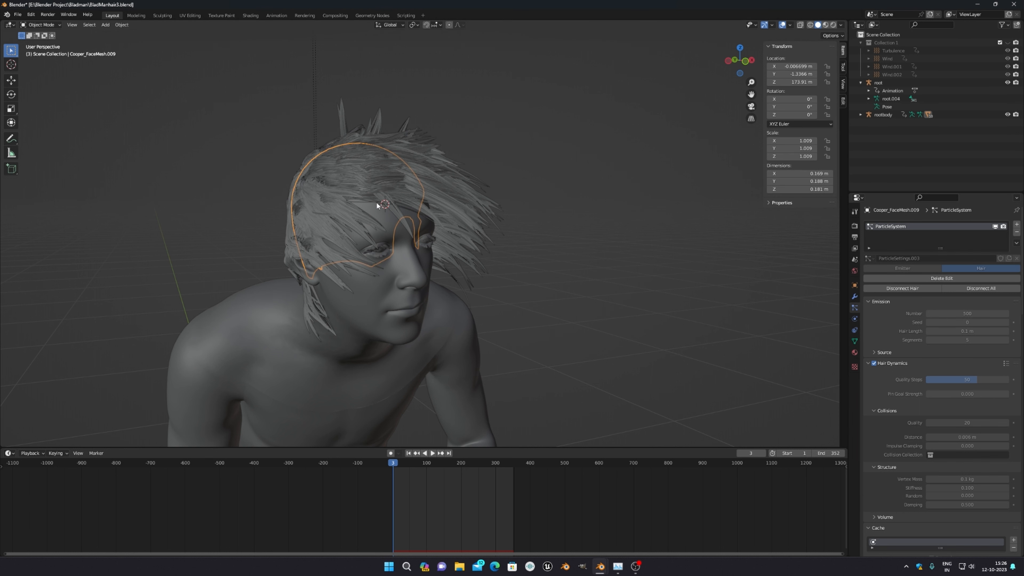
key(g)
right_click(353, 199)
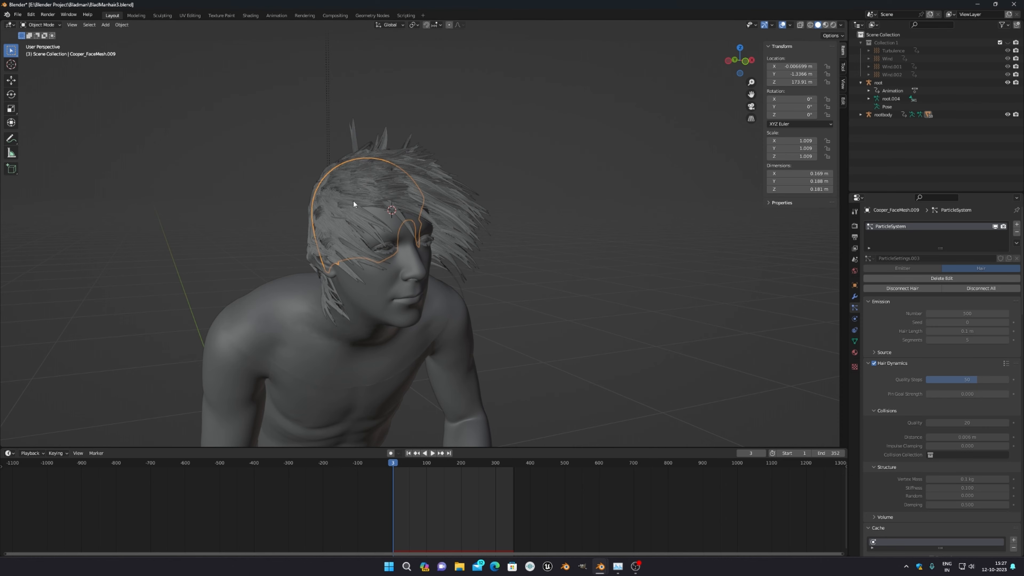
Examine how the selected scalp mesh and its hair fit the head from the front and the side.
middle_drag(407, 196, 352, 208)
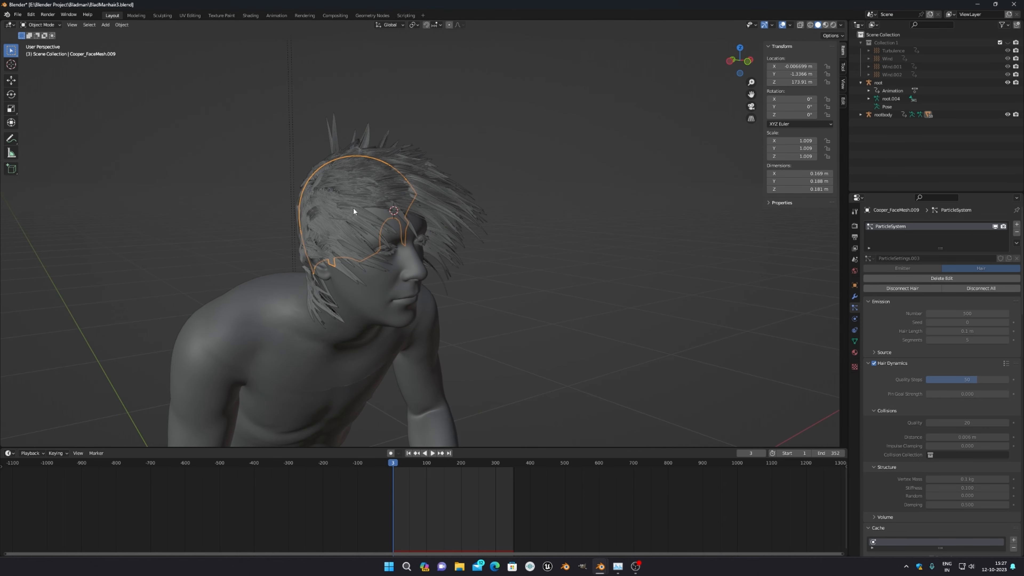
middle_drag(372, 312, 361, 240)
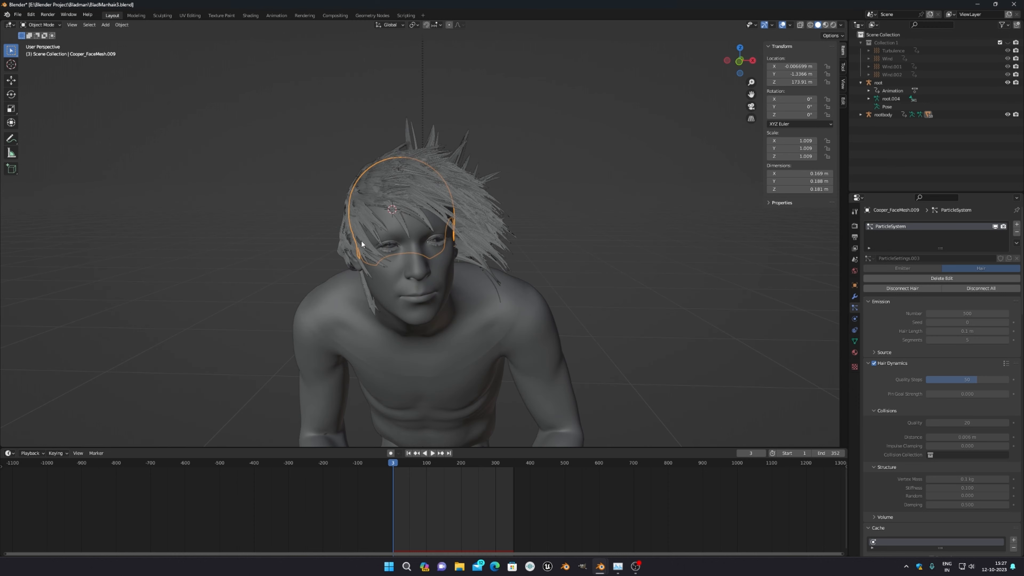
scroll(448, 246, up, 6)
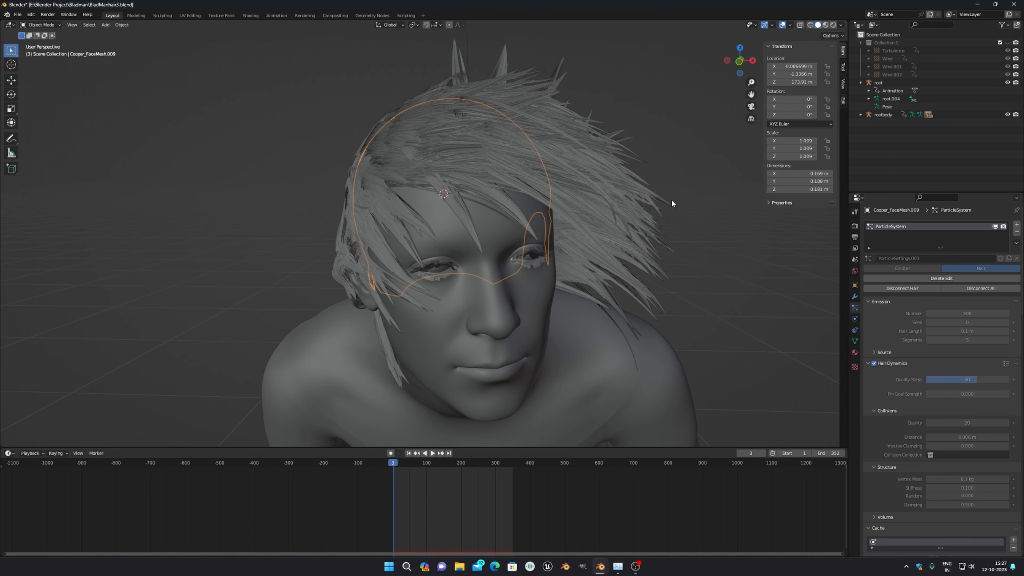
scroll(583, 202, down, 2)
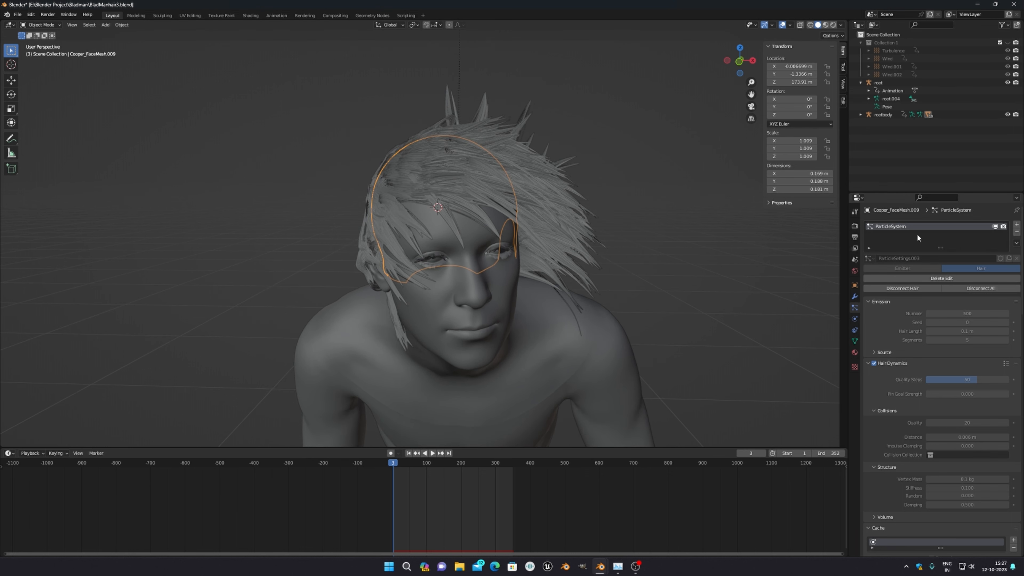
scroll(488, 292, down, 3)
middle_drag(487, 292, 544, 288)
scroll(446, 303, up, 5)
scroll(438, 205, down, 4)
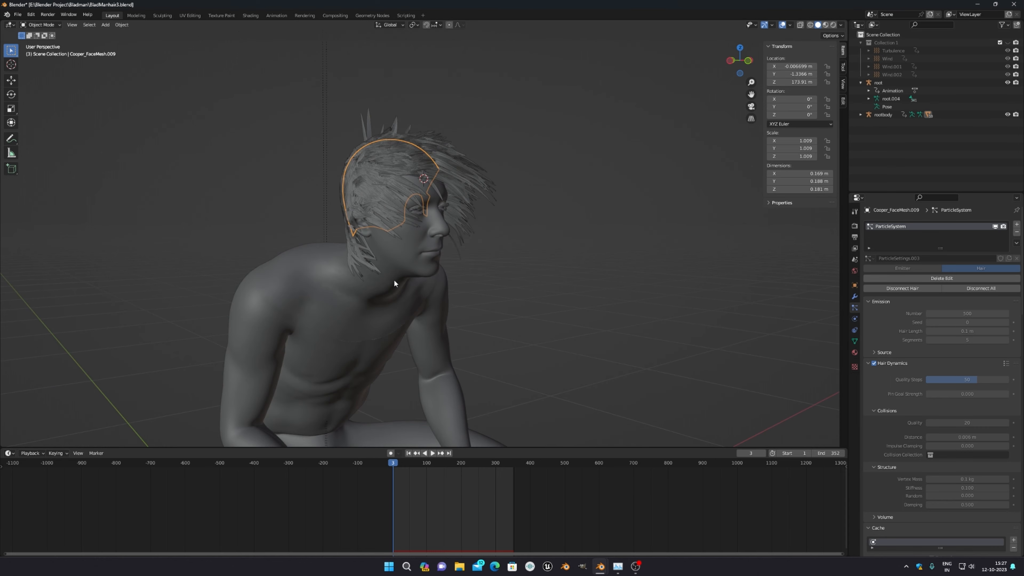
scroll(393, 279, up, 2)
Compare the body mesh with the separate scalp mesh by selecting each in turn, ending on the scalp mesh.
click(442, 274)
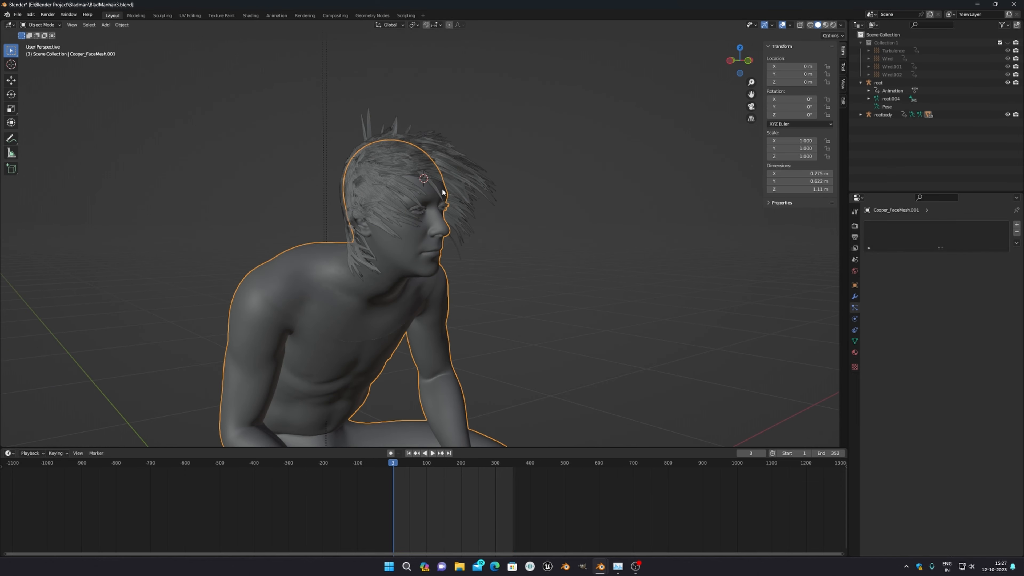
click(409, 179)
scroll(524, 198, up, 4)
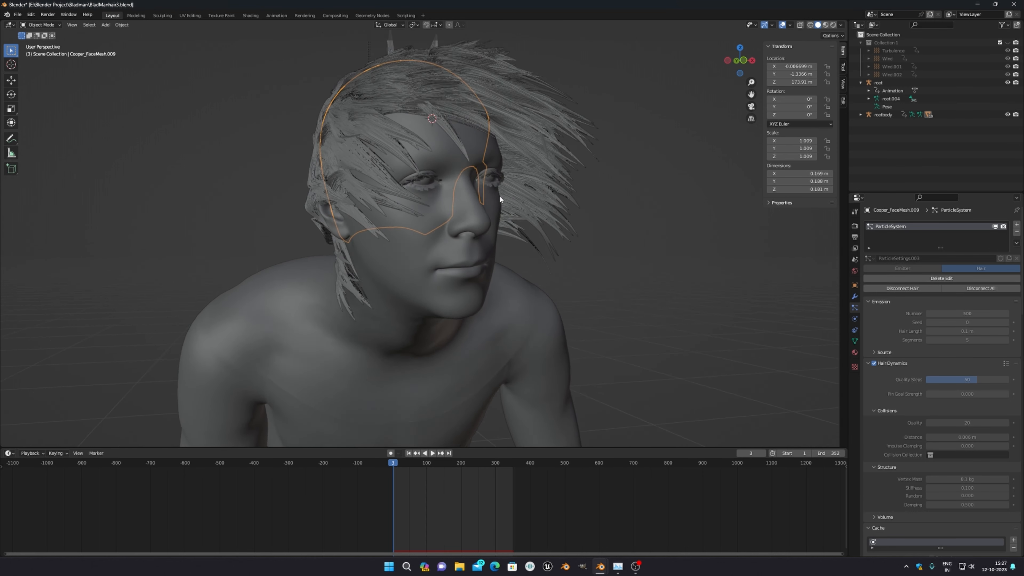
middle_drag(499, 195, 523, 188)
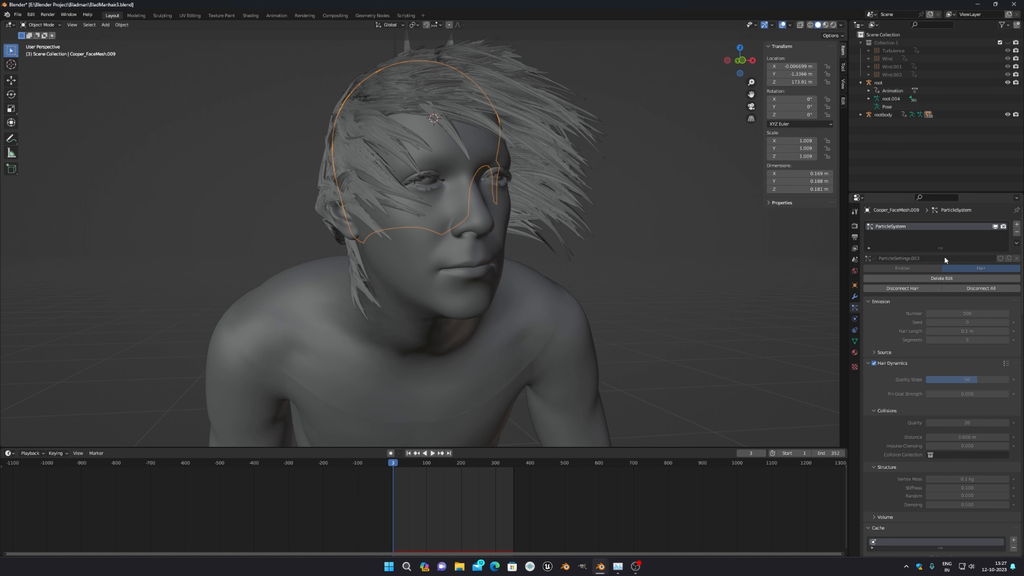
Review the scalp mesh's particle settings for emission, hair dynamics, collisions, structure and cache.
scroll(936, 323, down, 4)
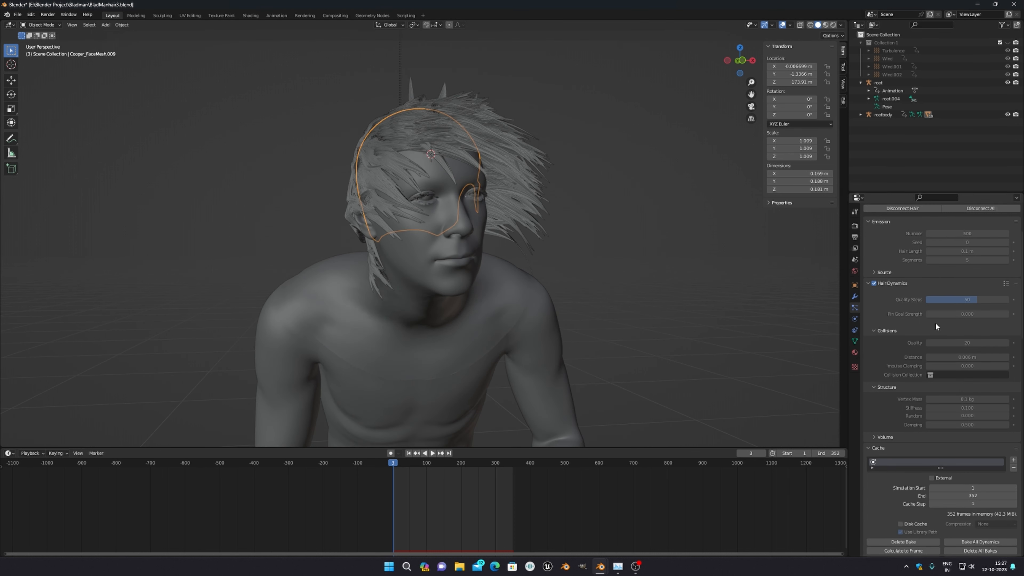
scroll(935, 326, up, 4)
scroll(943, 323, down, 10)
scroll(949, 301, down, 5)
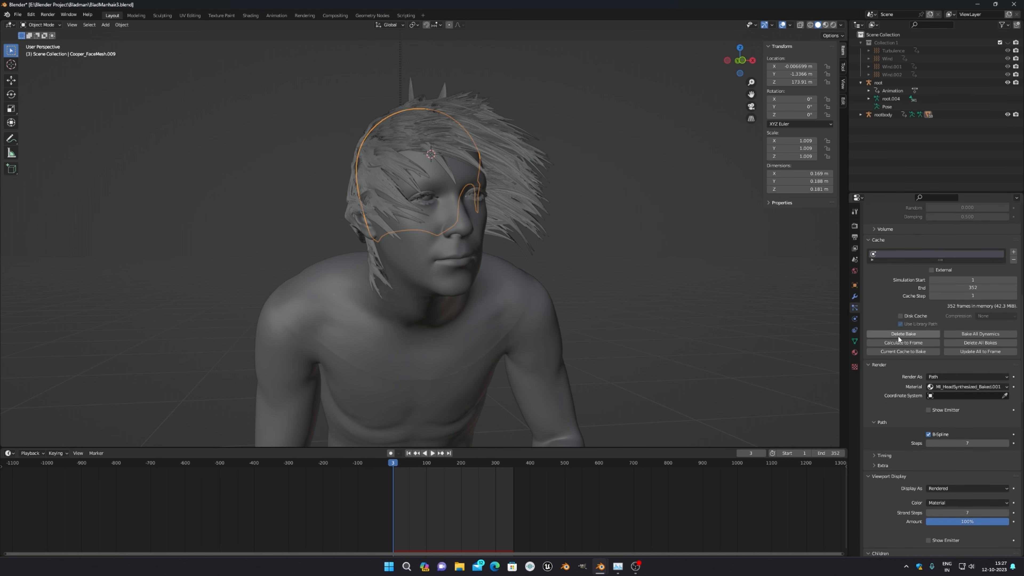
scroll(956, 275, up, 14)
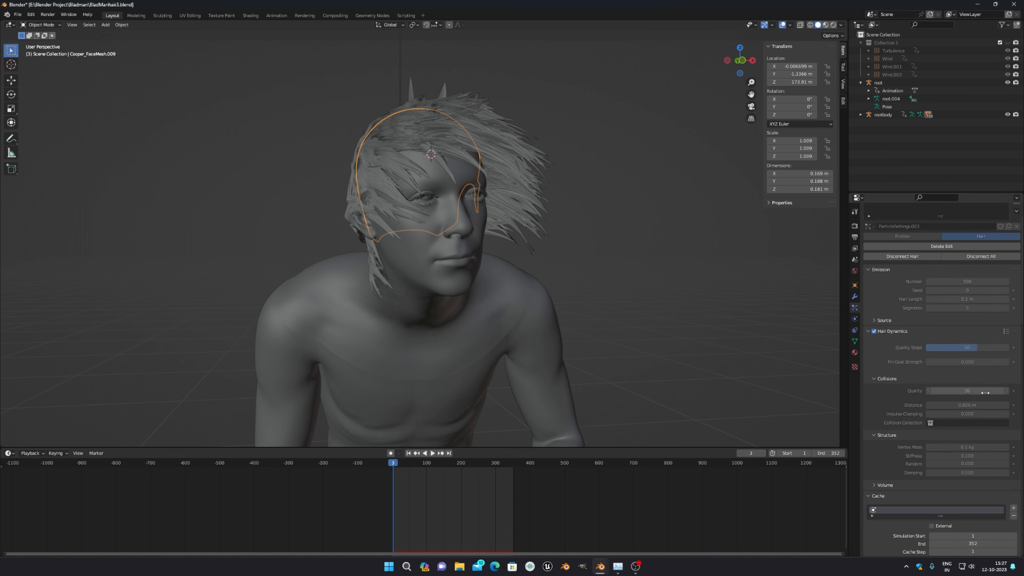
scroll(951, 290, down, 4)
scroll(959, 273, up, 3)
scroll(959, 273, up, 3)
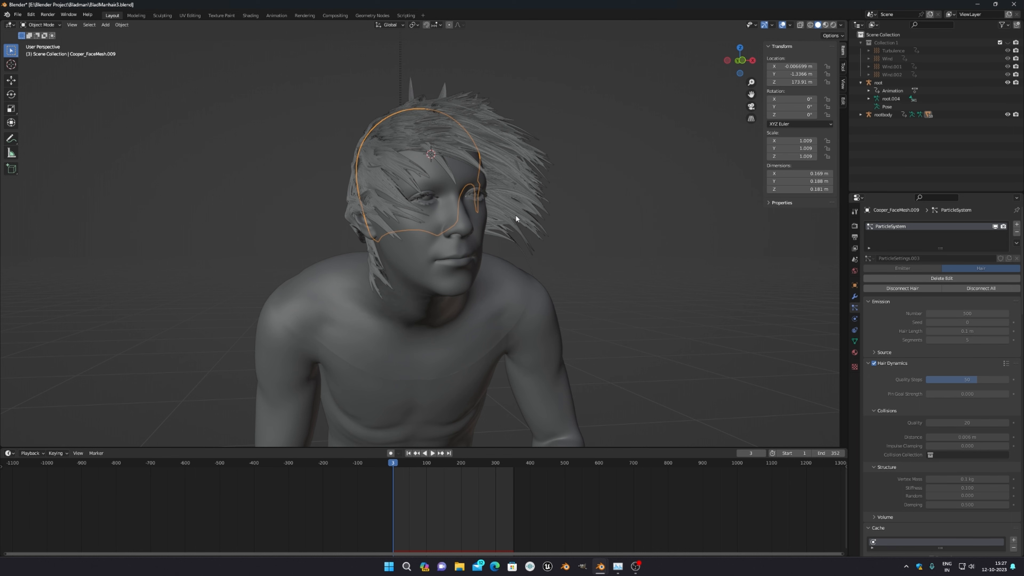
Check the hair segments, render path steps, viewport display and interpolated children settings of the particle system.
middle_drag(522, 239, 554, 229)
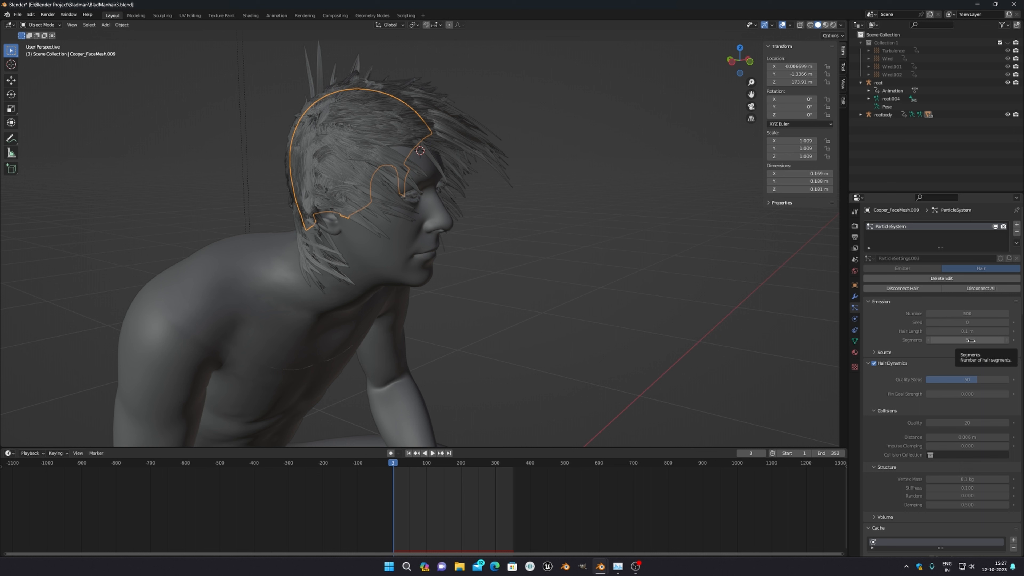
scroll(958, 365, down, 10)
scroll(948, 379, down, 4)
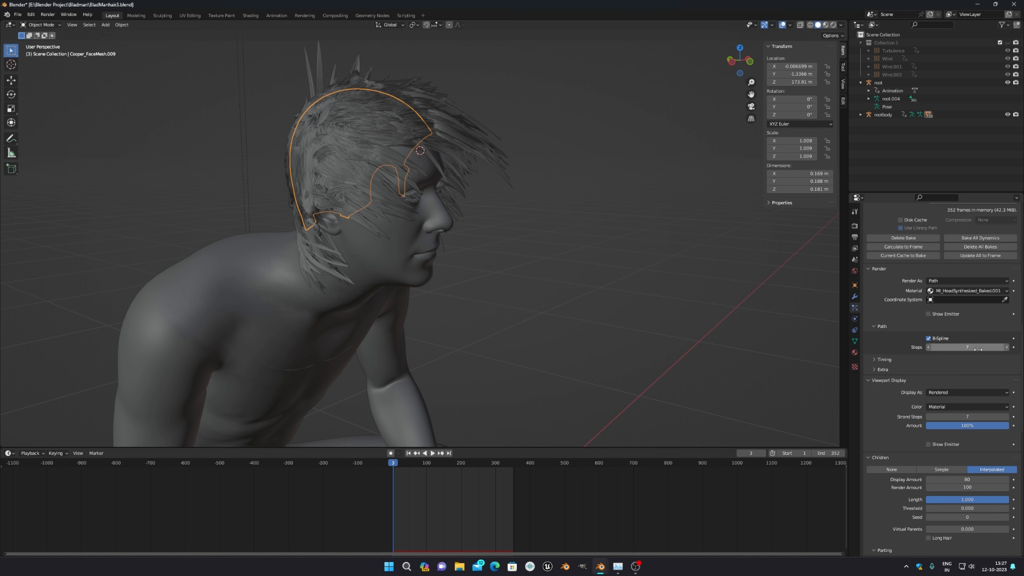
scroll(963, 343, up, 14)
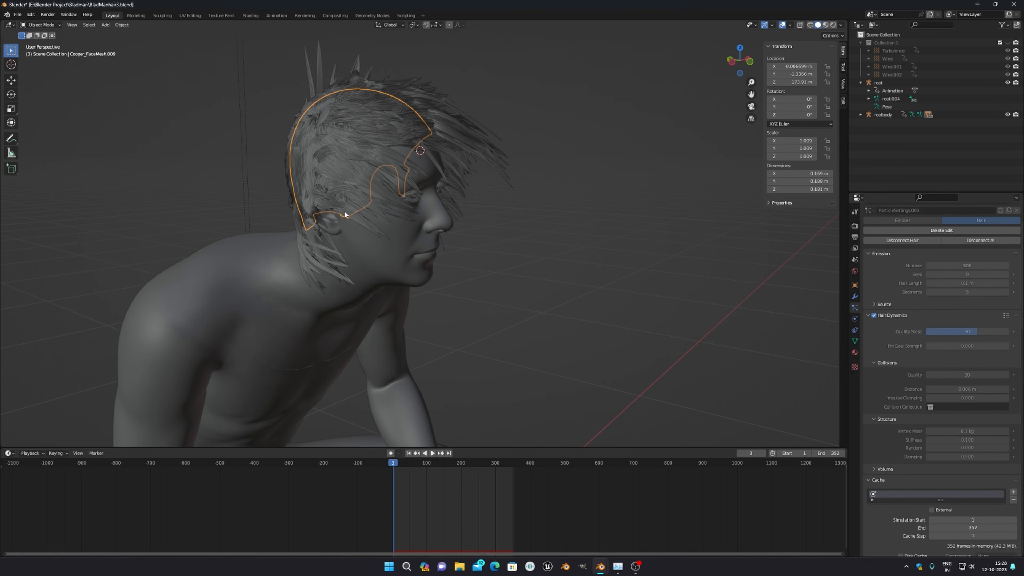
Examine the face and hair from the front and the opposite side, and review the hair dynamics, cache and render settings.
middle_drag(344, 210, 338, 167)
scroll(486, 160, up, 6)
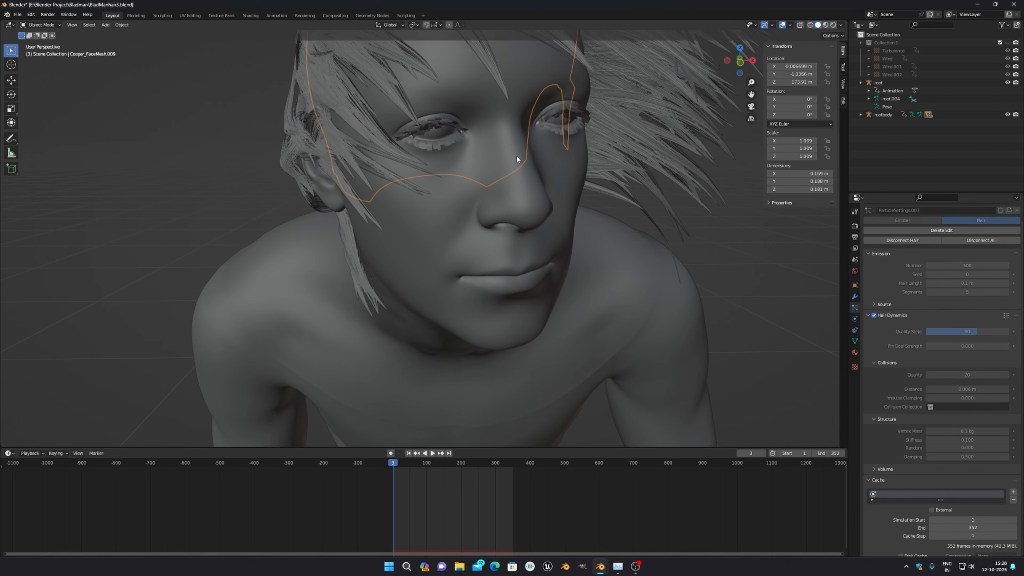
scroll(515, 155, down, 4)
middle_drag(516, 155, 669, 201)
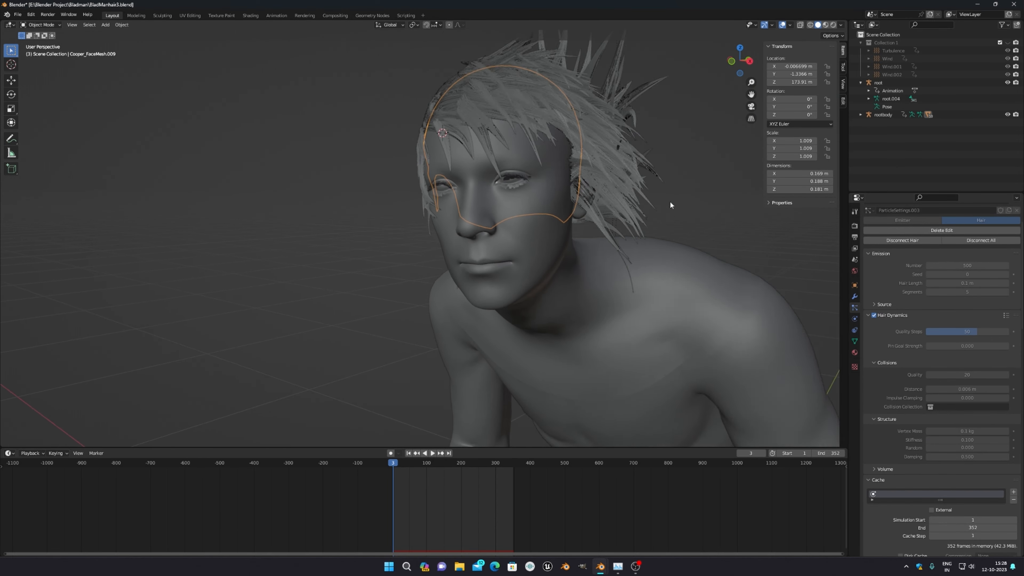
scroll(669, 200, down, 1)
scroll(929, 274, up, 3)
scroll(970, 348, down, 5)
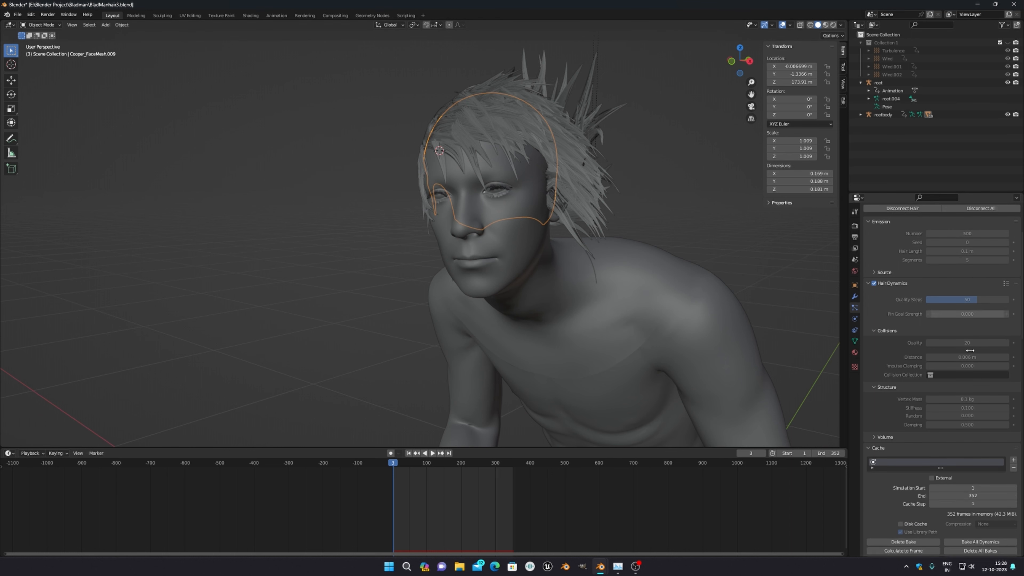
scroll(969, 350, down, 10)
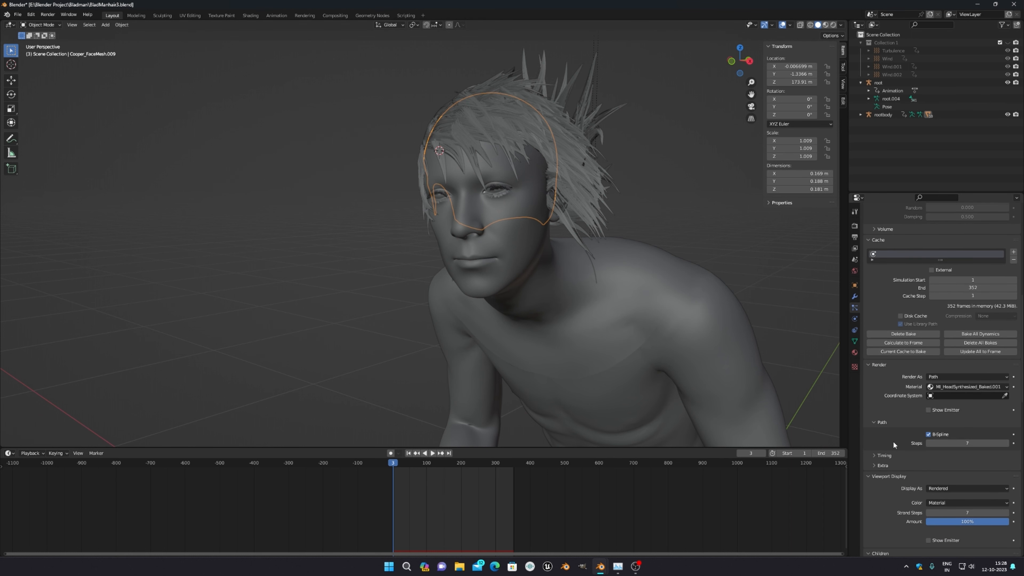
Review the scalp mesh's emission, hair dynamics, collision and cache settings while examining the hair from the front and both sides.
scroll(963, 447, up, 1)
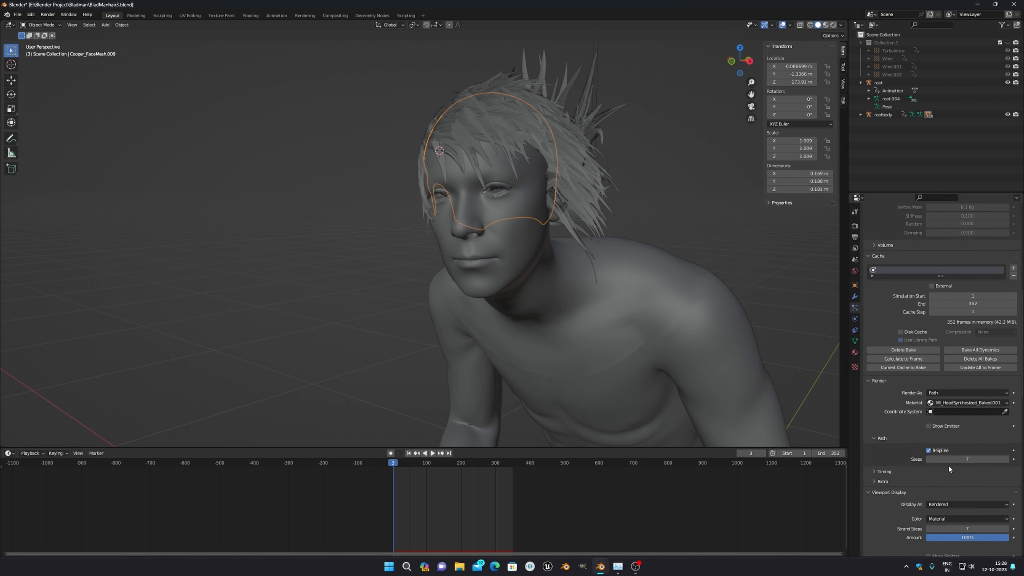
scroll(926, 238, up, 4)
scroll(995, 337, up, 8)
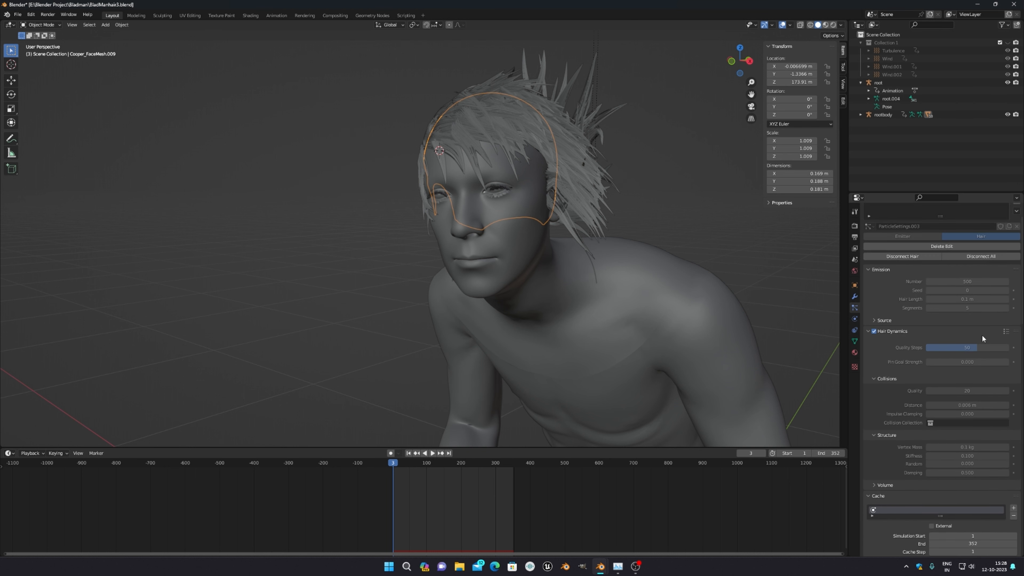
middle_drag(715, 322, 599, 229)
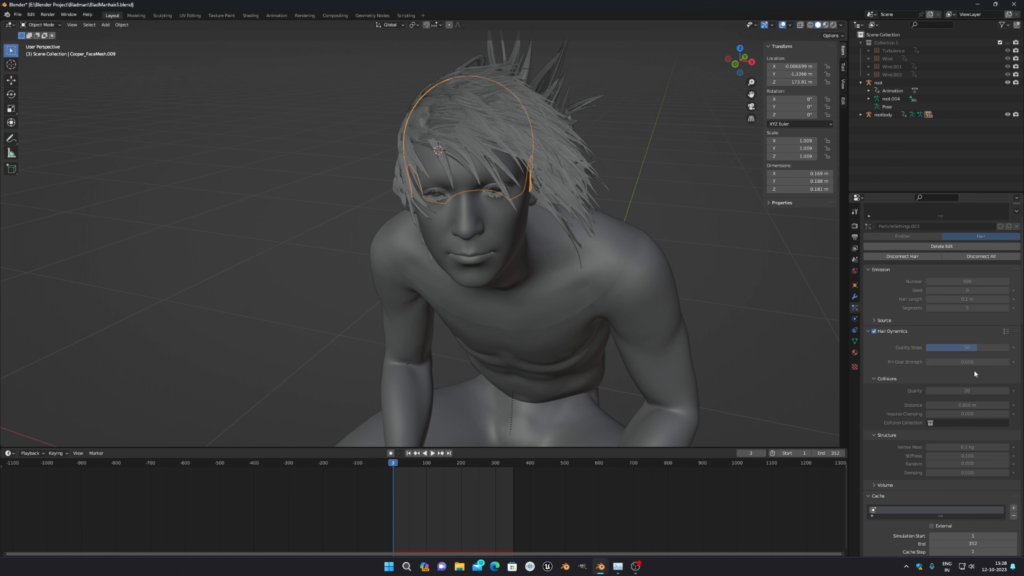
scroll(982, 365, down, 2)
middle_drag(564, 249, 510, 209)
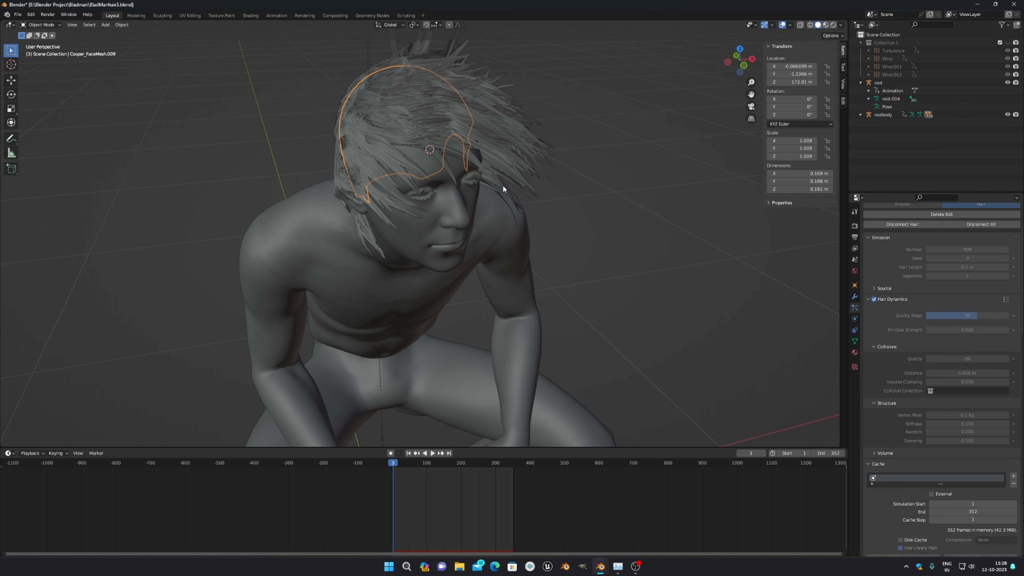
middle_drag(510, 187, 558, 197)
scroll(558, 196, up, 4)
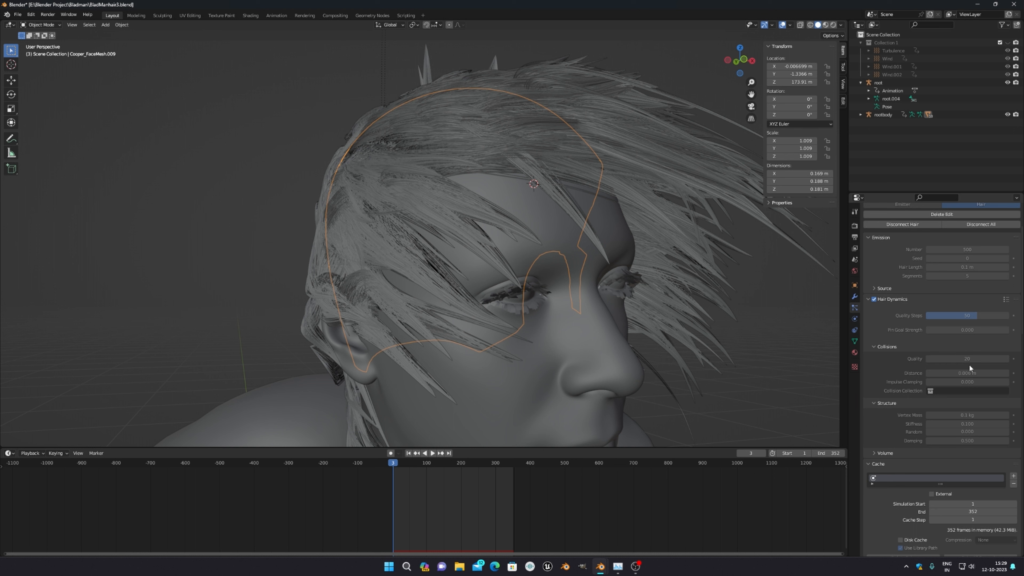
scroll(969, 364, down, 2)
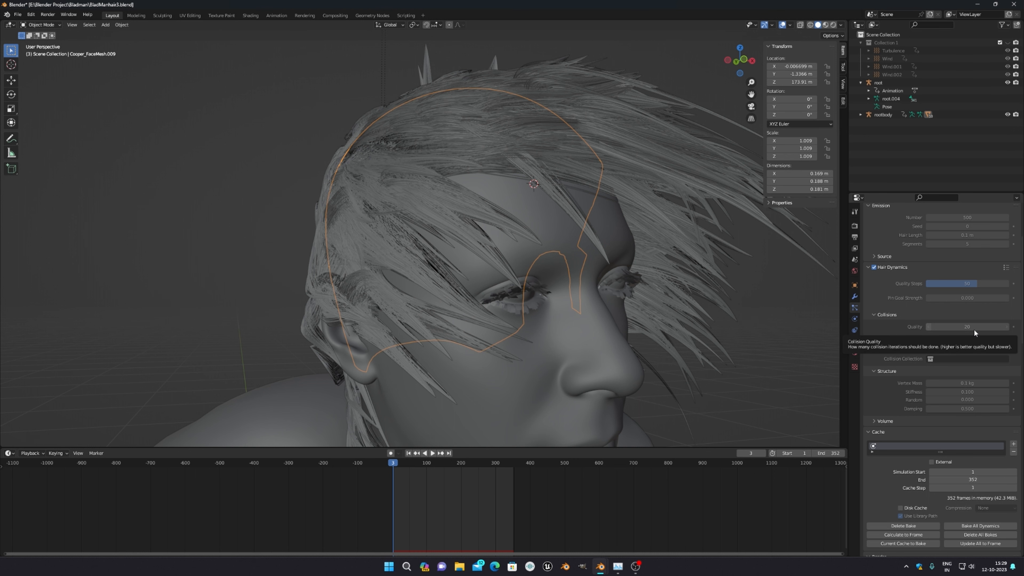
Examine how the hair strands lie over the forehead, eyes and ears from several close and distant angles.
middle_drag(567, 229, 519, 248)
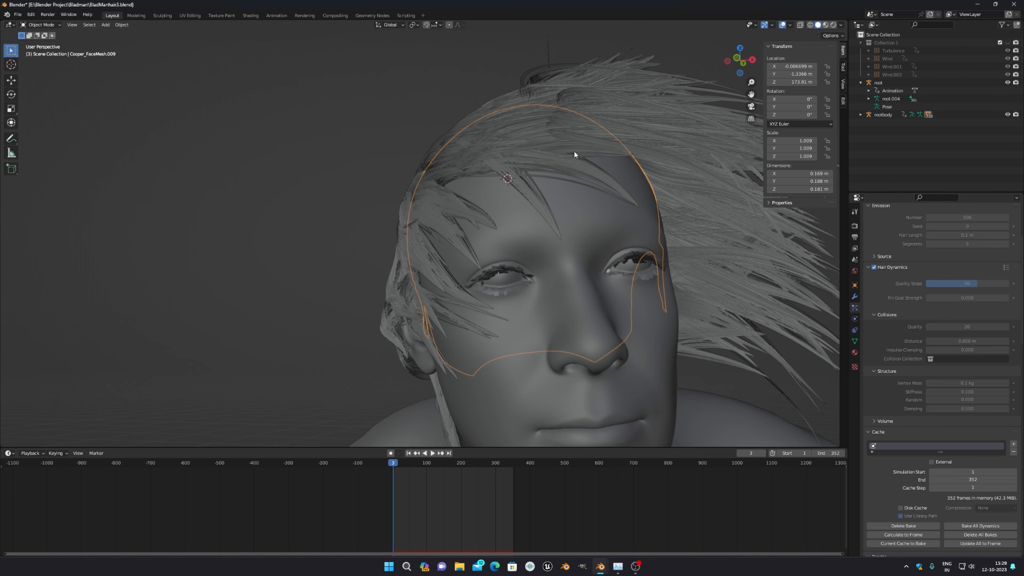
middle_drag(660, 329, 614, 345)
middle_drag(581, 278, 607, 278)
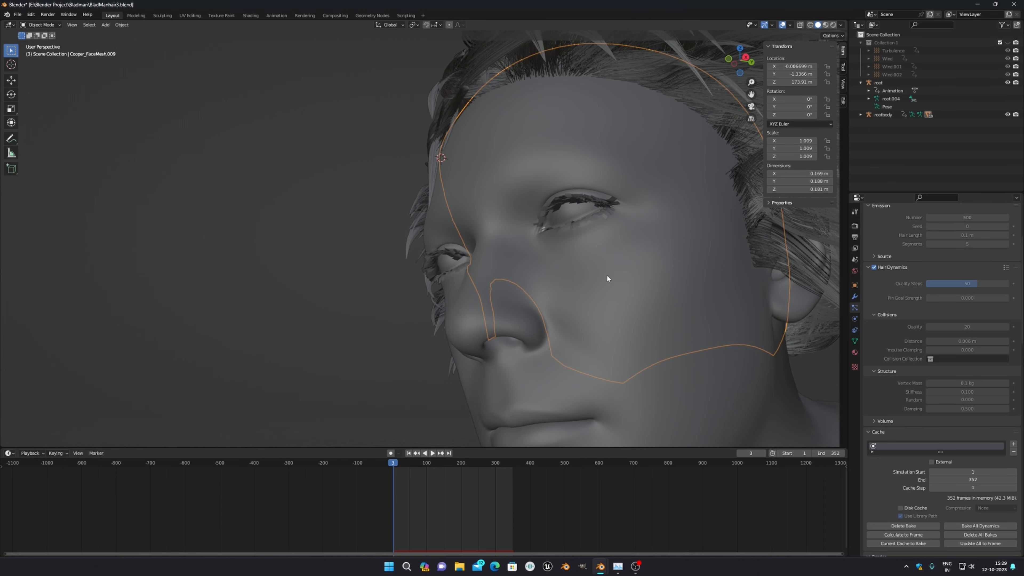
middle_drag(601, 278, 555, 301)
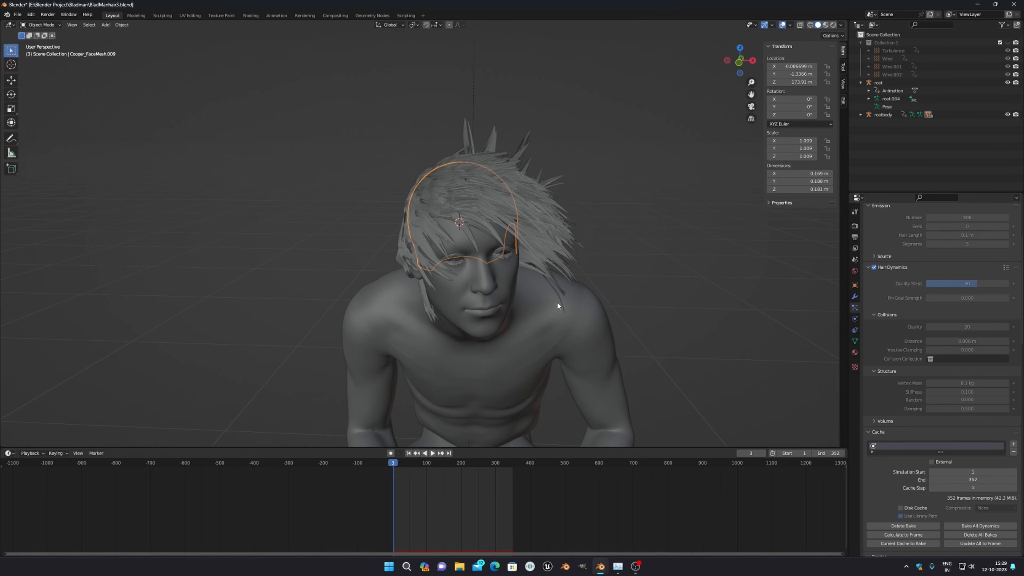
scroll(470, 250, up, 4)
scroll(653, 310, down, 4)
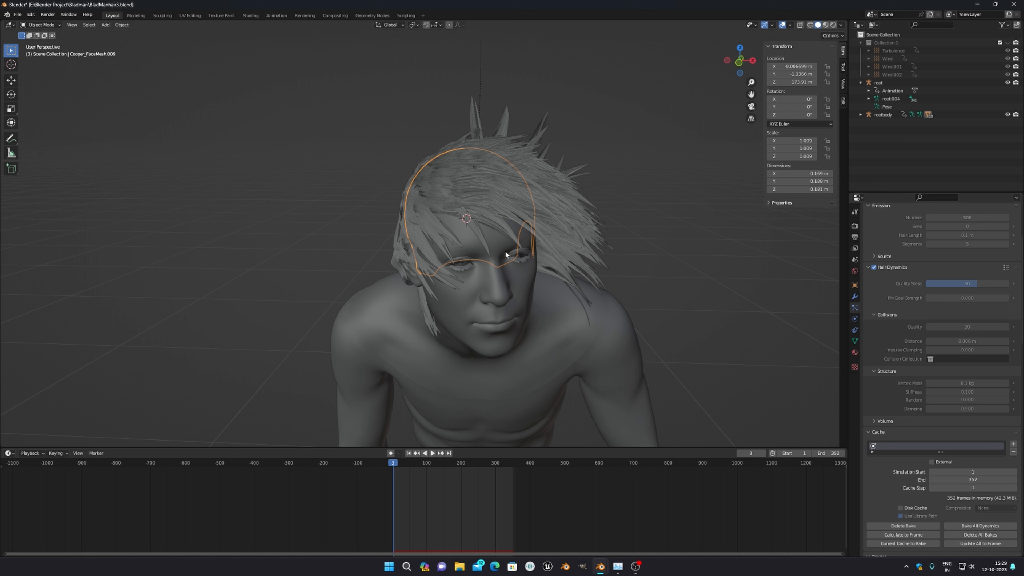
middle_drag(572, 272, 588, 229)
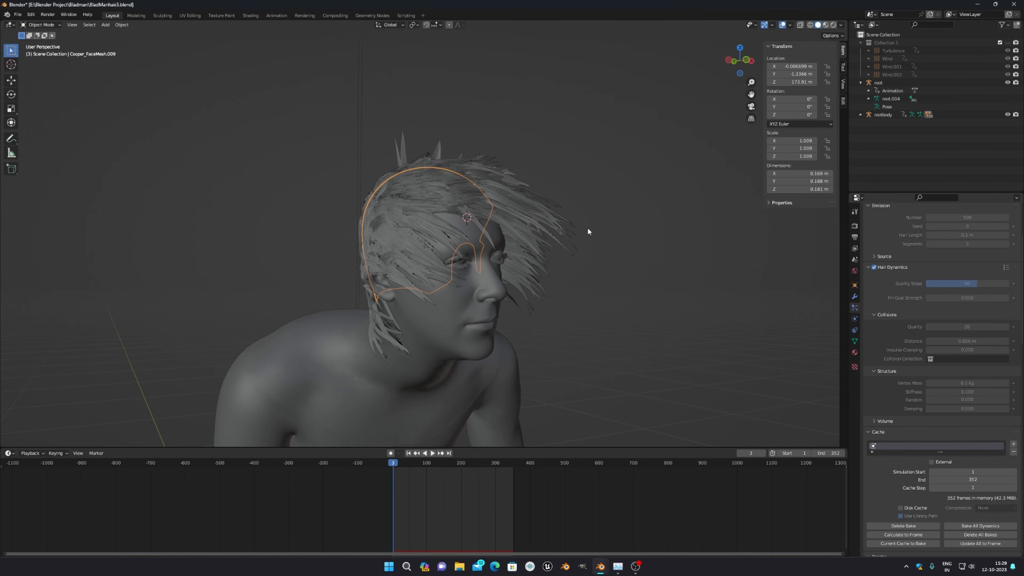
scroll(473, 237, up, 5)
middle_drag(473, 237, 456, 236)
middle_drag(601, 256, 555, 258)
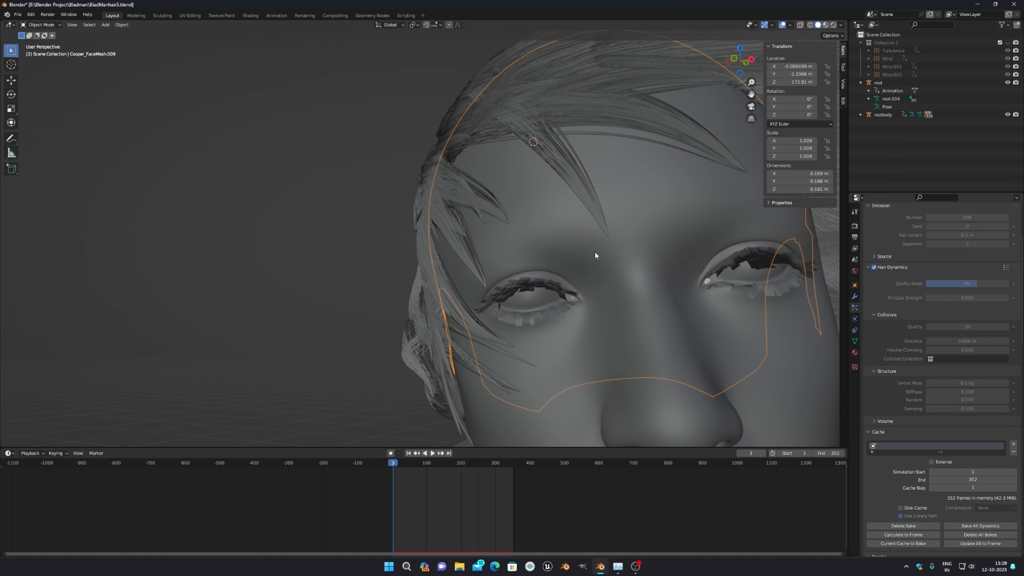
scroll(594, 253, down, 3)
Move the animation to frame 45 and on to frame 117, inspecting the strands beside the eye.
click(407, 465)
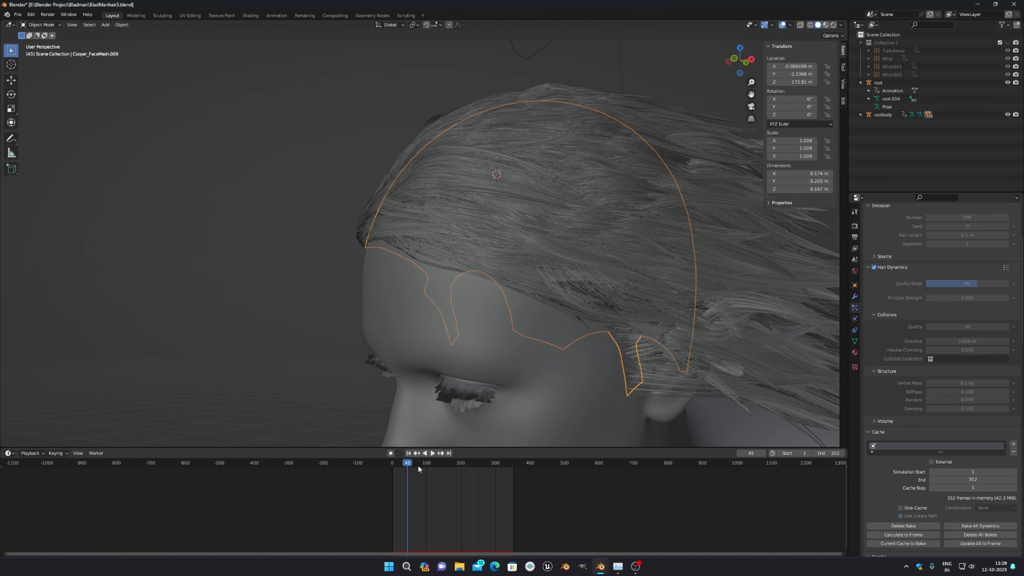
middle_drag(451, 363, 500, 403)
drag(404, 463, 432, 465)
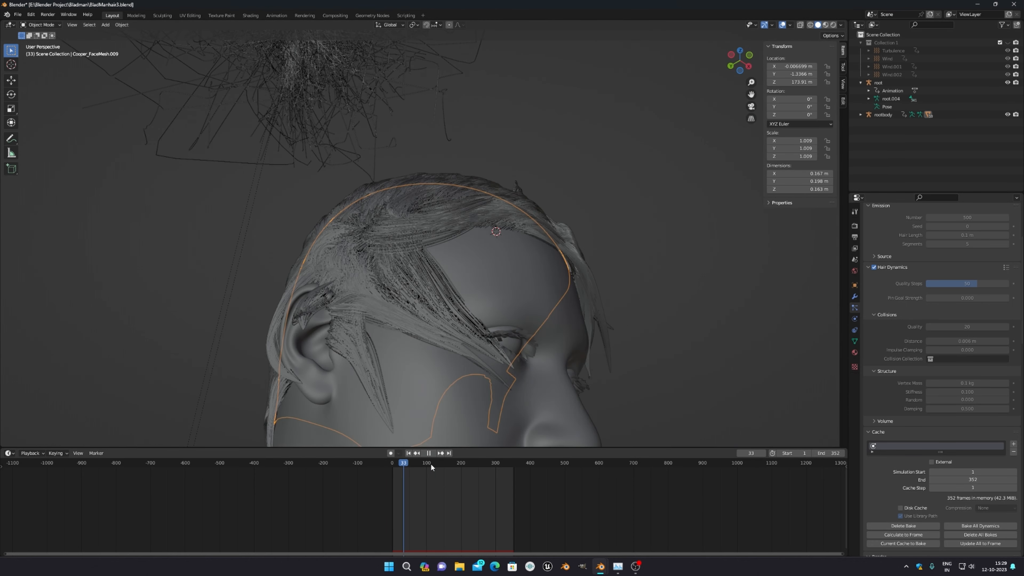
middle_drag(547, 340, 560, 296)
scroll(538, 331, up, 5)
scroll(539, 326, down, 3)
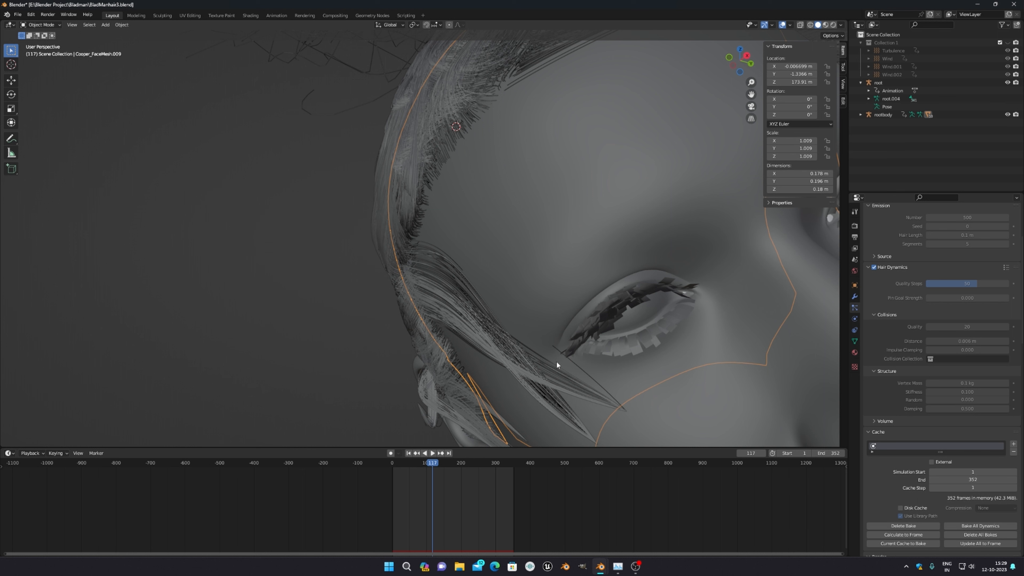
scroll(548, 353, down, 3)
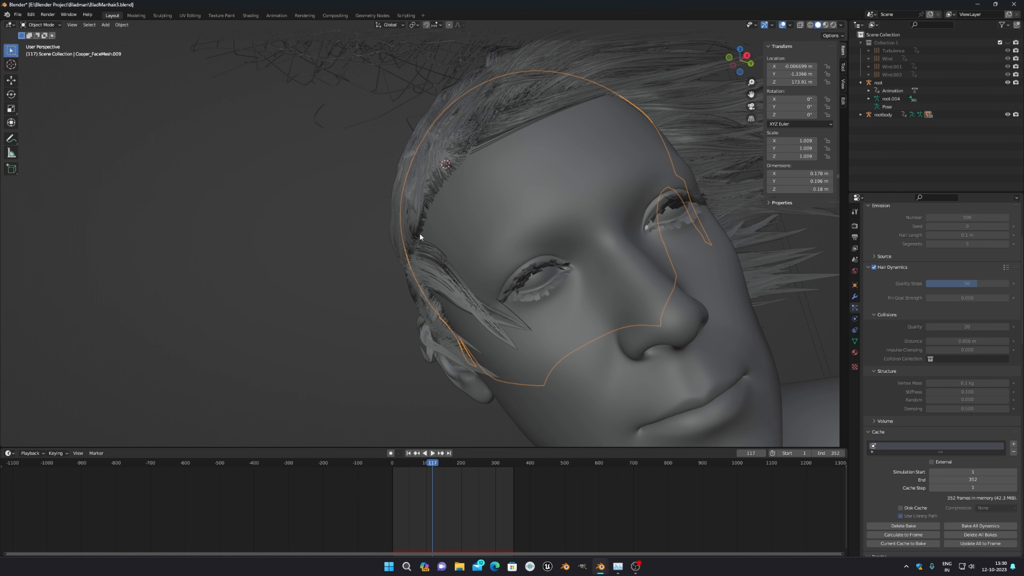
Examine the wind-blown hair along the forehead, hairline and ear from the front and side at frame 117.
middle_drag(511, 276, 436, 312)
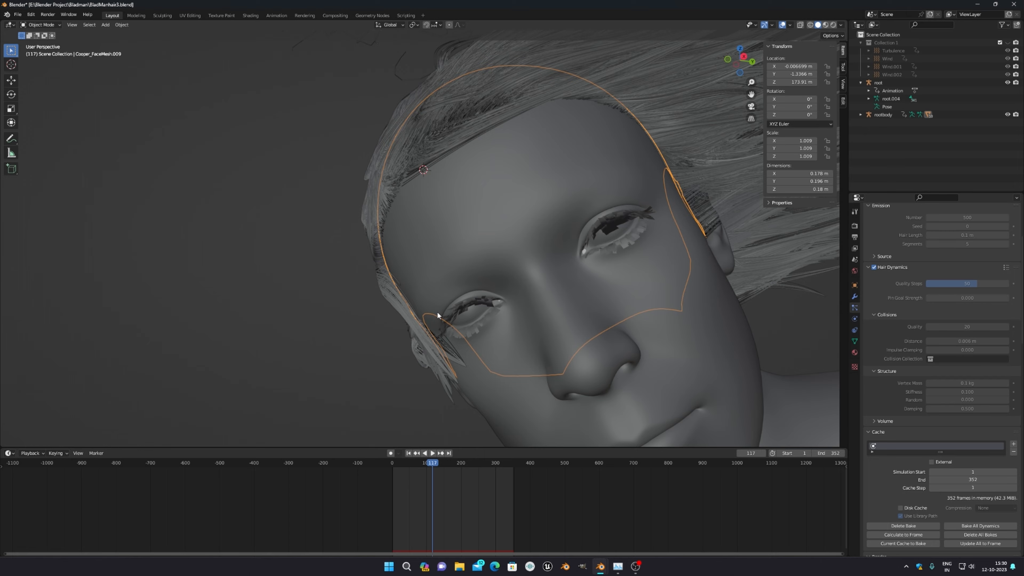
scroll(664, 264, down, 3)
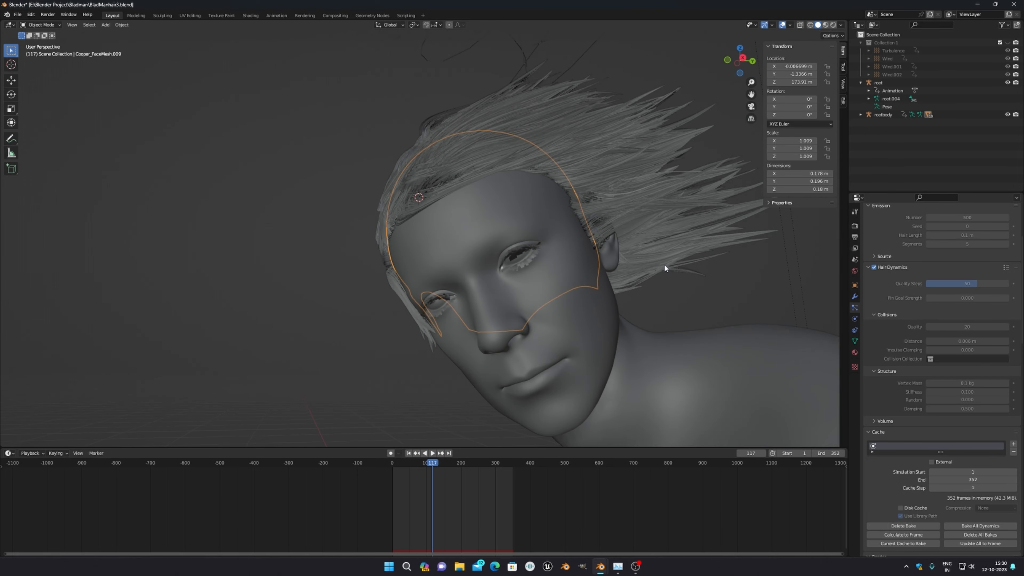
middle_drag(663, 264, 605, 230)
scroll(561, 212, up, 6)
scroll(560, 212, down, 3)
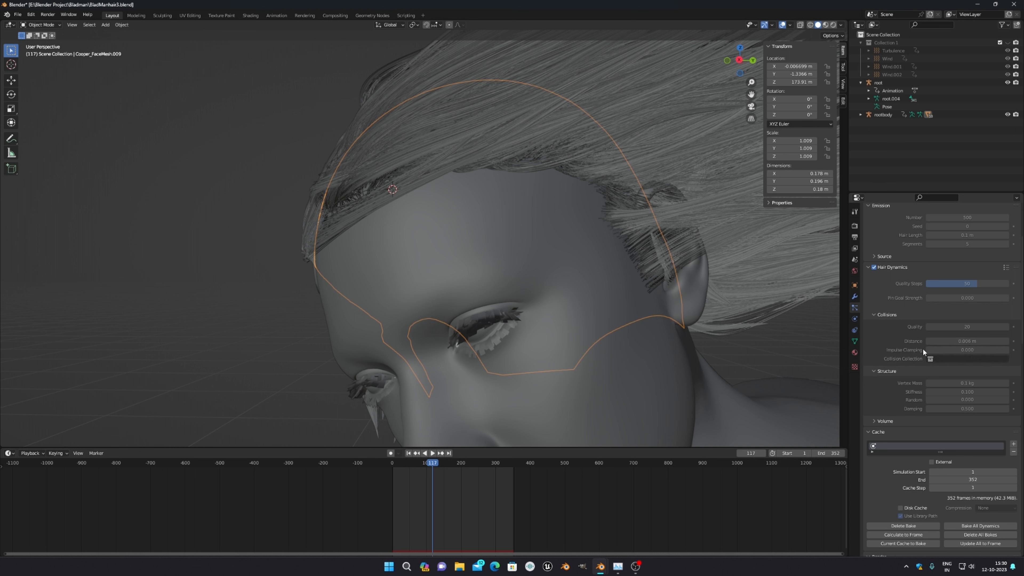
Review the hair's collision and structure settings, comparing them with the strands on the head at close and wider range.
scroll(896, 388, down, 1)
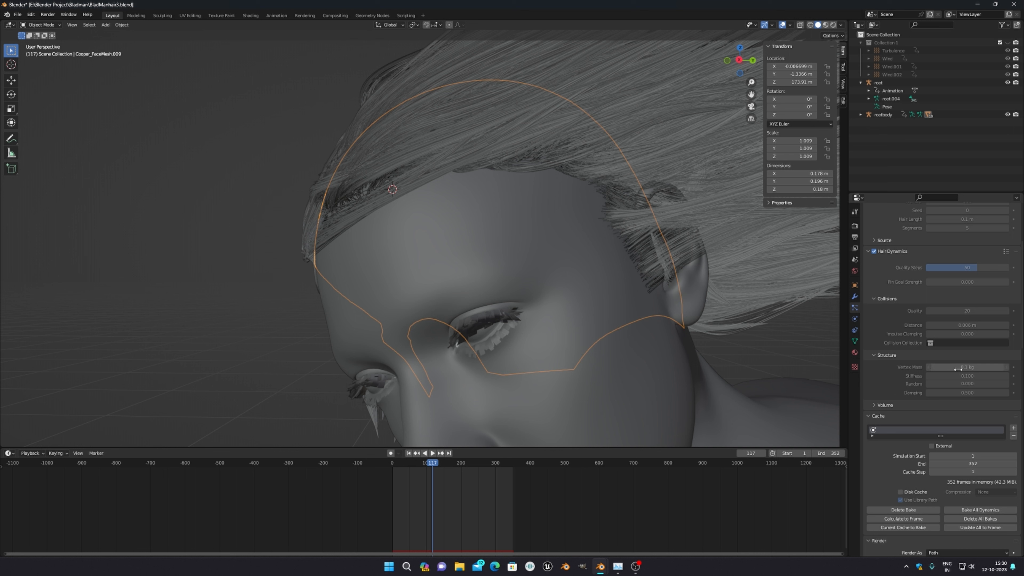
scroll(666, 213, down, 1)
middle_drag(694, 218, 748, 219)
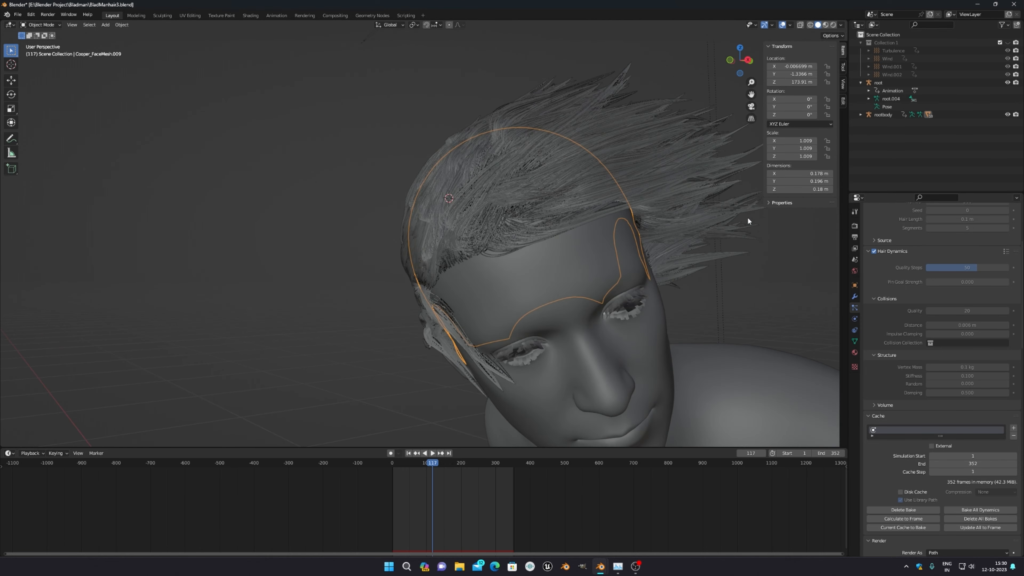
mouse_move(702, 255)
middle_down()
mouse_move(689, 223)
mouse_move(700, 234)
mouse_move(693, 237)
middle_up()
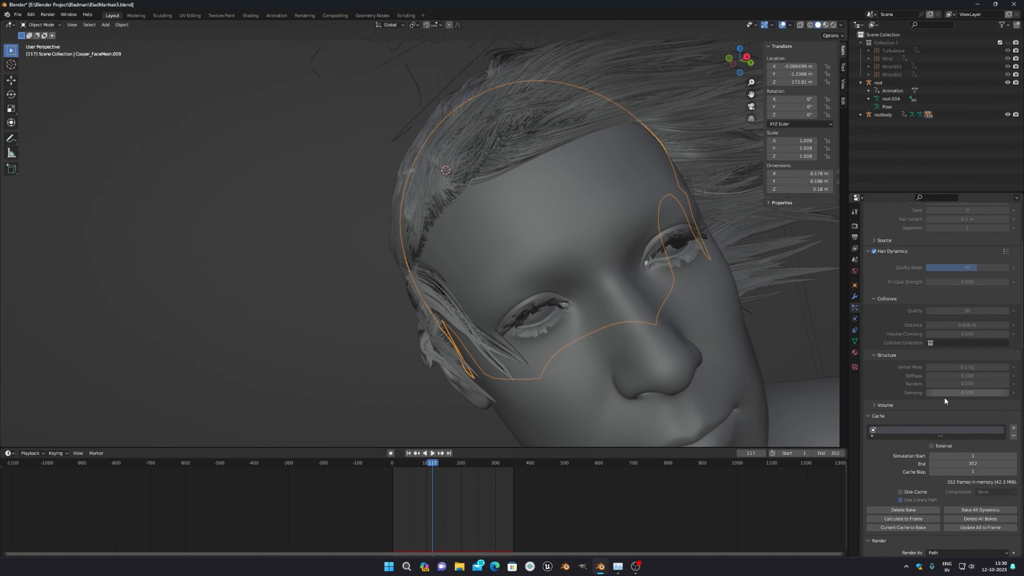
middle_drag(621, 269, 627, 280)
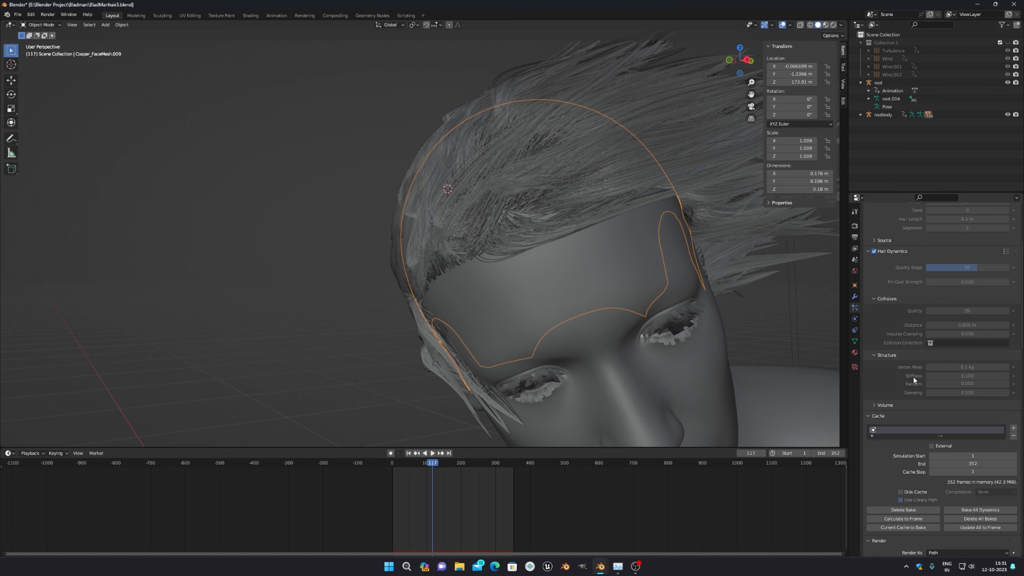
scroll(752, 136, down, 5)
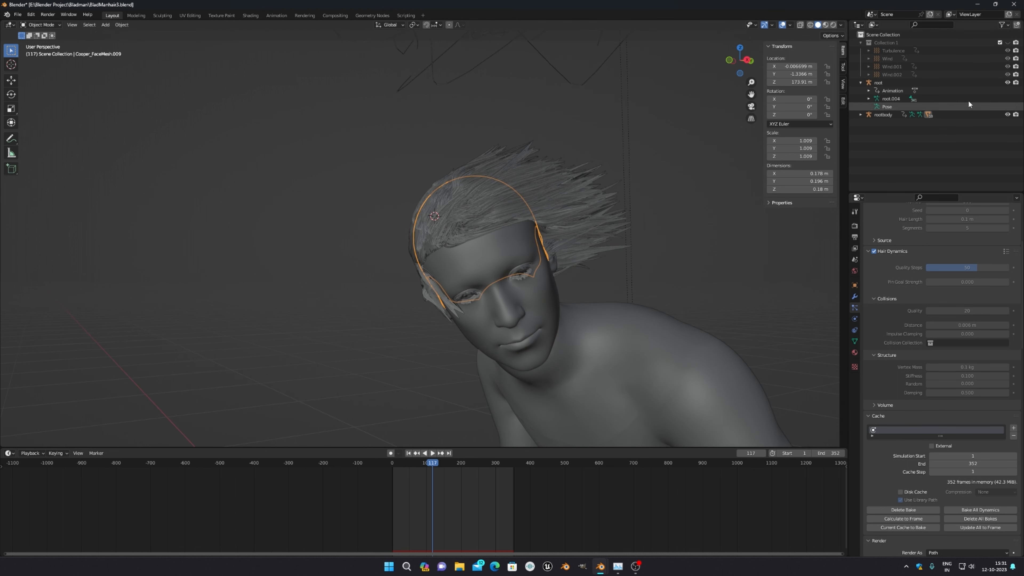
middle_drag(491, 261, 393, 273)
scroll(494, 254, down, 1)
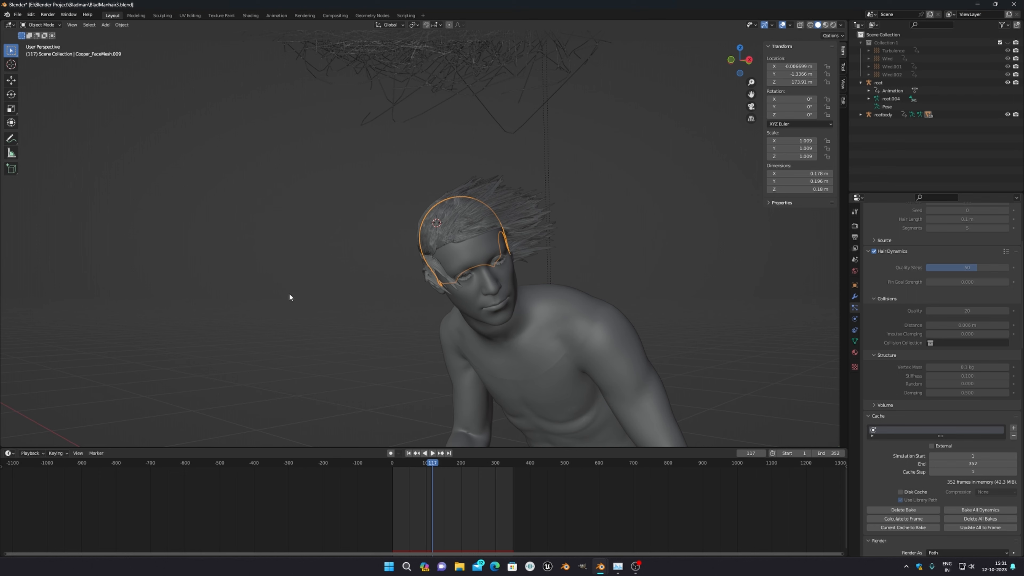
scroll(460, 247, up, 6)
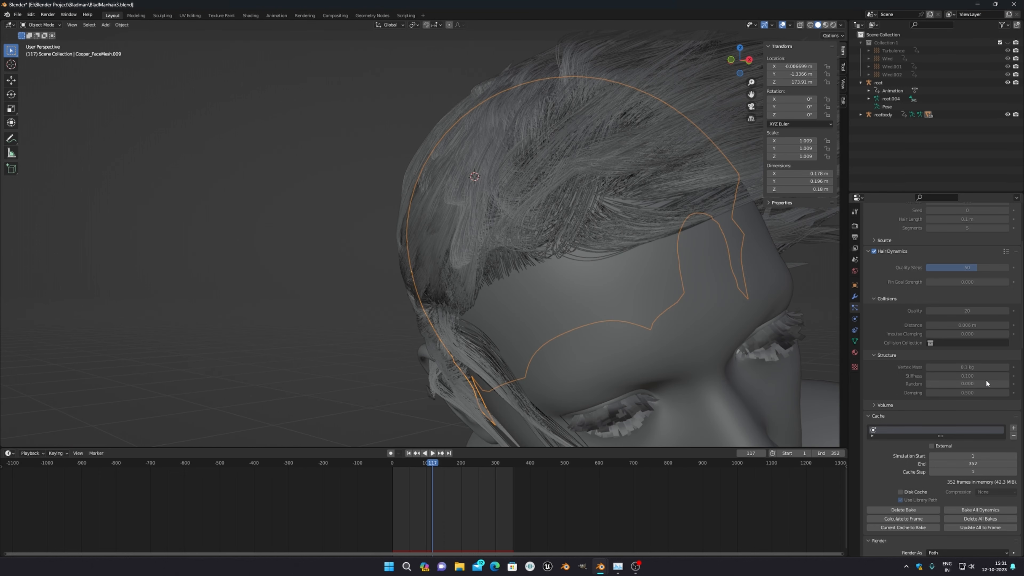
scroll(691, 321, down, 5)
scroll(544, 224, up, 2)
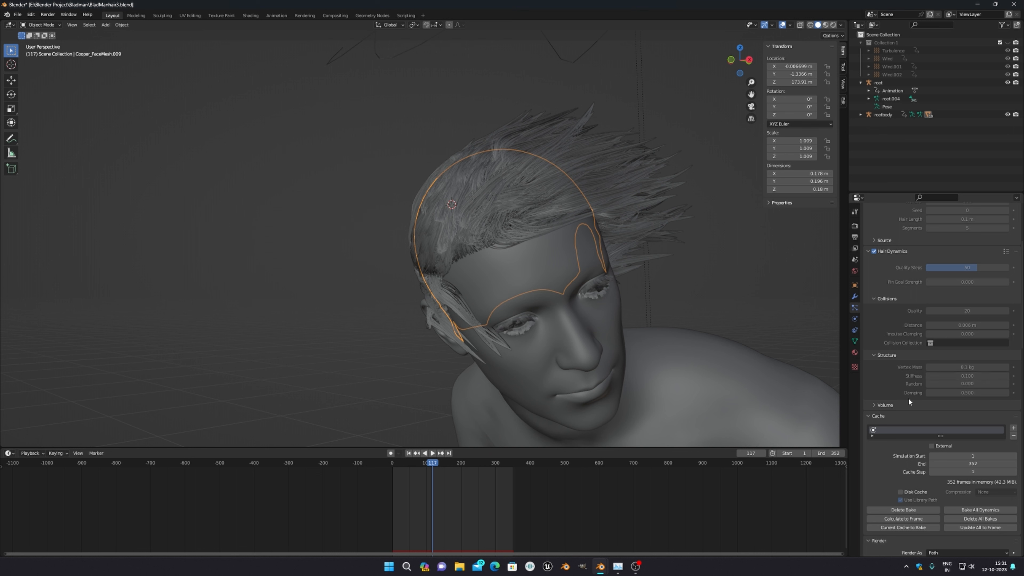
Check the particle system's cache settings and collapse them to bring the render settings up.
click(869, 414)
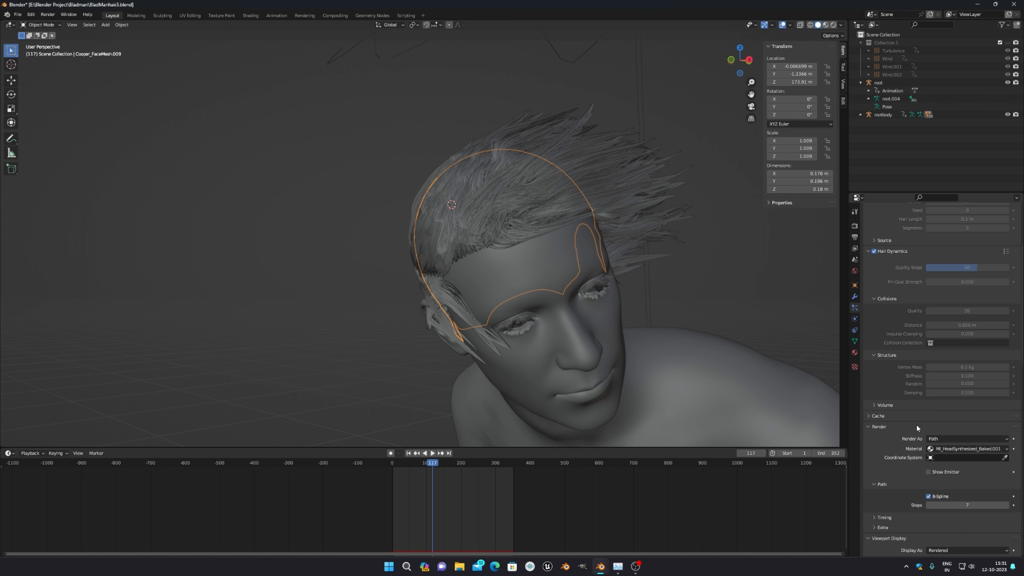
scroll(914, 423, down, 2)
click(882, 385)
scroll(933, 424, down, 4)
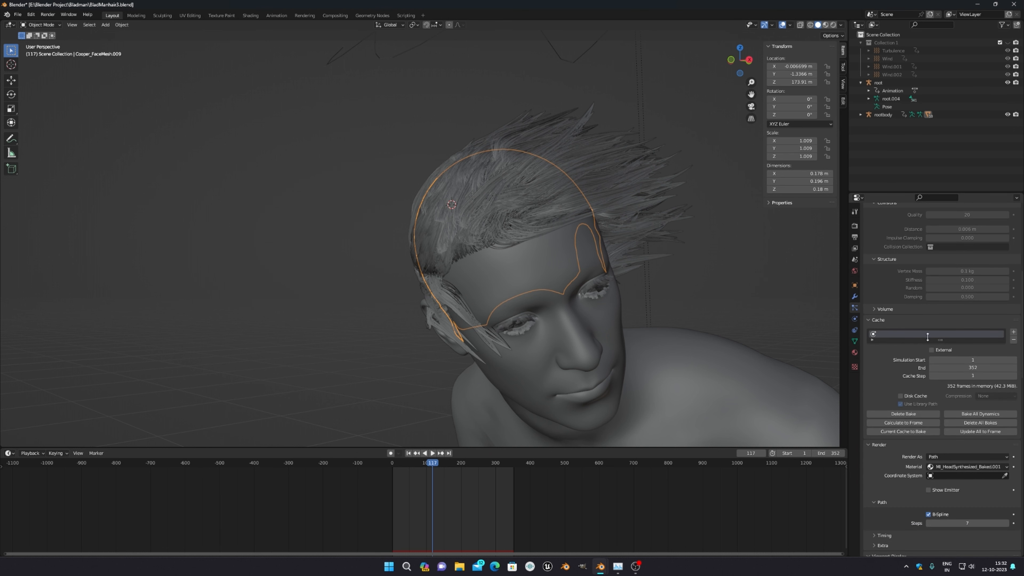
click(882, 319)
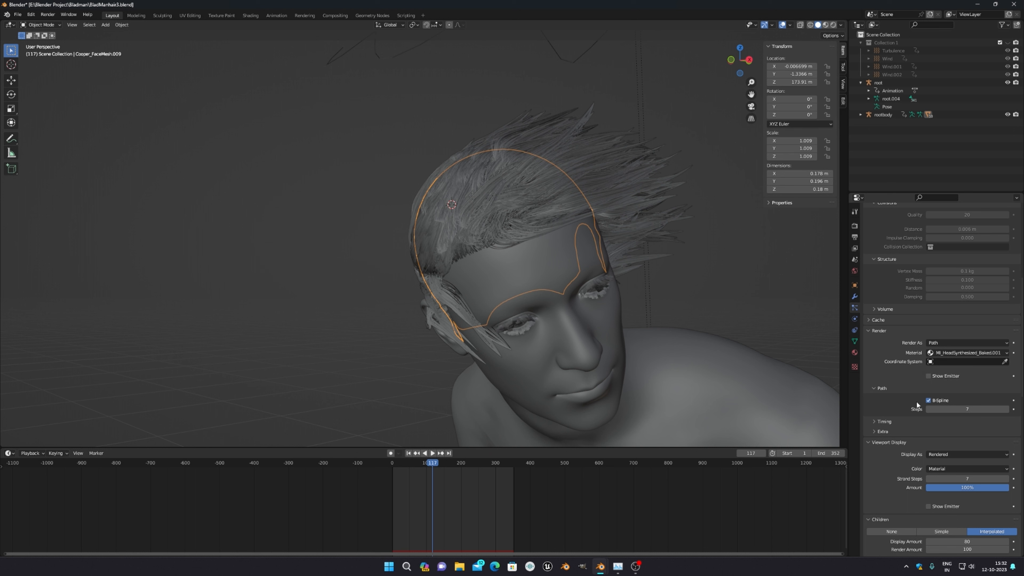
Check the hair's render path steps, viewport display and interpolated children settings, viewing the head from above.
click(879, 388)
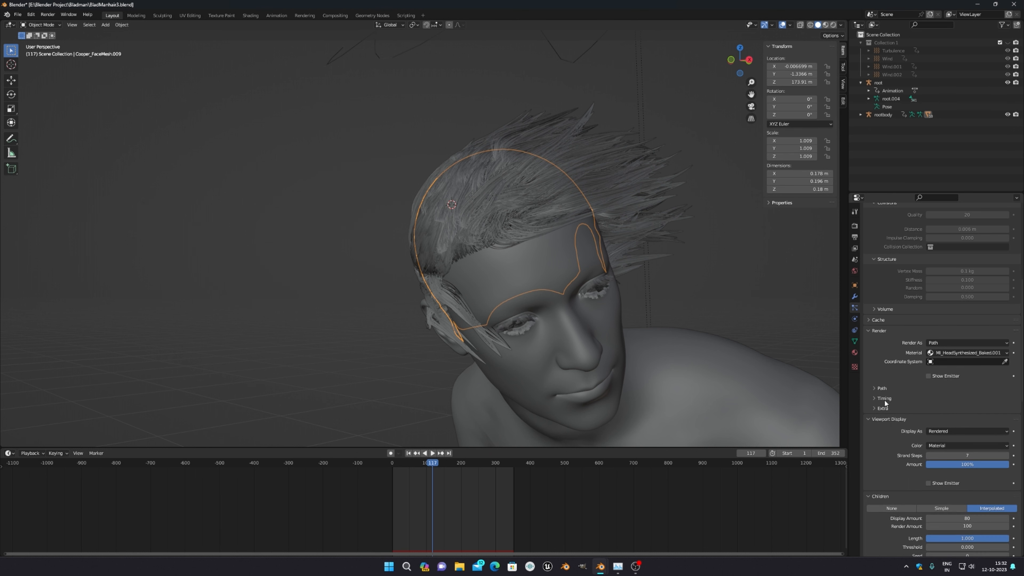
click(881, 389)
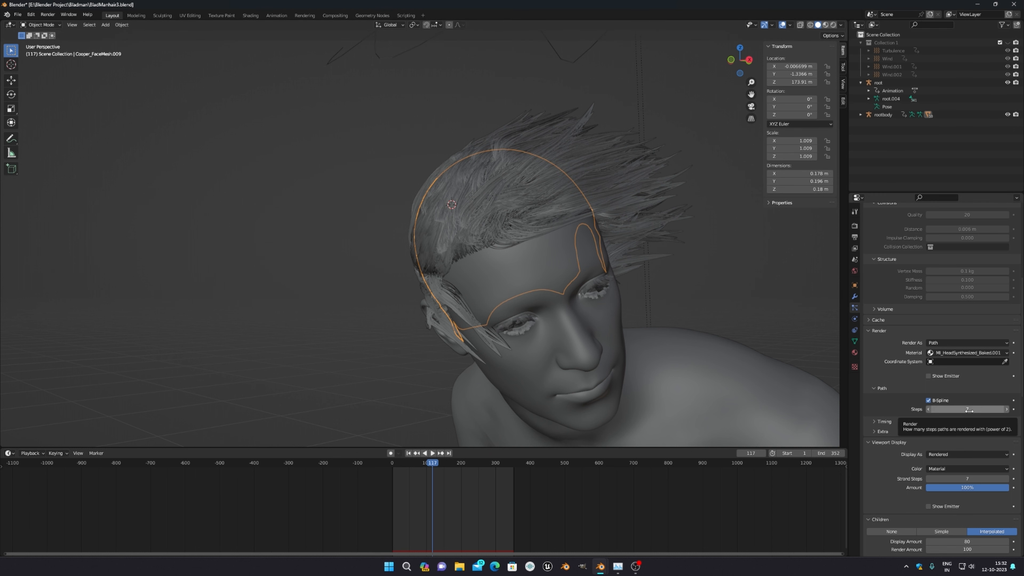
middle_drag(636, 276, 752, 332)
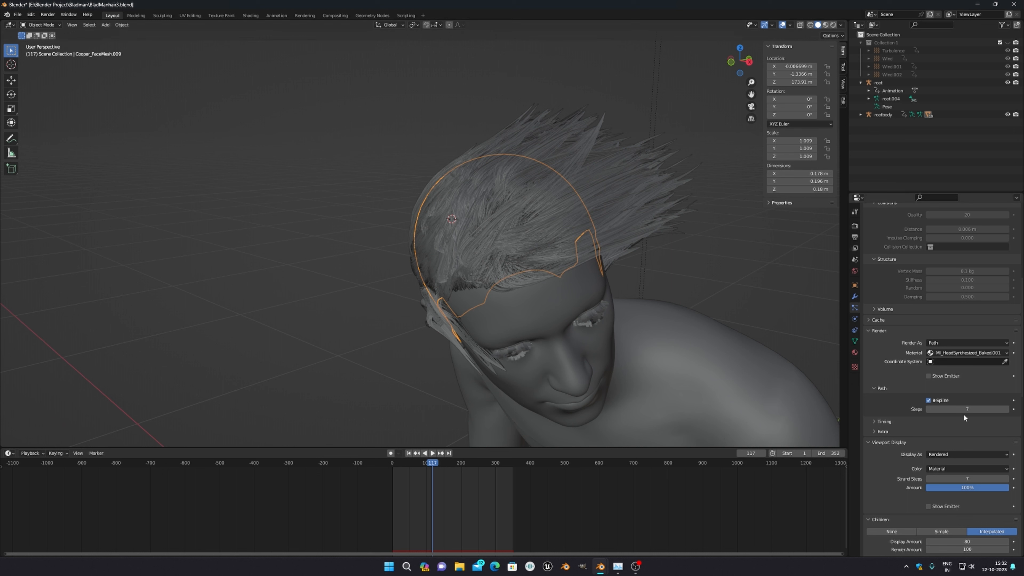
scroll(918, 422, down, 4)
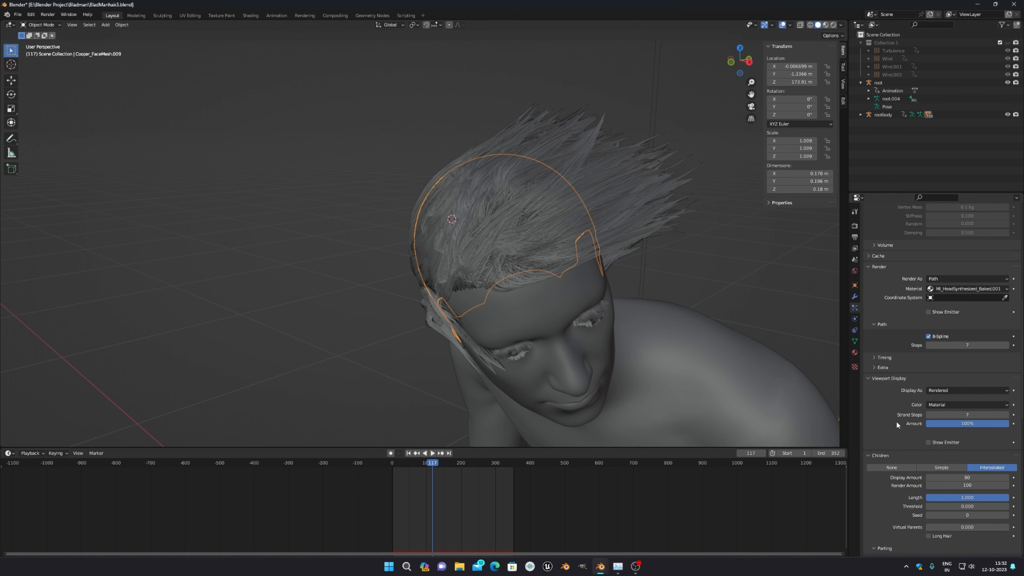
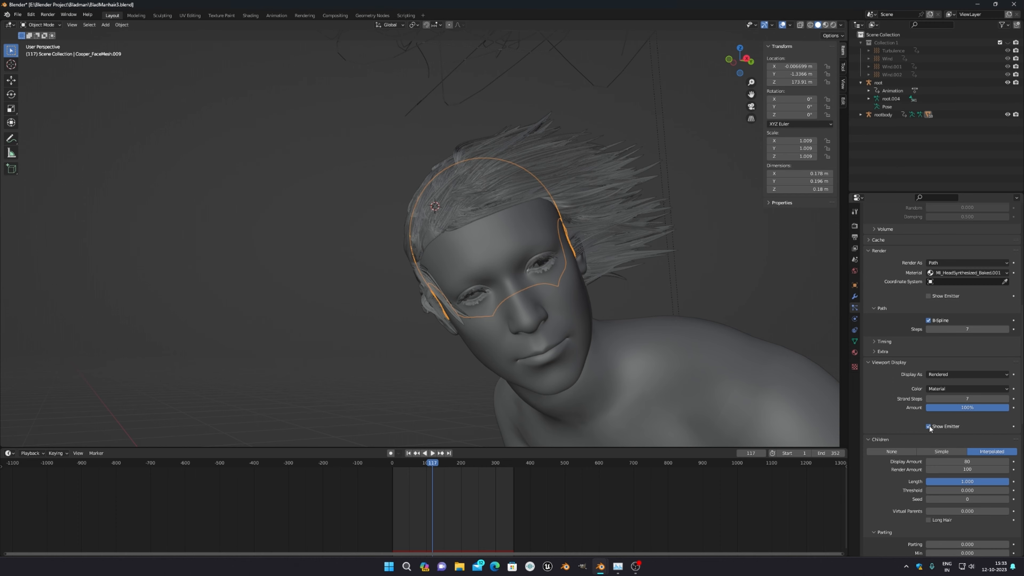
Turn the scalp emitter's viewport display on and off again, comparing the hair roots along the hairline.
scroll(445, 137, up, 3)
scroll(463, 244, up, 5)
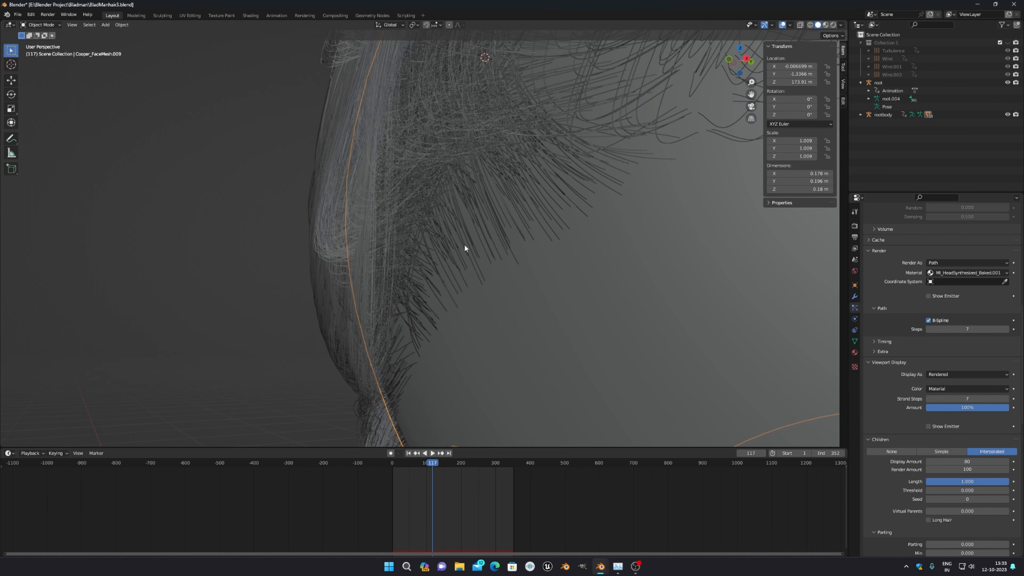
click(928, 426)
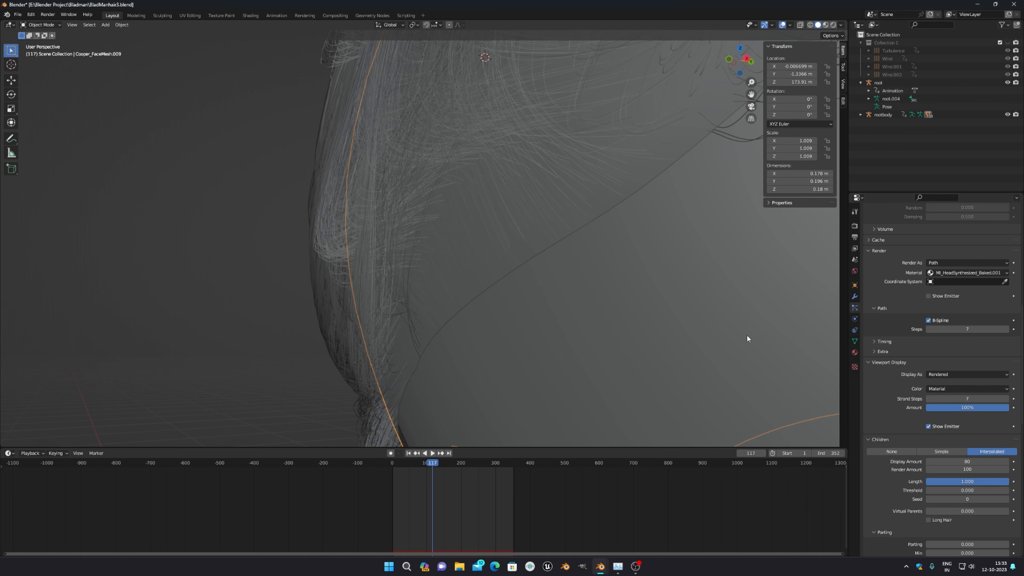
click(927, 427)
scroll(460, 253, down, 8)
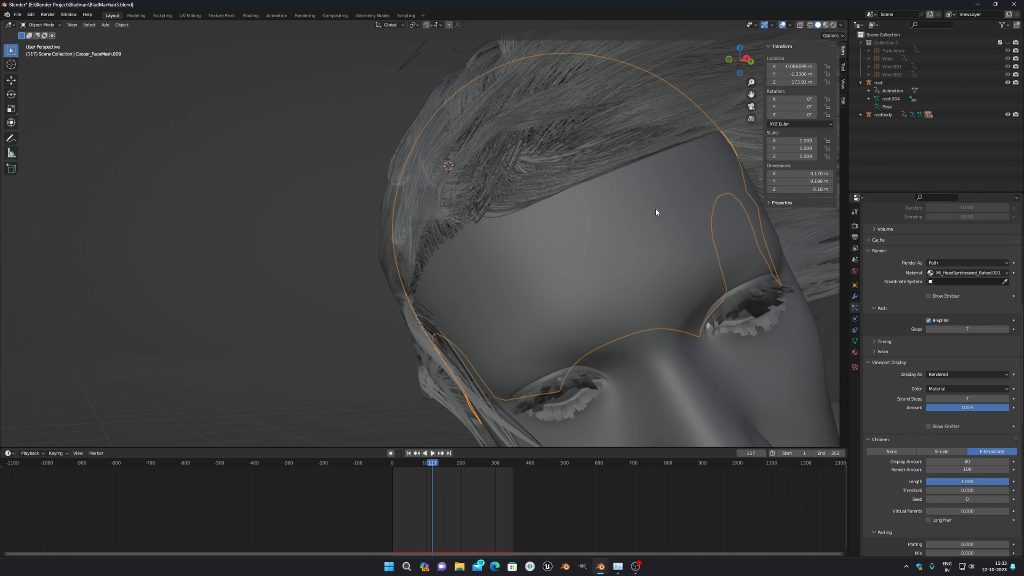
scroll(975, 426, down, 4)
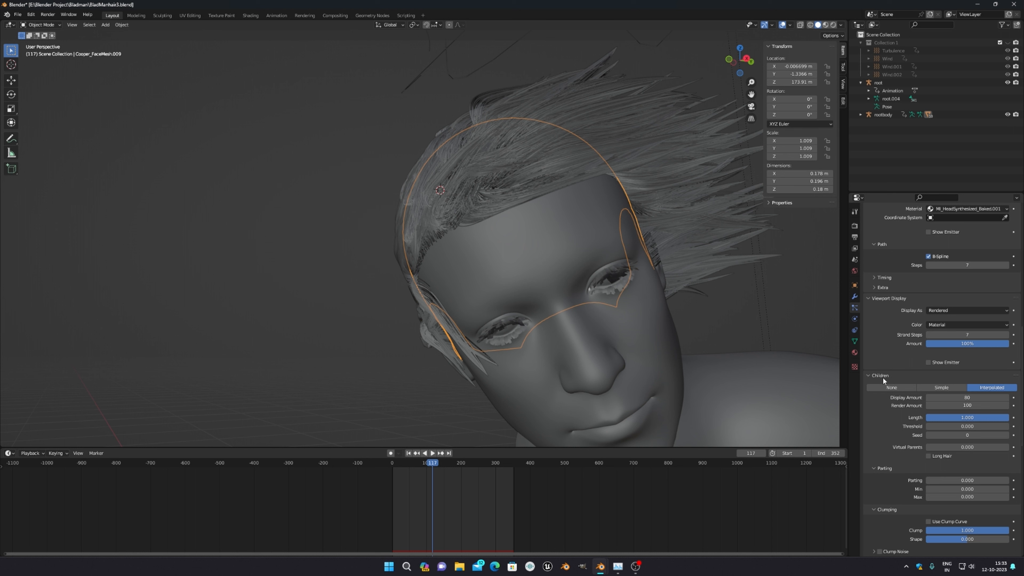
Switch the hair's children to None to examine the parent strands on the head, and return them to Interpolated.
click(892, 387)
mouse_move(541, 204)
middle_down()
mouse_move(626, 206)
mouse_move(614, 253)
mouse_move(542, 227)
mouse_move(538, 183)
mouse_move(413, 217)
mouse_move(553, 209)
mouse_move(566, 187)
mouse_move(550, 175)
mouse_move(554, 192)
middle_up()
scroll(566, 187, up, 4)
scroll(550, 175, down, 3)
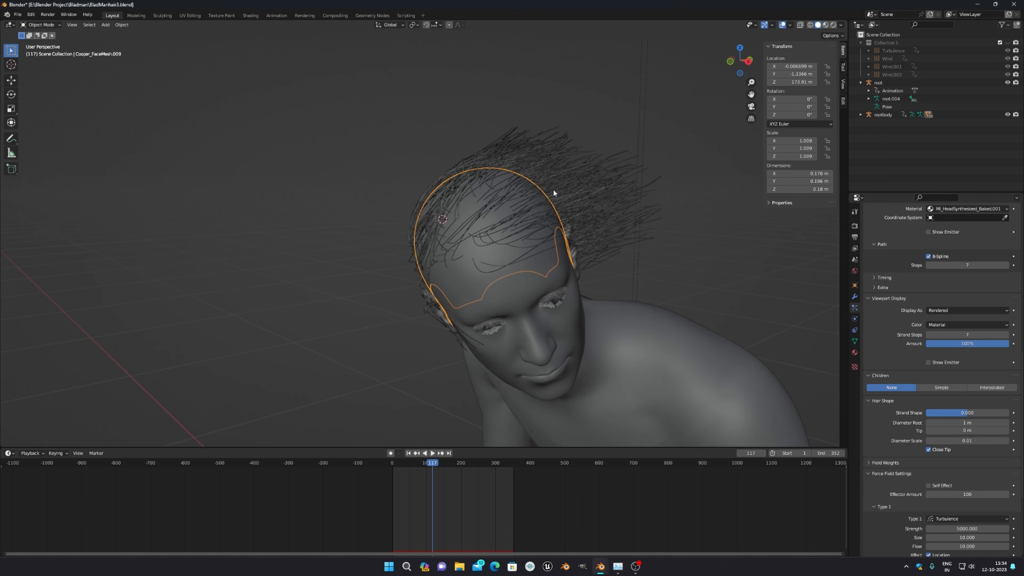
scroll(929, 401, up, 15)
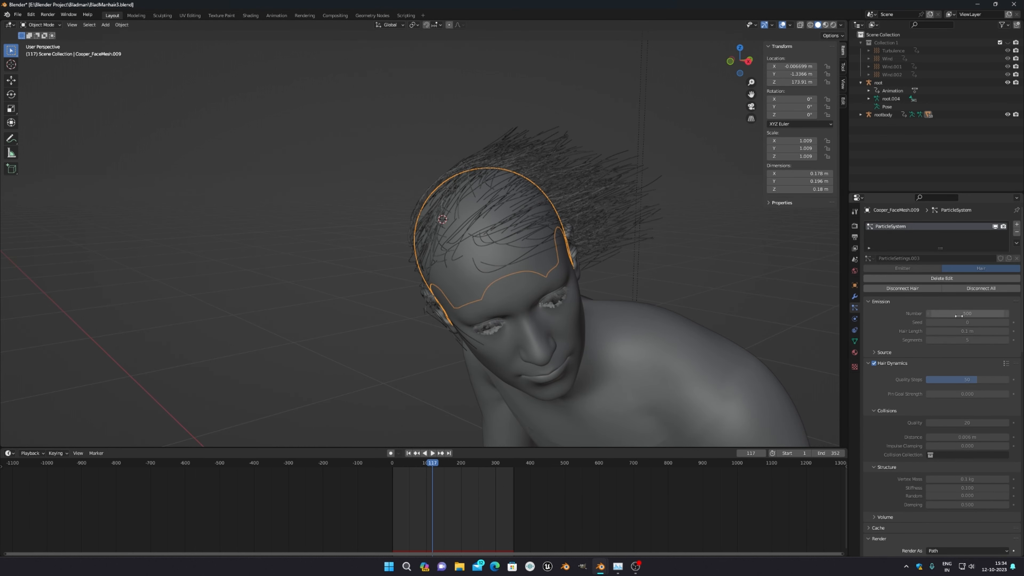
scroll(949, 384, down, 15)
scroll(609, 327, down, 1)
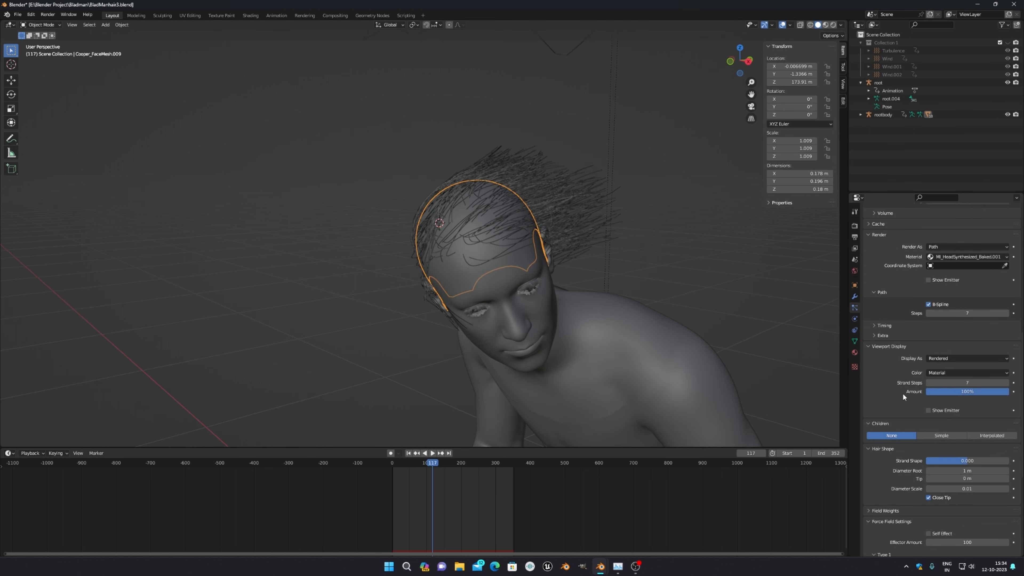
scroll(486, 232, up, 3)
scroll(968, 372, down, 3)
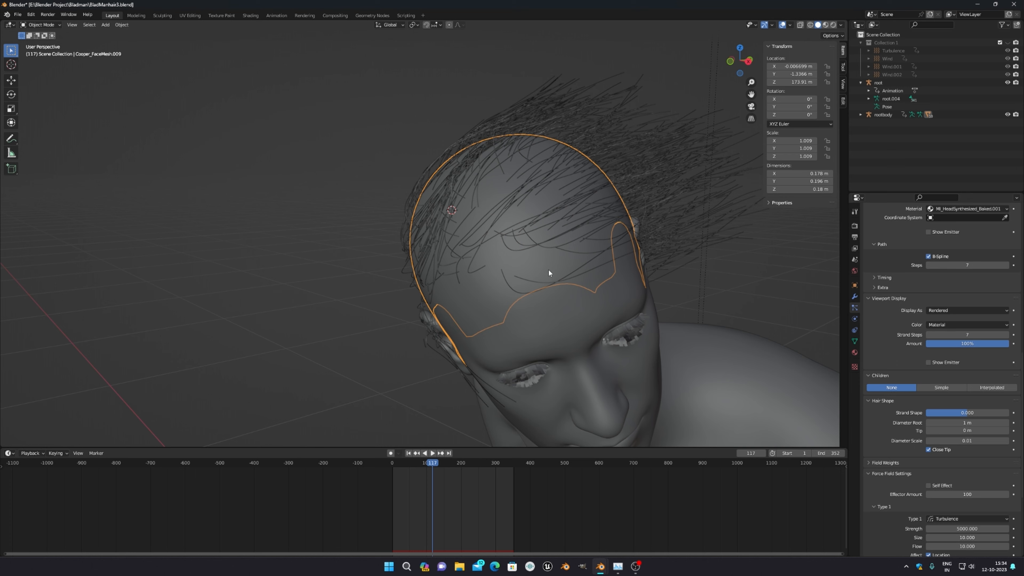
middle_drag(549, 273, 546, 261)
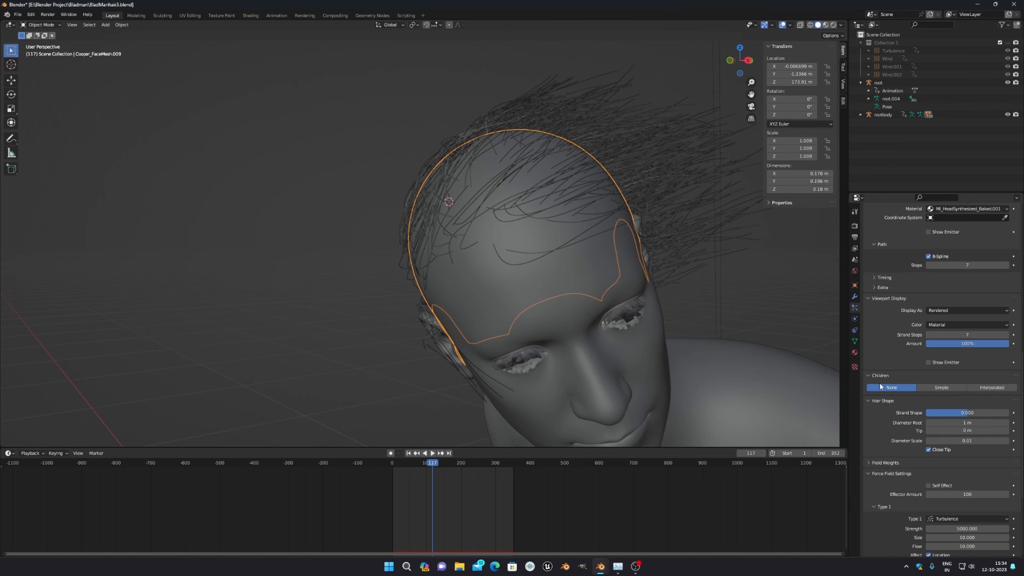
click(992, 387)
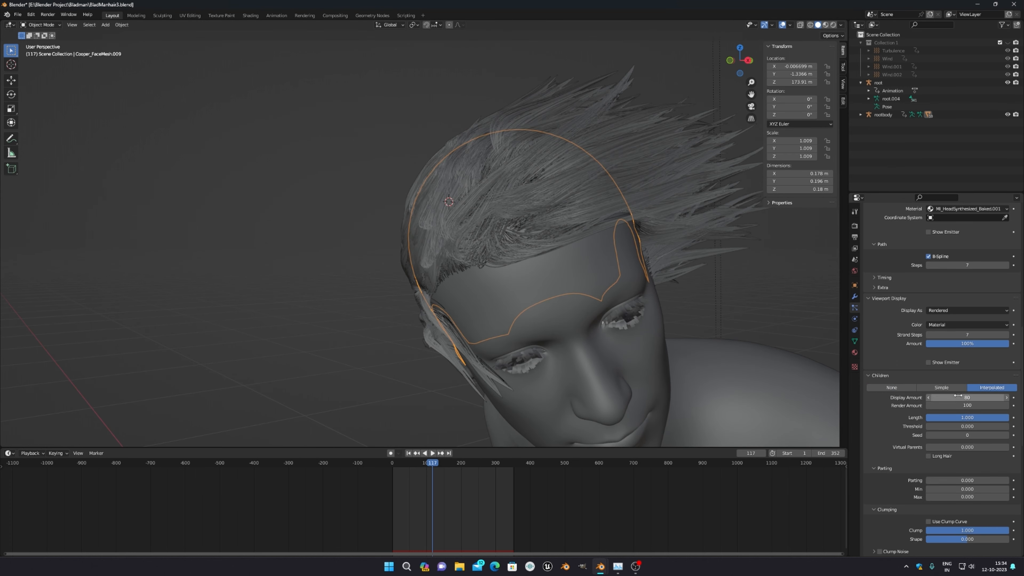
Set the hair children's display amount to 10 and view the thinner hair from the front and side.
middle_drag(504, 283, 527, 184)
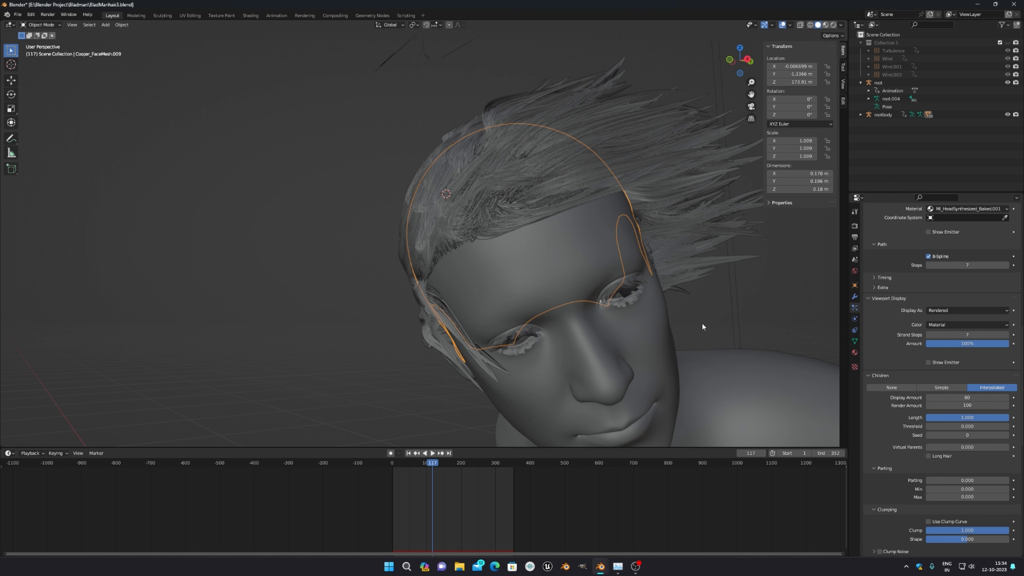
click(970, 398)
text(10)
key(Return)
scroll(967, 403, up, 1)
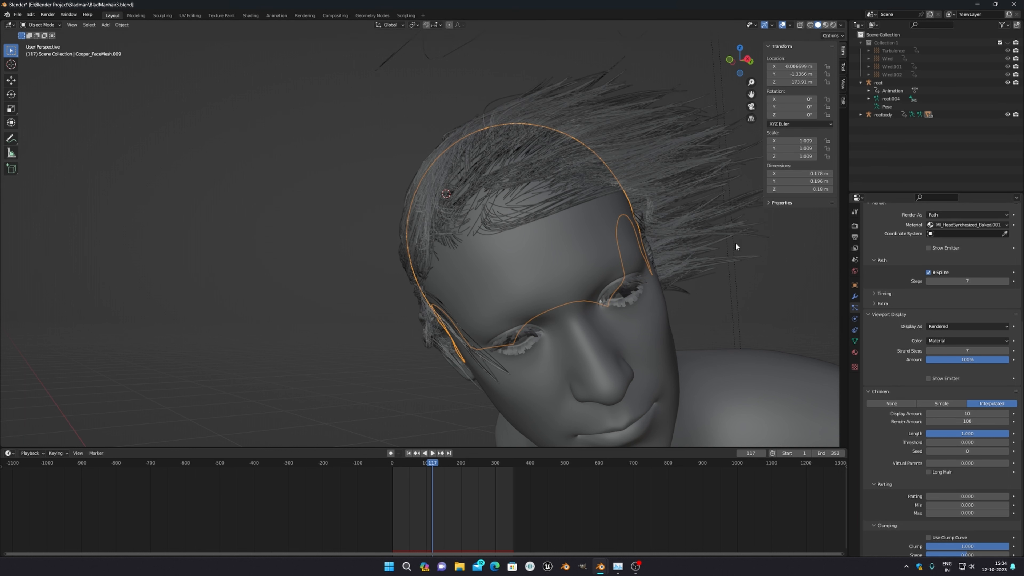
middle_drag(735, 242, 630, 221)
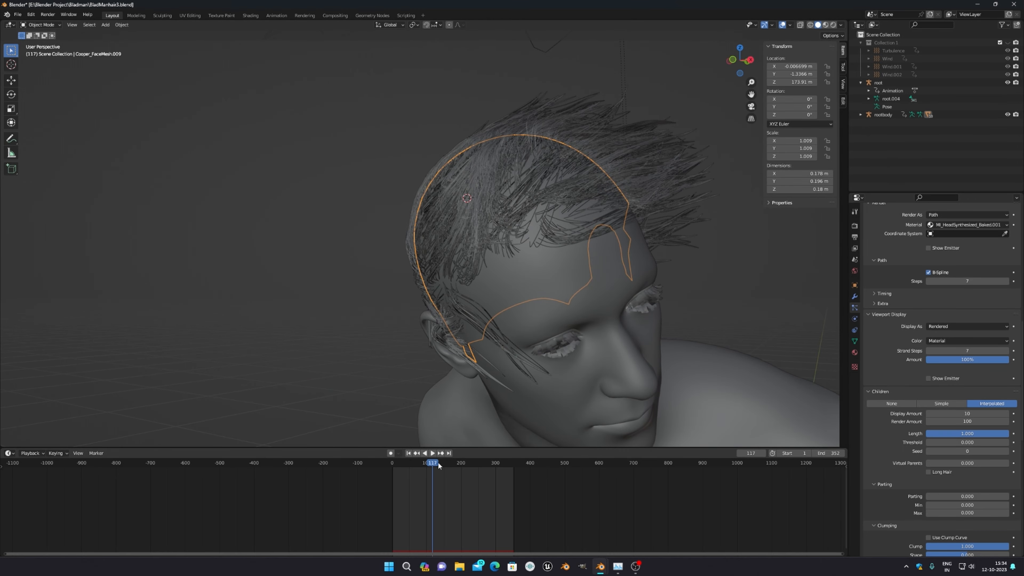
Scrub back to the start of the animation and play it to check the hair's motion around frame 13.
drag(437, 462, 399, 463)
middle_drag(480, 339, 477, 385)
drag(448, 459, 397, 466)
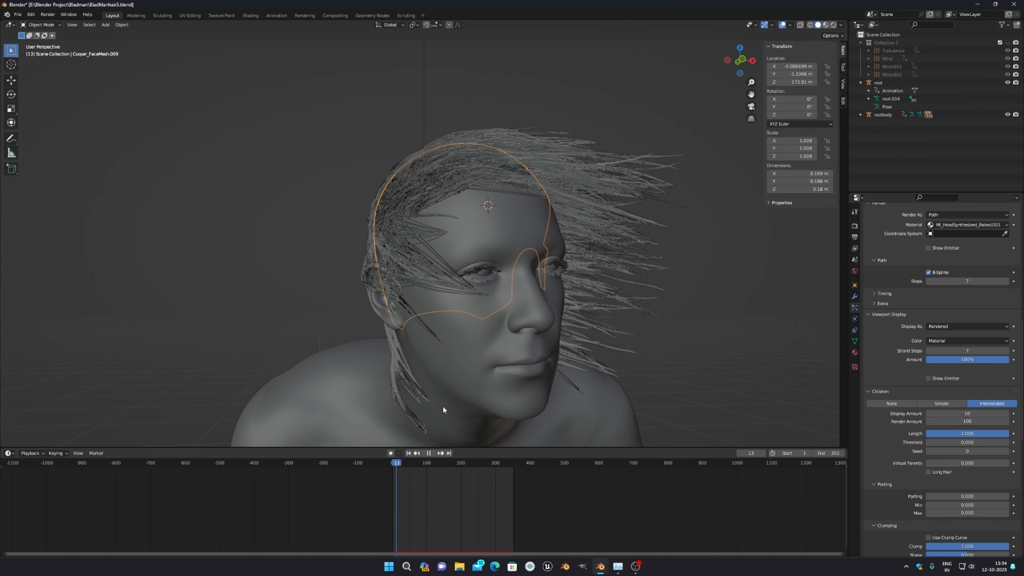
scroll(497, 312, down, 2)
scroll(515, 293, up, 2)
Raise the hair children's display amount to 100 and view the fuller hair from the front and above.
double_click(967, 413)
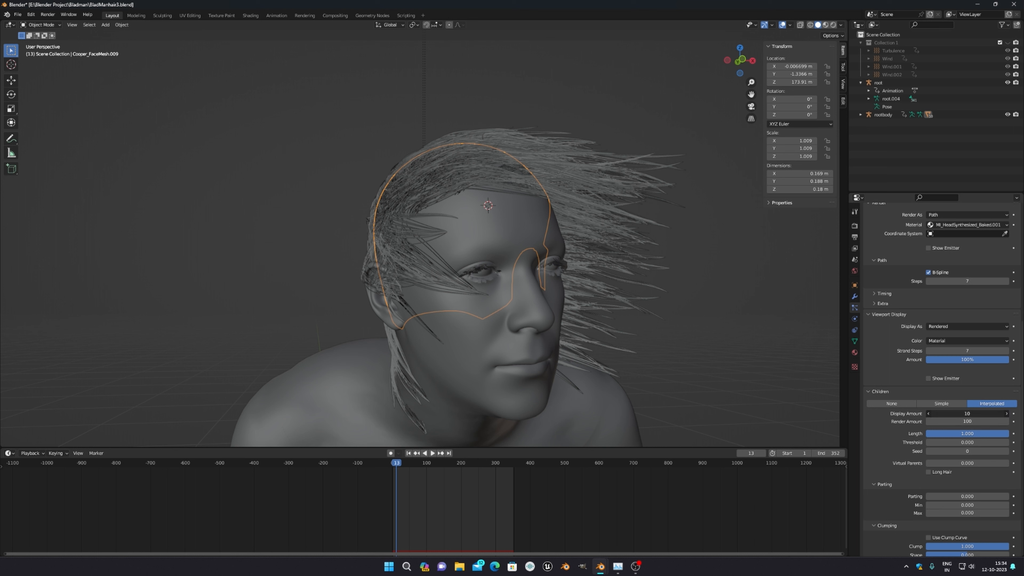
text(100)
key(Return)
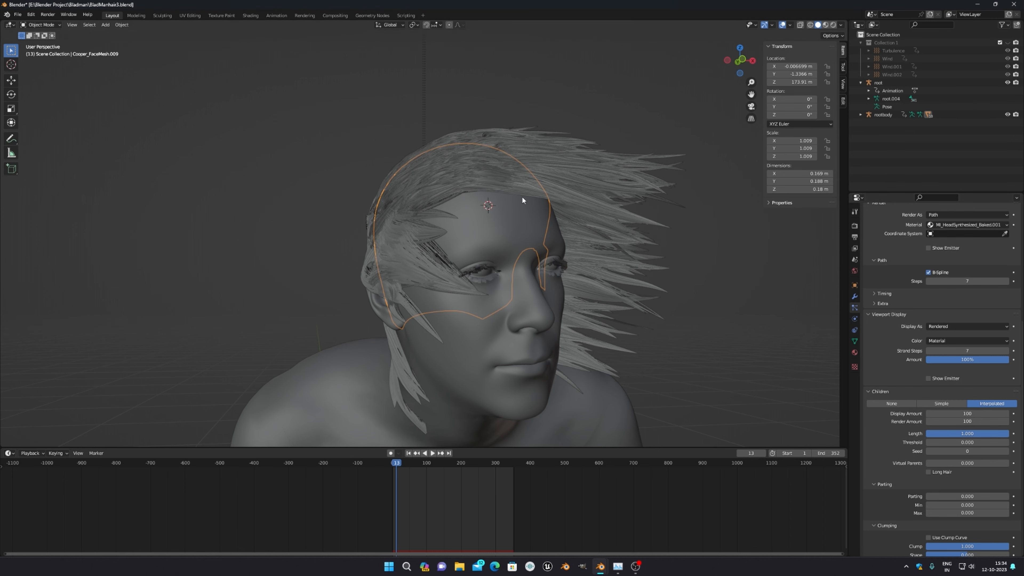
middle_drag(474, 234, 502, 170)
middle_drag(580, 203, 585, 215)
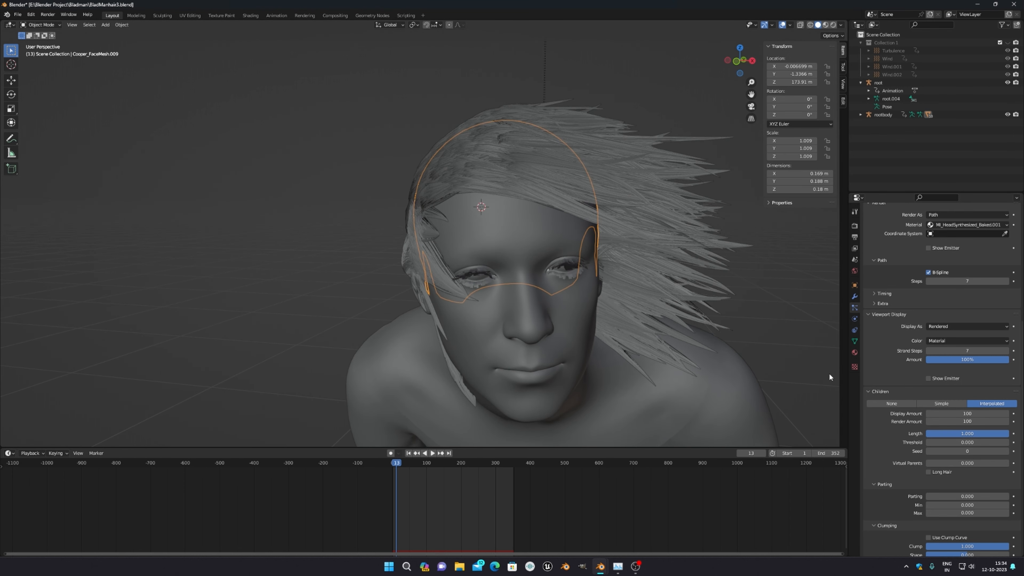
middle_drag(589, 252, 594, 229)
Play the animation with the denser hair up to frame 33 and view the head from the side.
key(space)
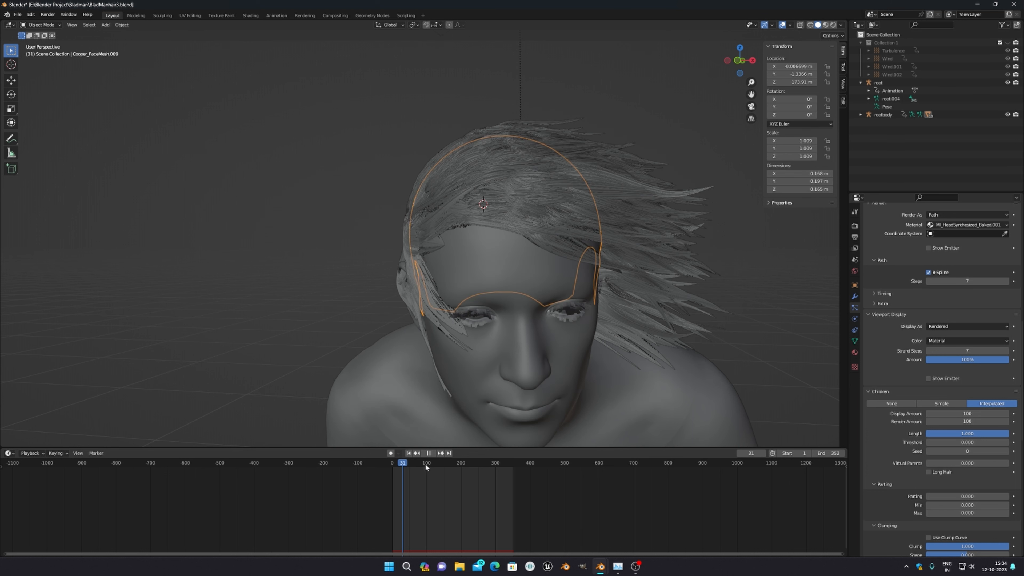
click(397, 462)
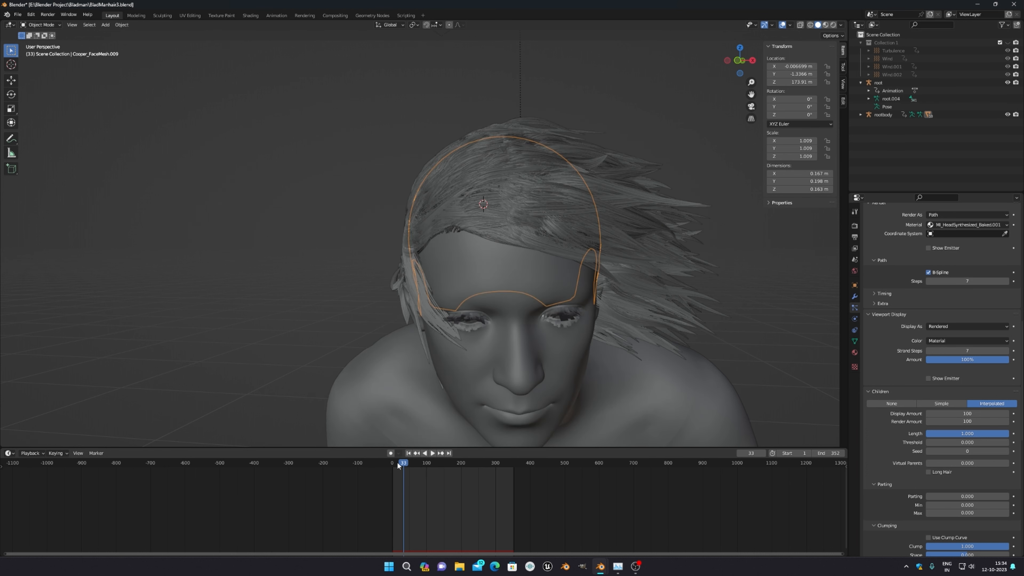
middle_drag(502, 368, 529, 355)
key(space)
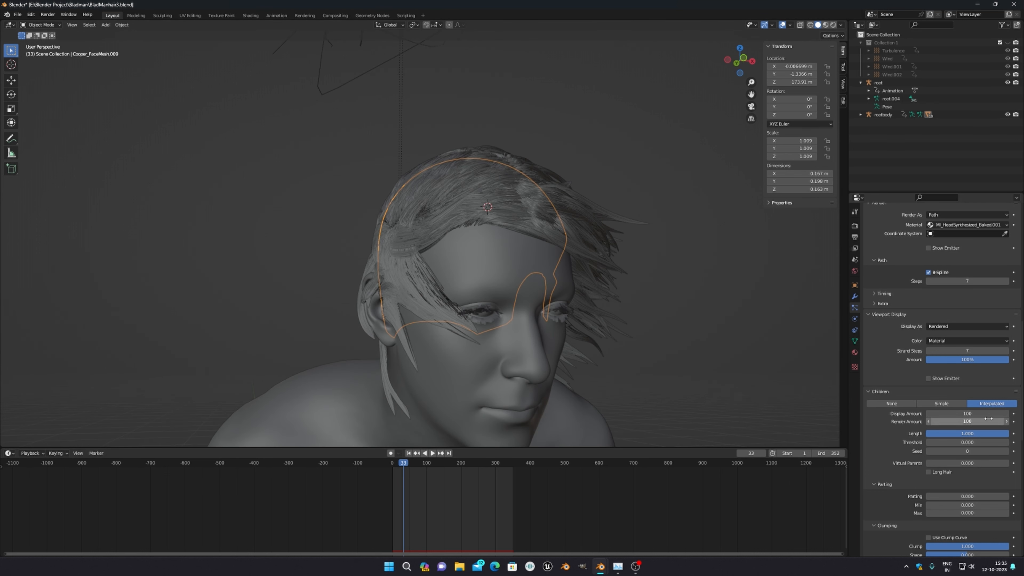
Set the hair children's display amount to 10 and collapse the parting settings.
click(987, 414)
text(10)
key(Return)
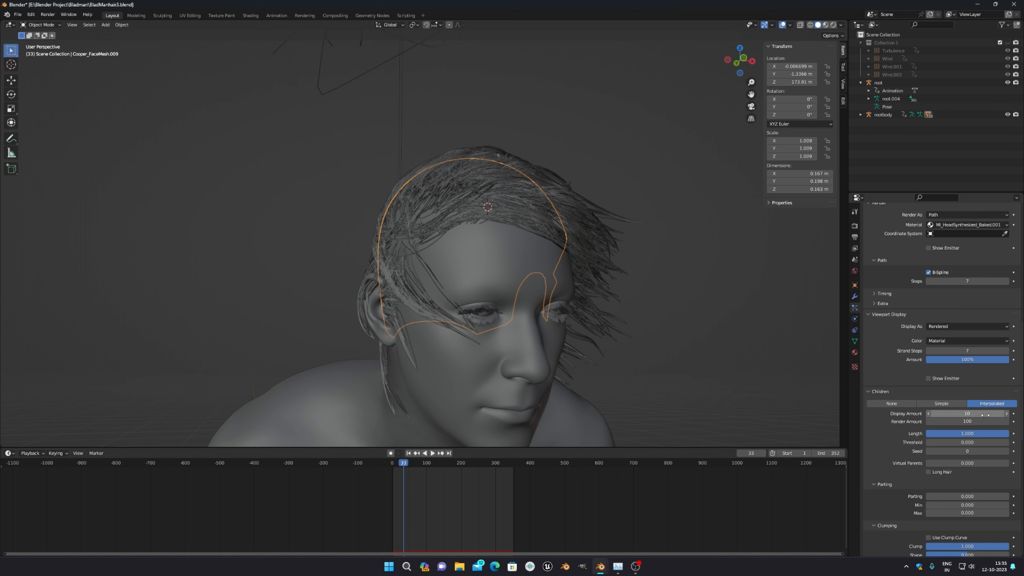
scroll(963, 429, down, 5)
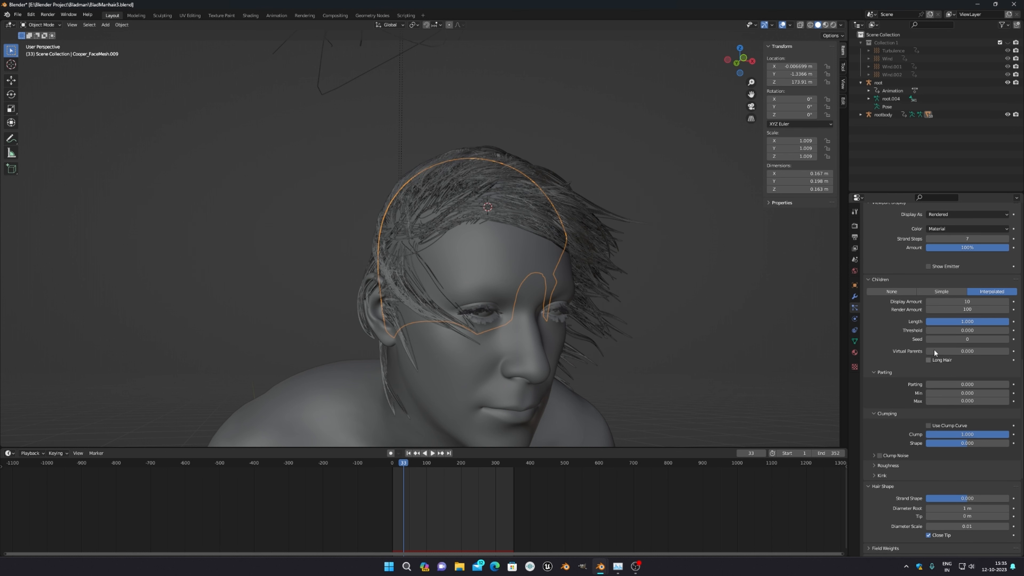
scroll(911, 397, down, 2)
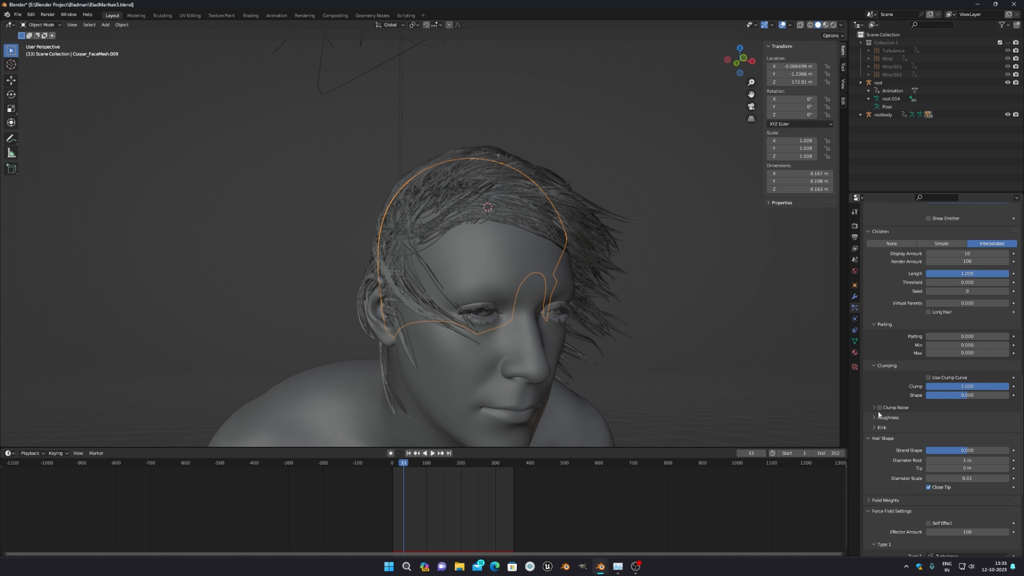
click(886, 327)
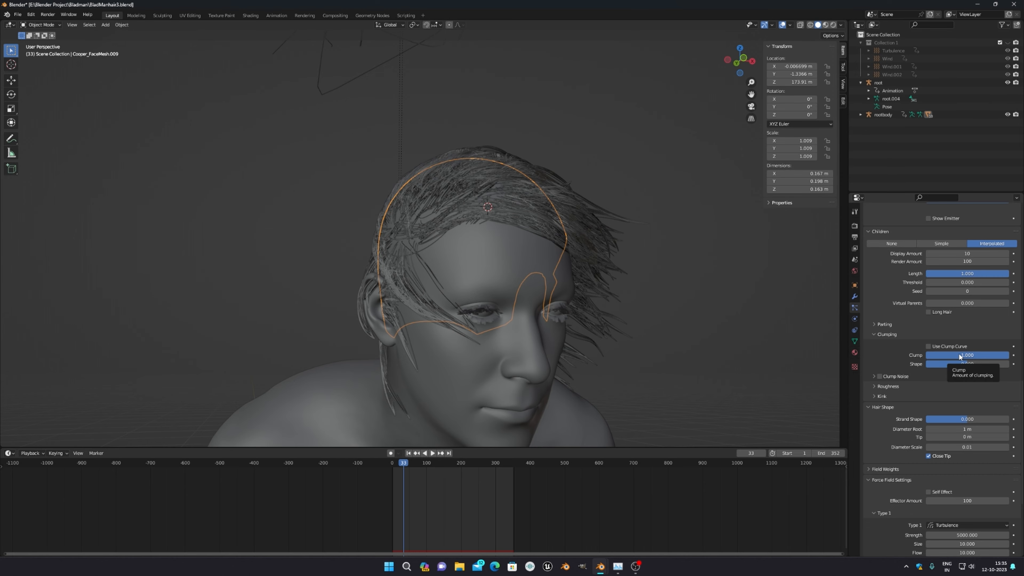
Try a Clump value of 0.088 on the hair children and set it back to 1, comparing the strands from several angles.
scroll(442, 299, up, 3)
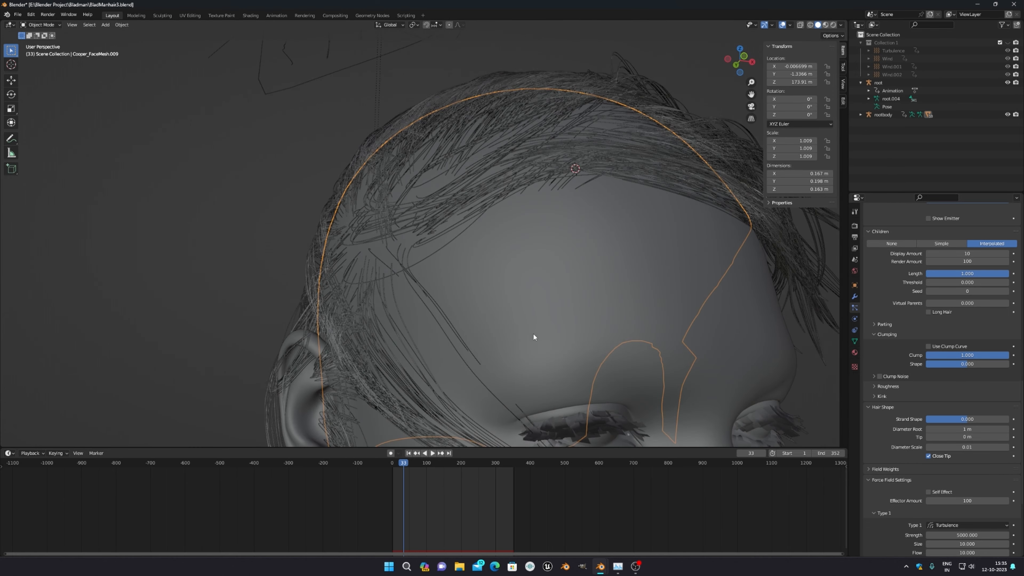
drag(966, 355, 929, 355)
scroll(503, 379, down, 4)
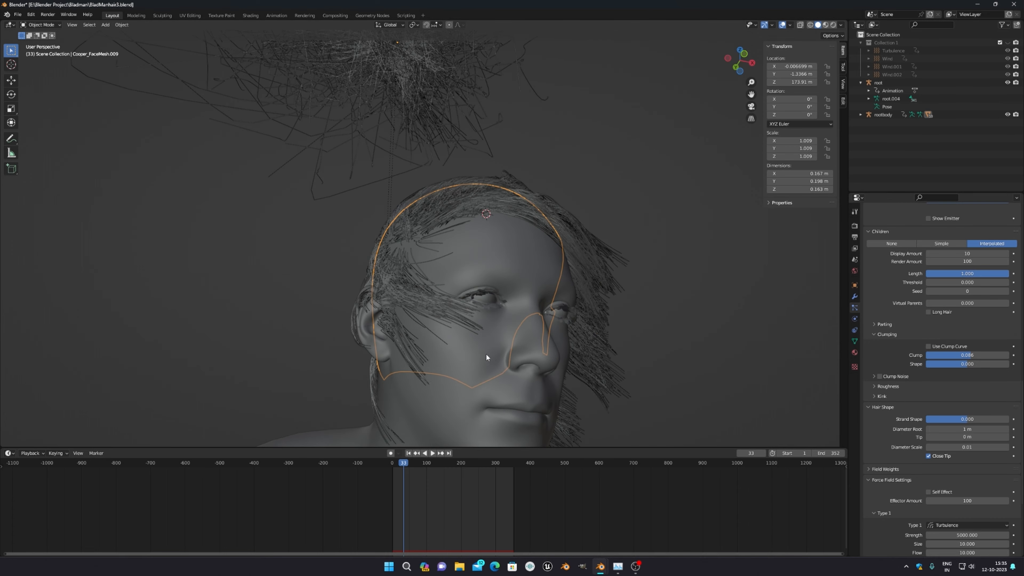
scroll(485, 354, up, 2)
middle_drag(508, 368, 510, 354)
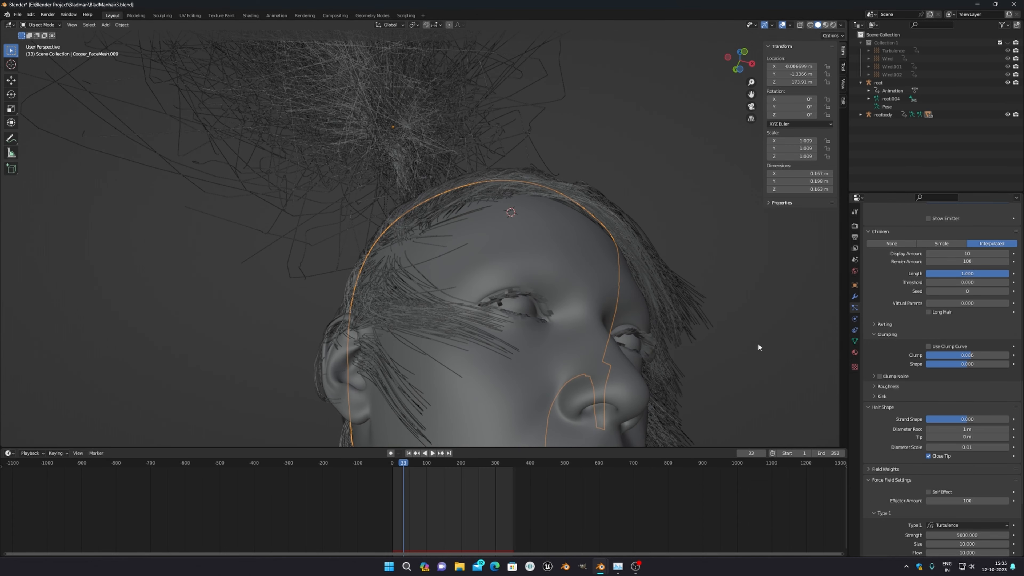
drag(978, 355, 1004, 355)
middle_drag(531, 353, 660, 313)
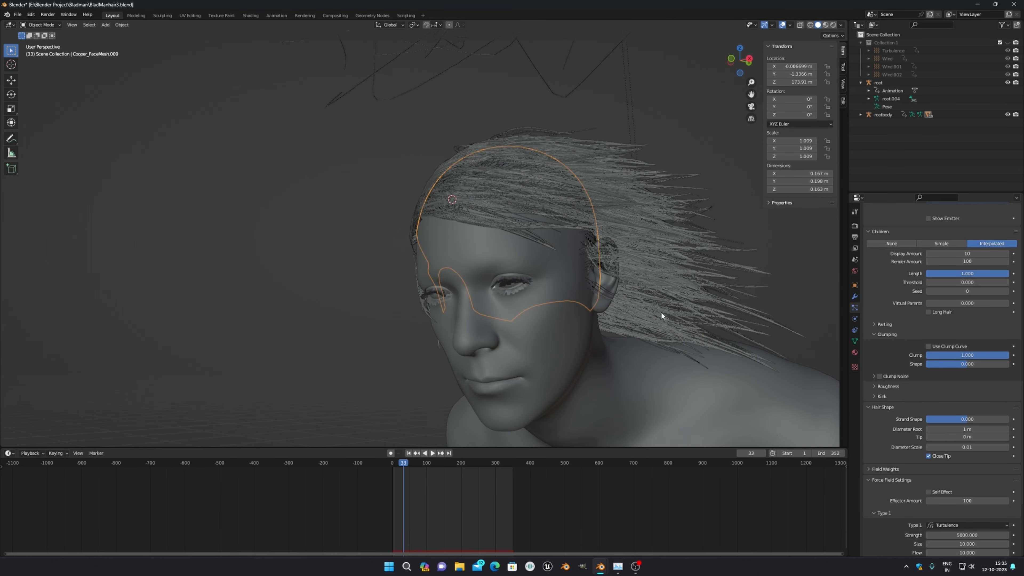
middle_drag(665, 257, 626, 219)
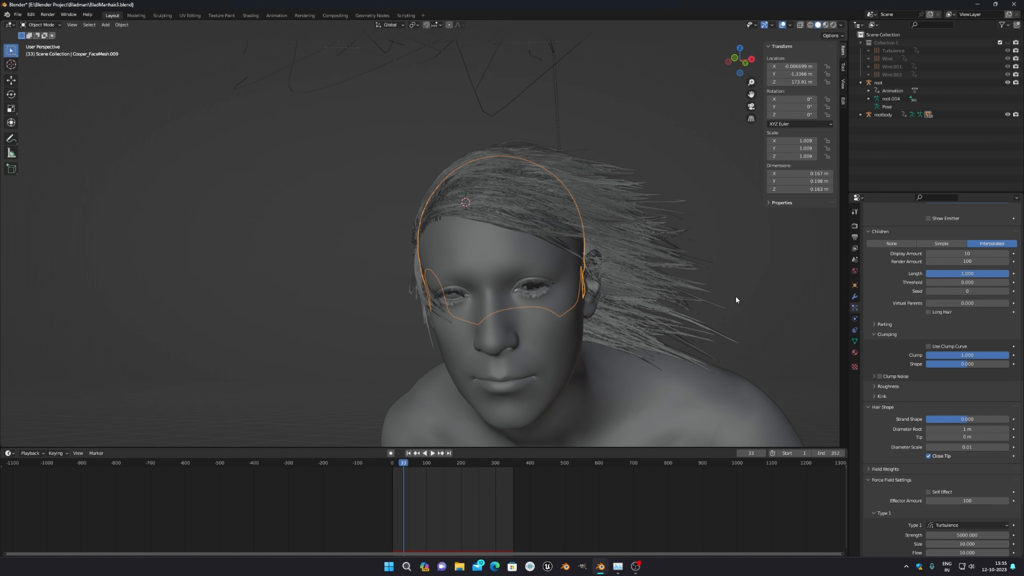
Compare a Clump value of 0.219 with 1 on the hair children, viewing the strand tips from the front.
drag(997, 358, 933, 356)
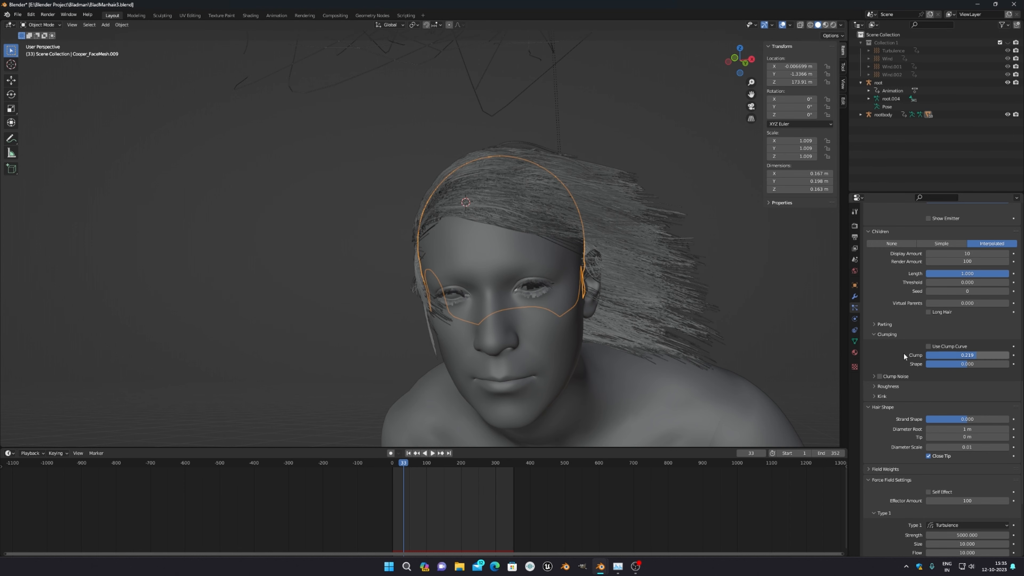
middle_drag(649, 245, 622, 193)
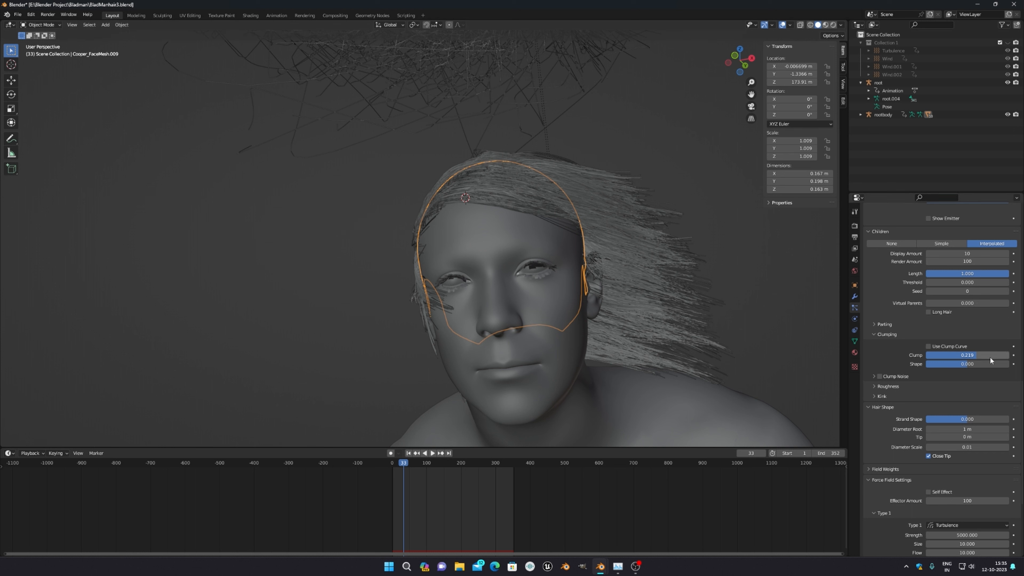
drag(989, 358, 1022, 358)
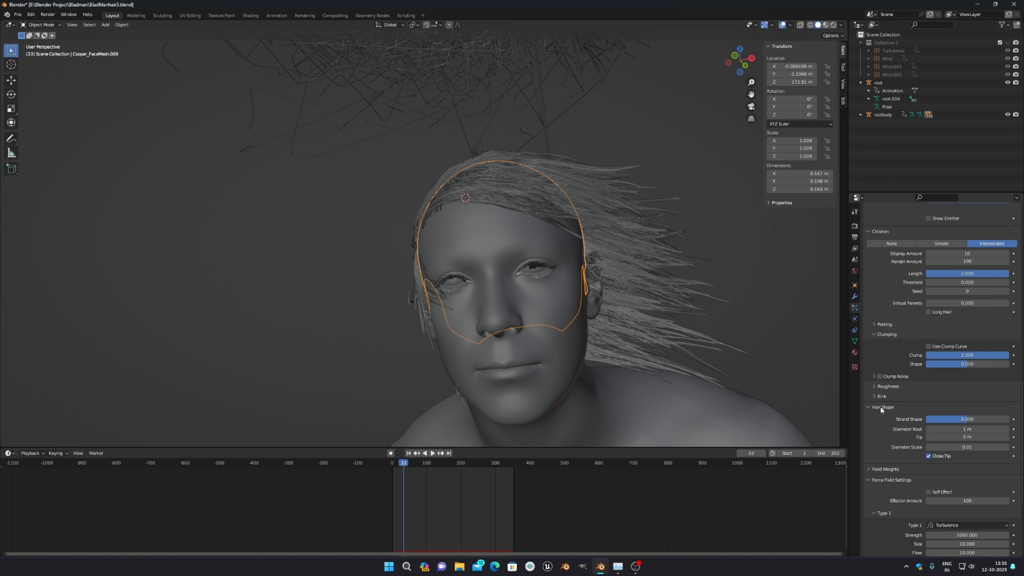
Collapse the hair shape settings and open the field weights to review the effector collection, with the upper body in view.
scroll(885, 447, down, 2)
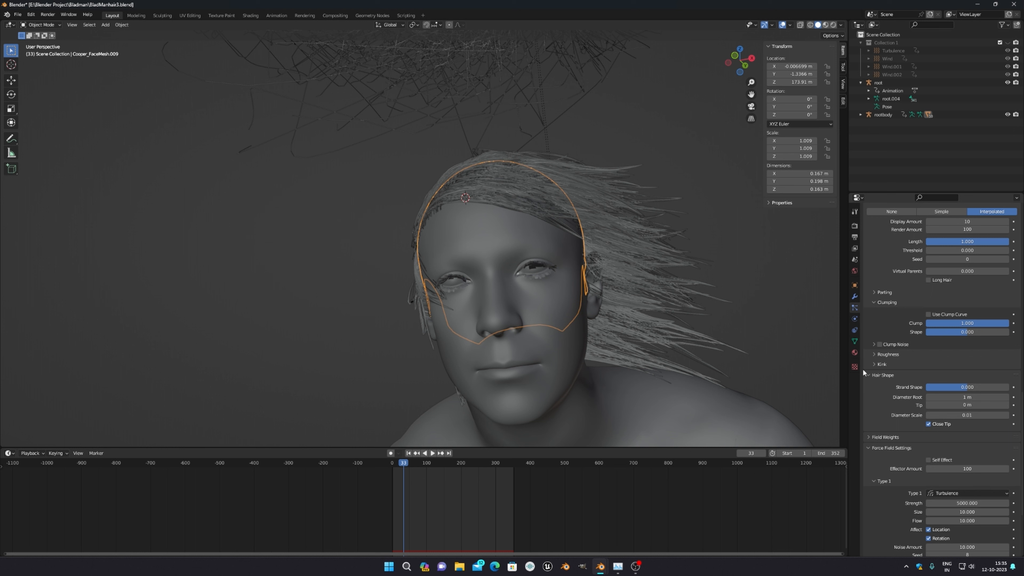
click(873, 375)
click(883, 385)
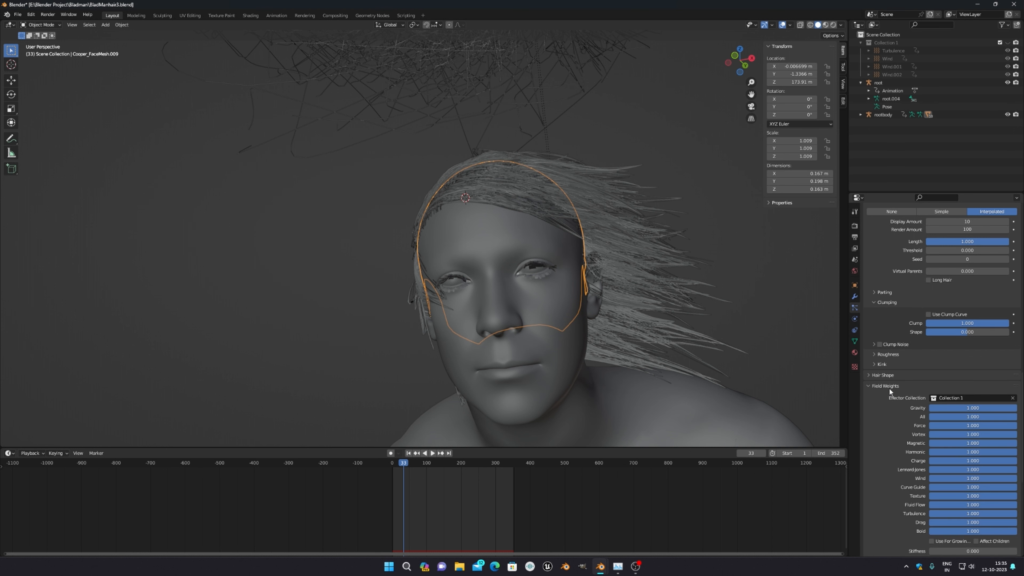
scroll(740, 390, down, 5)
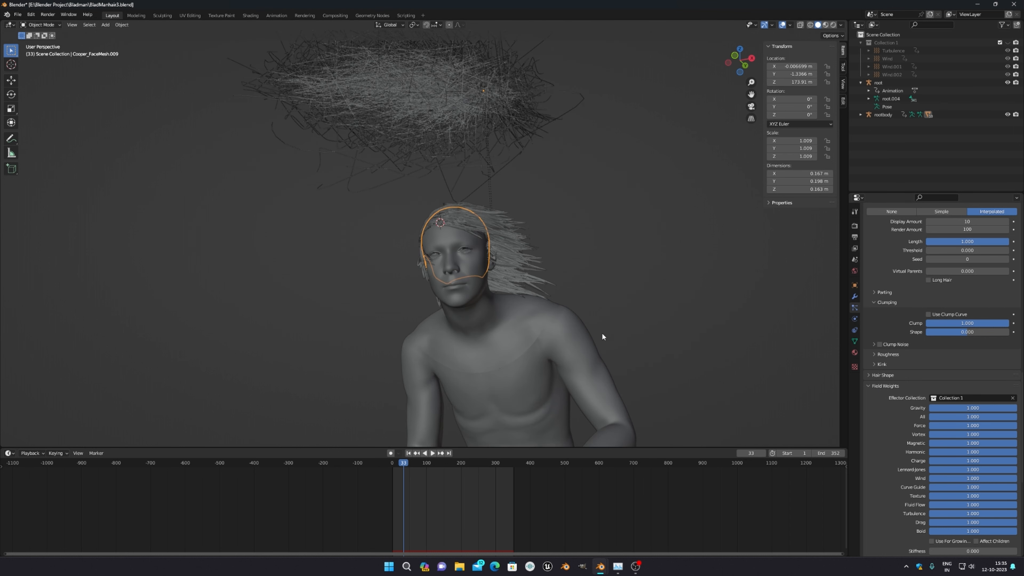
Show Collection 1 in the viewport and view its force field objects around the crouching character from several angles.
scroll(603, 336, down, 4)
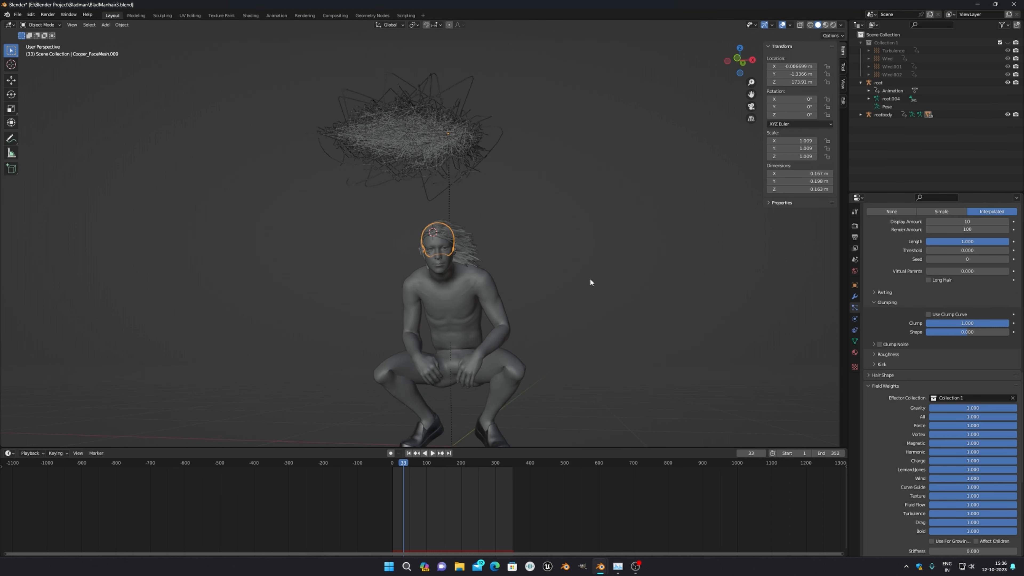
click(1007, 42)
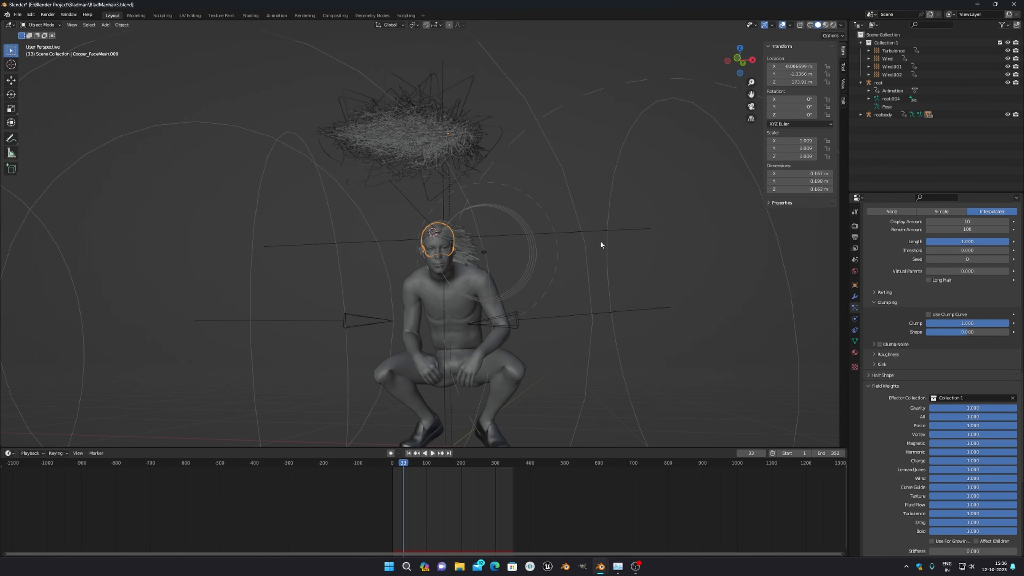
scroll(600, 243, down, 5)
middle_drag(600, 242, 461, 219)
scroll(427, 250, down, 1)
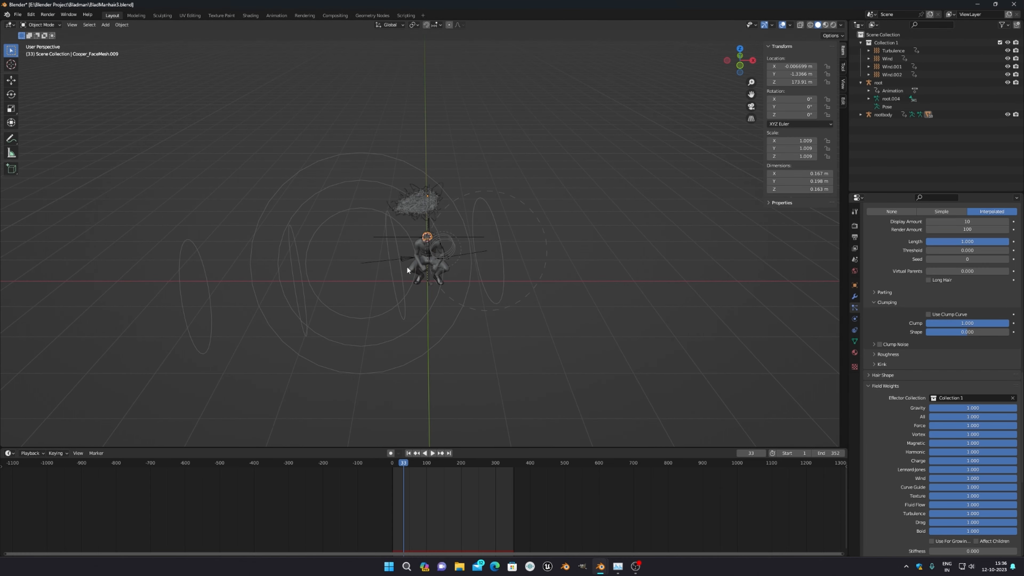
middle_drag(406, 266, 338, 290)
scroll(413, 270, up, 8)
middle_drag(414, 270, 450, 263)
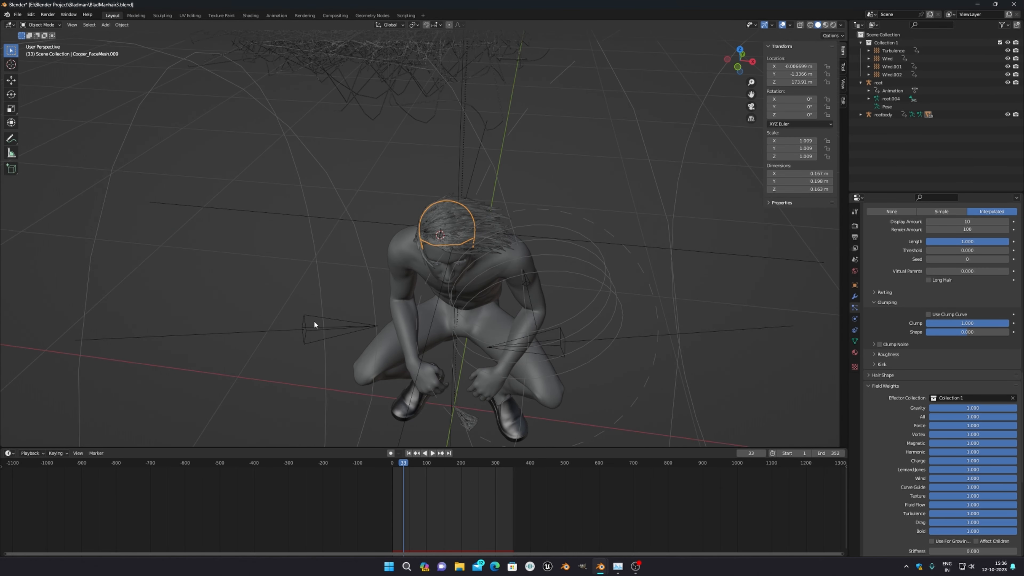
Select the Wind, Turbulence, Wind.001 and Wind.002 force fields in turn to identify each one around the character.
scroll(307, 320, down, 5)
click(319, 269)
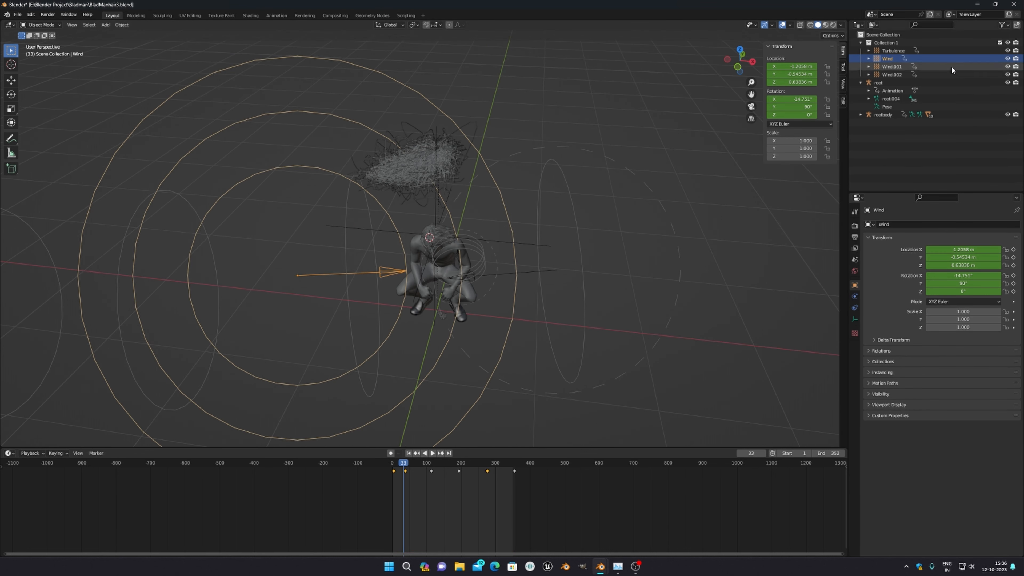
click(891, 52)
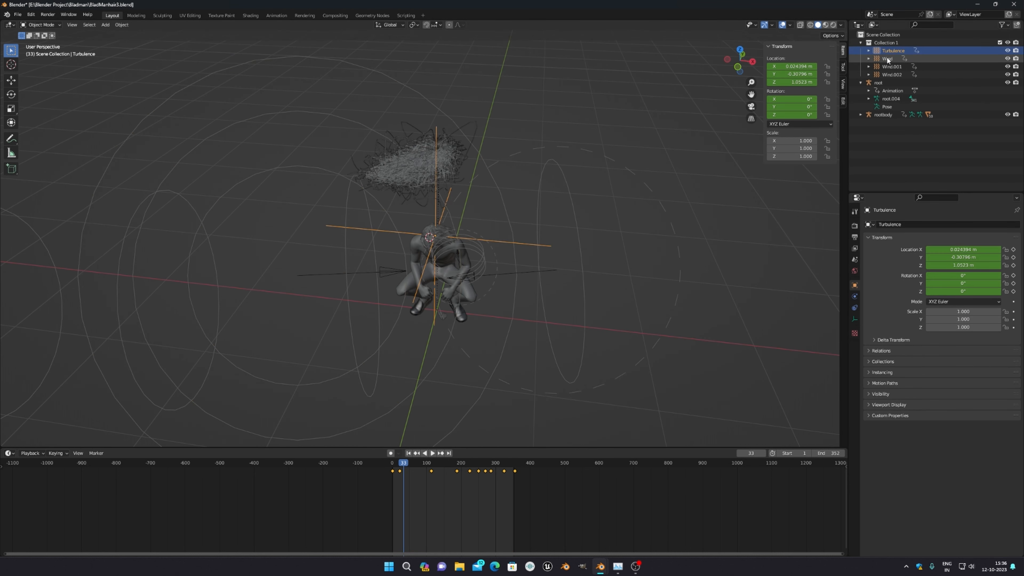
click(886, 57)
click(892, 67)
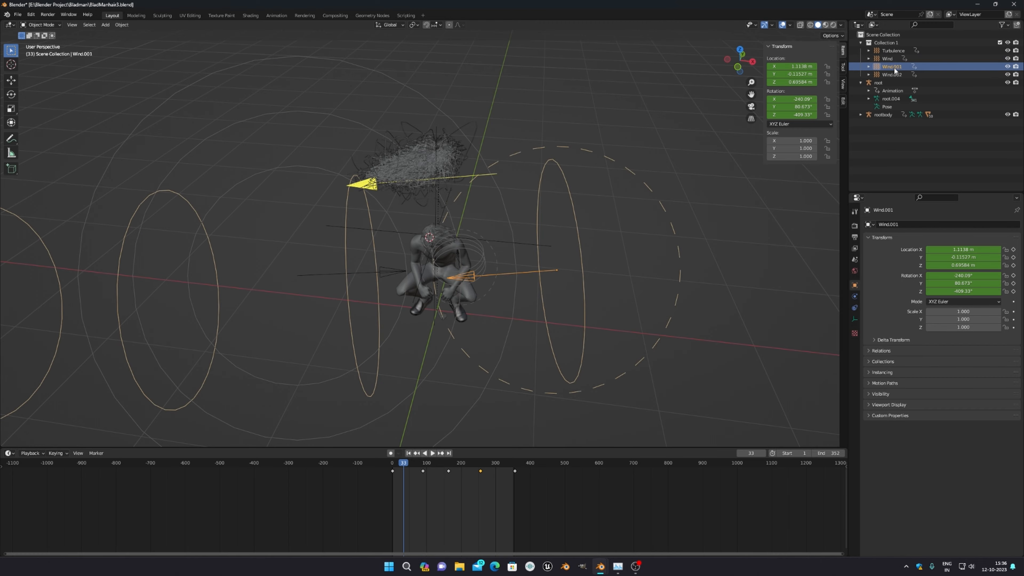
click(892, 74)
Examine the placement of the Wind.002 force field beside the head, both close up and with the whole body.
middle_drag(653, 214, 566, 226)
scroll(501, 266, up, 6)
scroll(559, 211, up, 2)
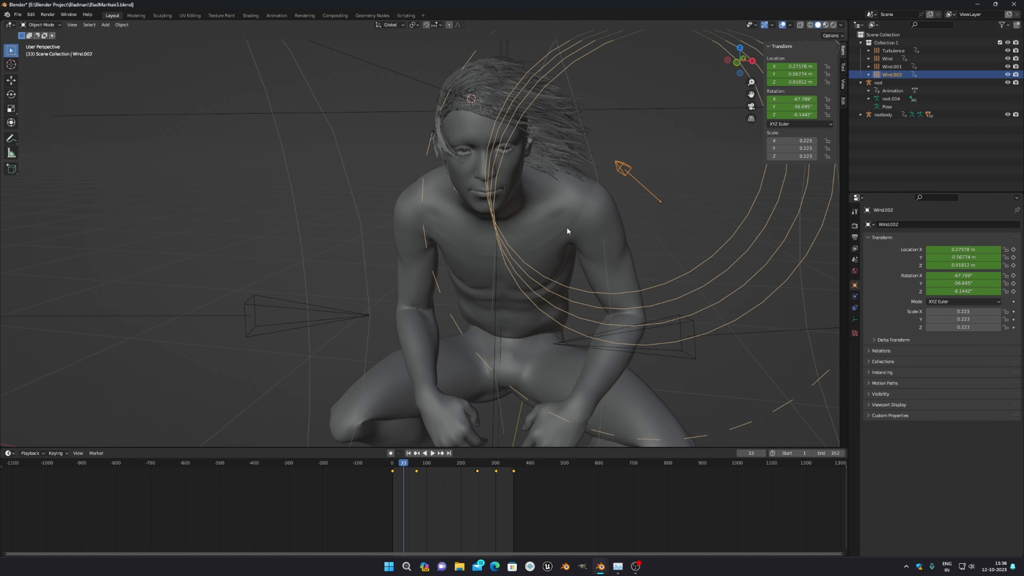
scroll(576, 132, up, 3)
middle_drag(575, 133, 480, 273)
scroll(498, 230, up, 3)
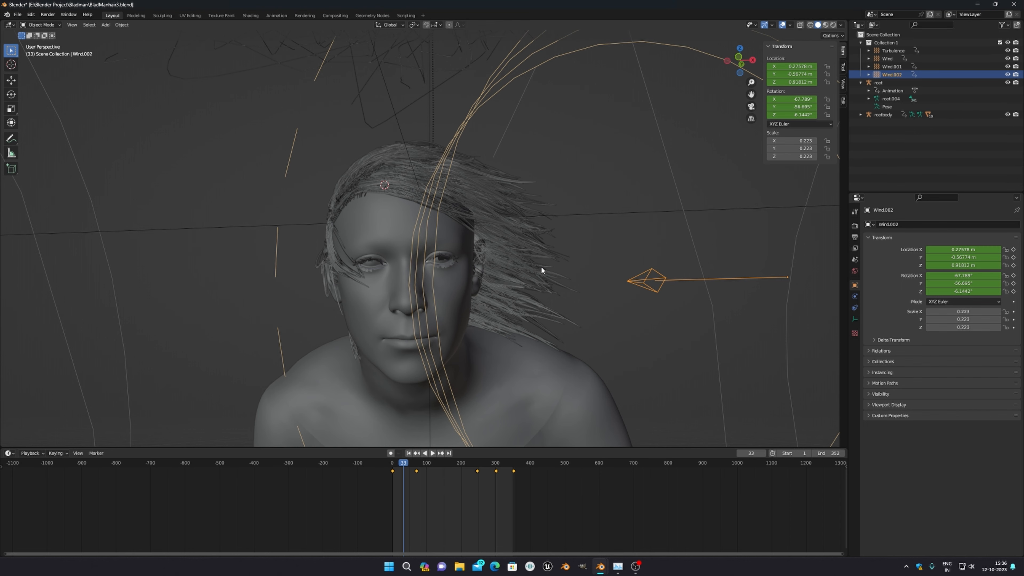
scroll(441, 252, down, 6)
middle_drag(442, 251, 323, 322)
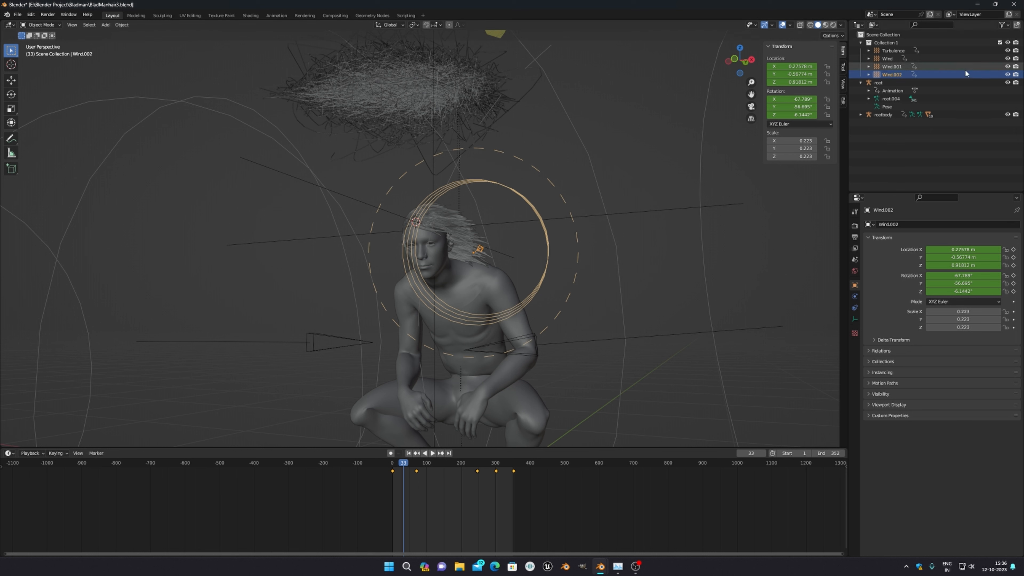
Hide the Turbulence, Wind.001 and Wind.002 force fields, and select the remaining Wind field.
mouse_move(1007, 58)
mouse_down()
mouse_move(1007, 75)
mouse_move(1007, 51)
mouse_move(1007, 60)
mouse_up()
click(1007, 58)
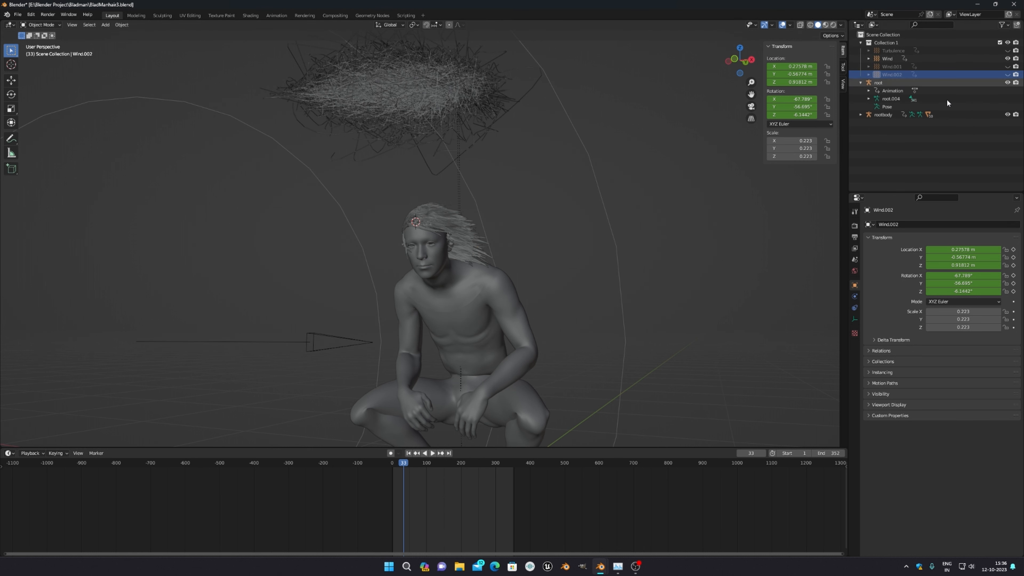
middle_drag(536, 282, 553, 283)
click(322, 334)
Examine the direction of the blown hair relative to the Wind field, close up and from a distance.
middle_drag(322, 334, 465, 198)
scroll(451, 241, up, 4)
scroll(490, 222, up, 8)
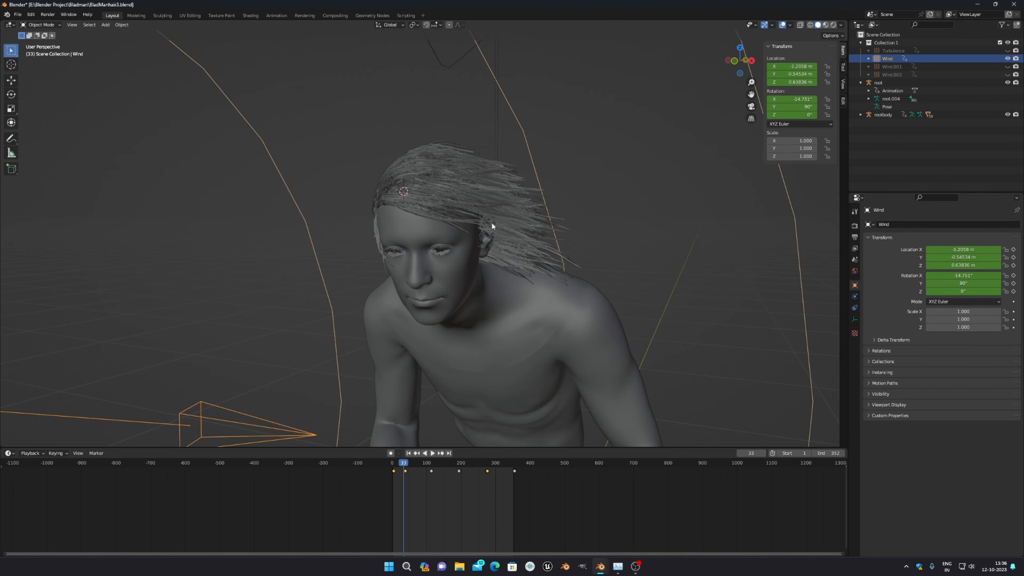
middle_drag(558, 220, 606, 297)
scroll(594, 266, down, 3)
scroll(593, 272, down, 2)
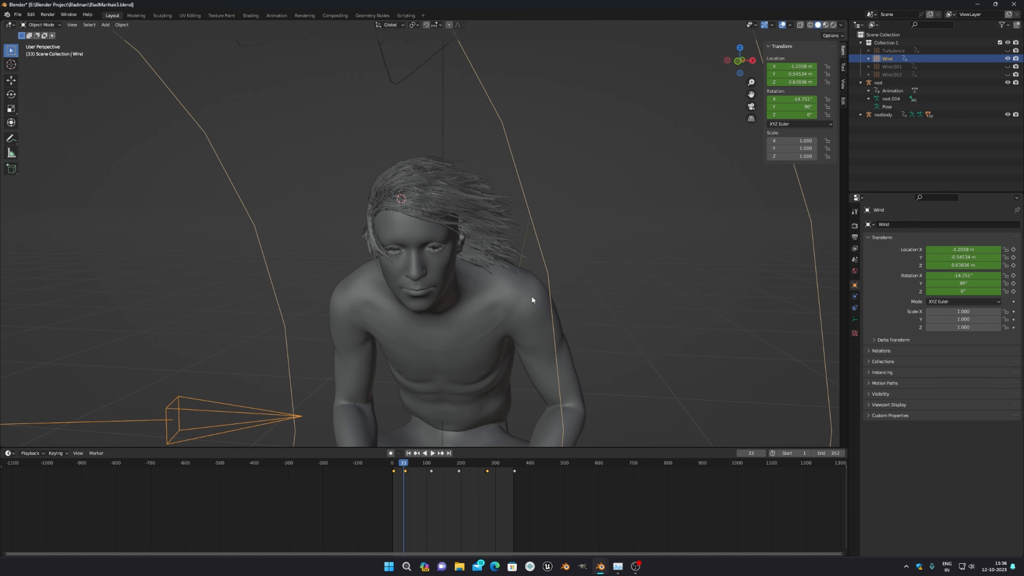
scroll(493, 234, up, 5)
scroll(492, 221, down, 8)
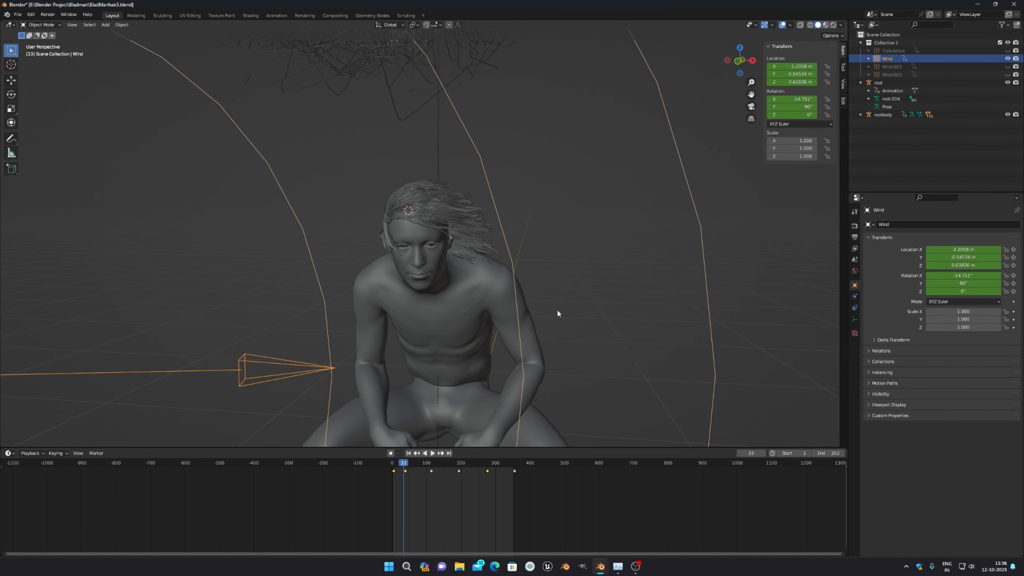
Show the Turbulence, Wind.001 and Wind.002 force fields in the viewport again.
click(1007, 51)
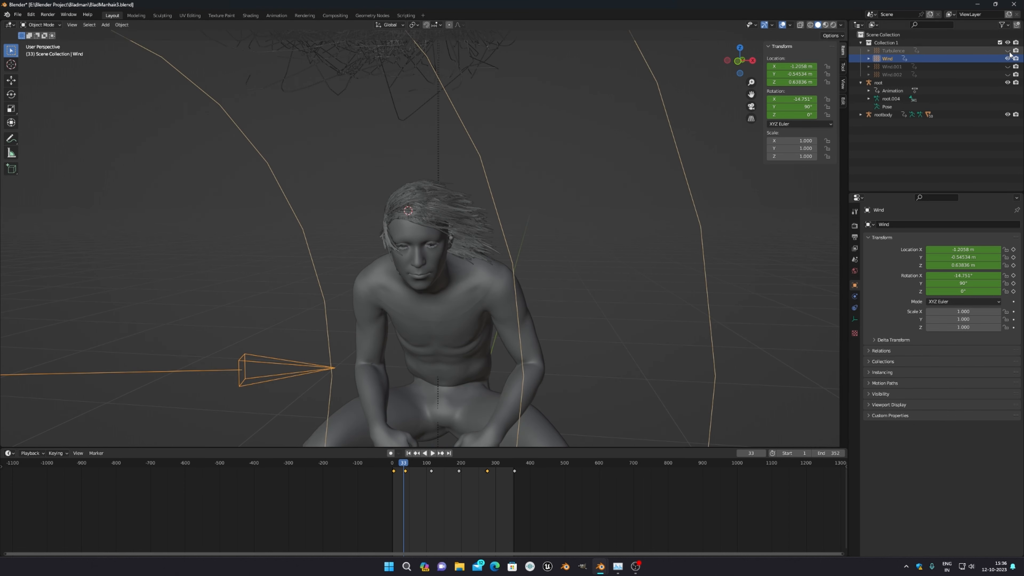
click(1007, 67)
click(1007, 74)
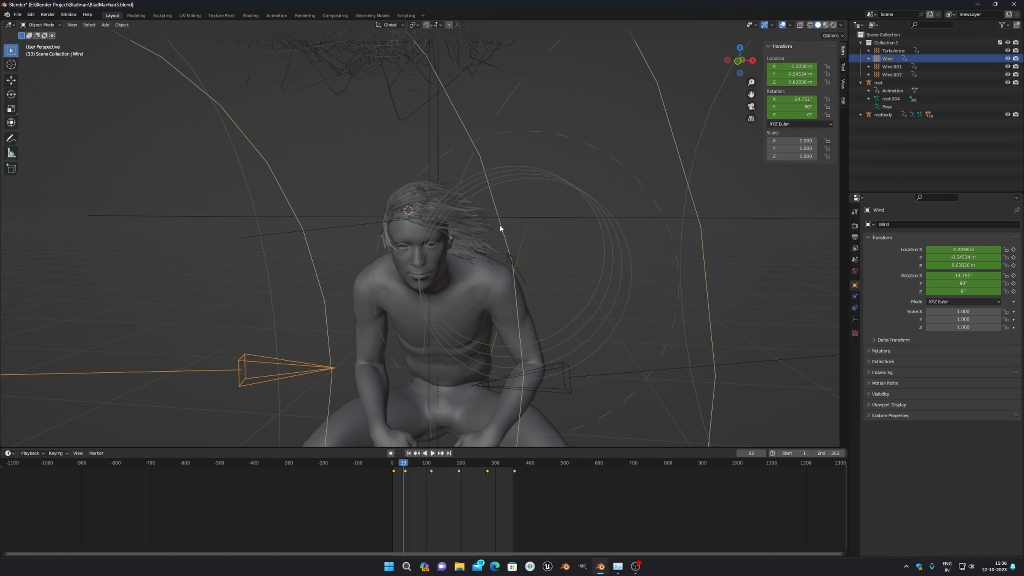
scroll(499, 224, down, 2)
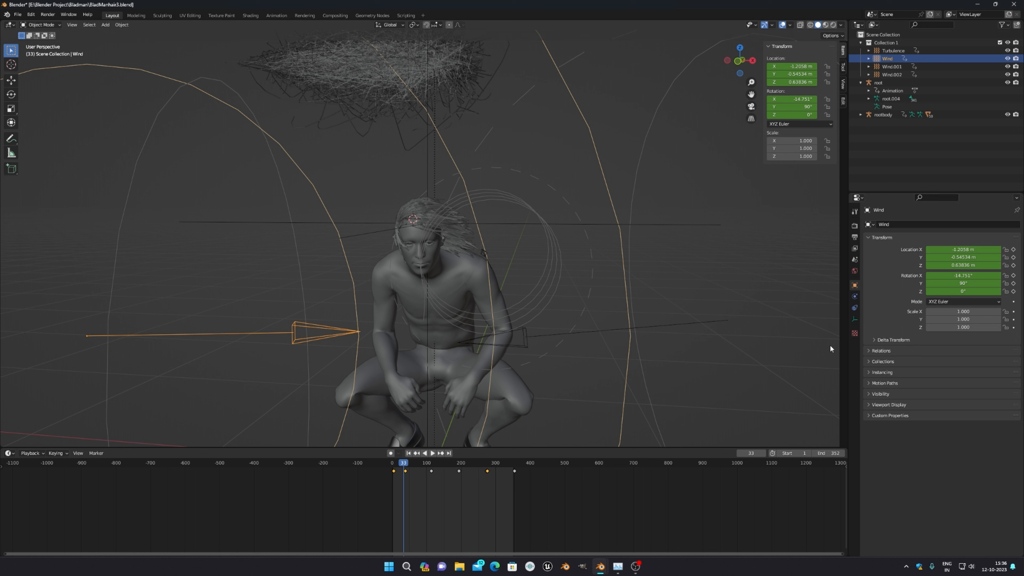
Reselect the head's hair mesh, go back through its particle settings to the field weights and collapse them.
scroll(934, 332, down, 7)
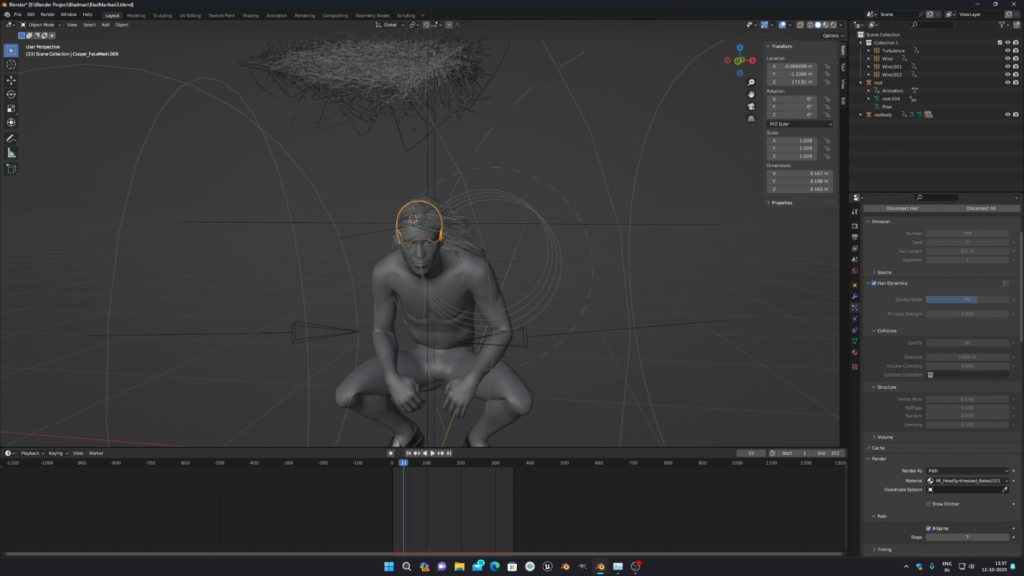
scroll(948, 355, down, 12)
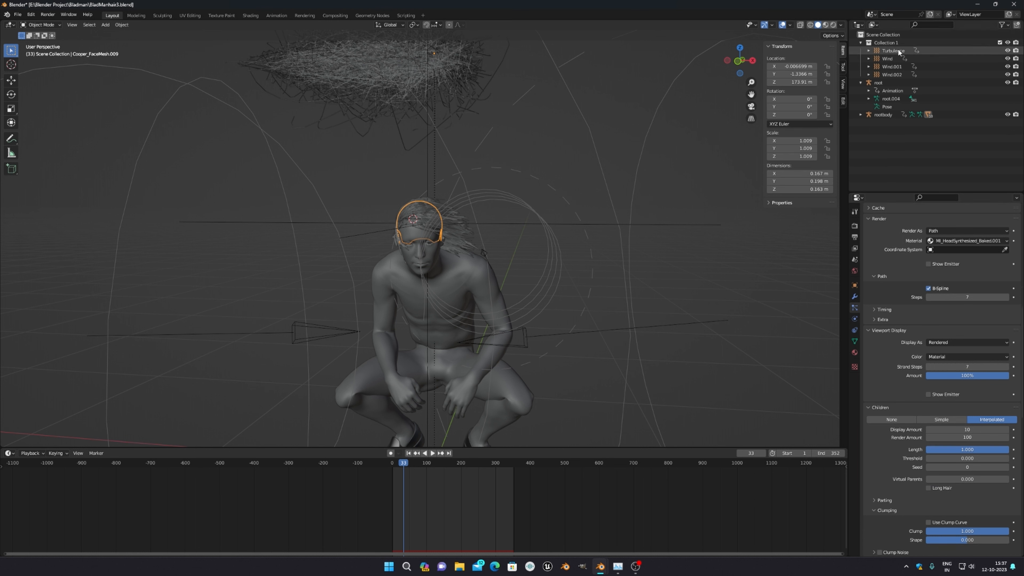
scroll(973, 438, down, 12)
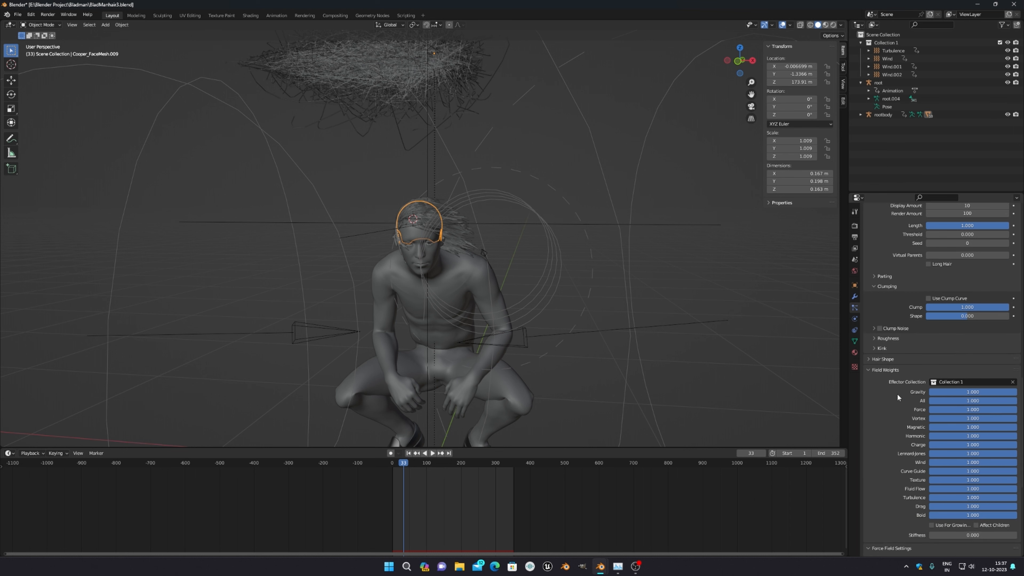
click(873, 371)
click(885, 371)
click(888, 368)
Review the hair particles' Type 1 Turbulence force field settings and collapse the Type 1 section.
scroll(920, 397, down, 3)
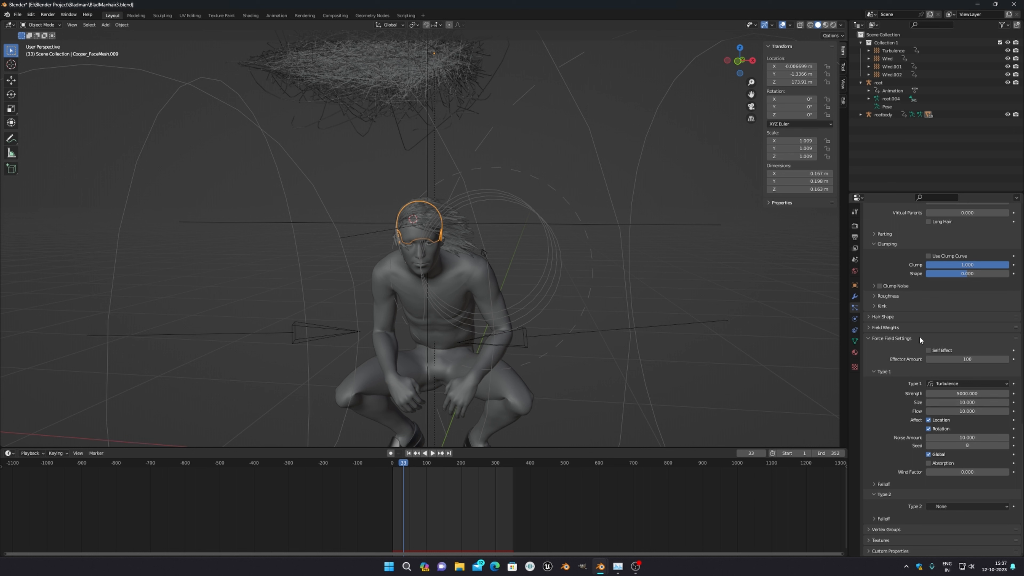
click(874, 370)
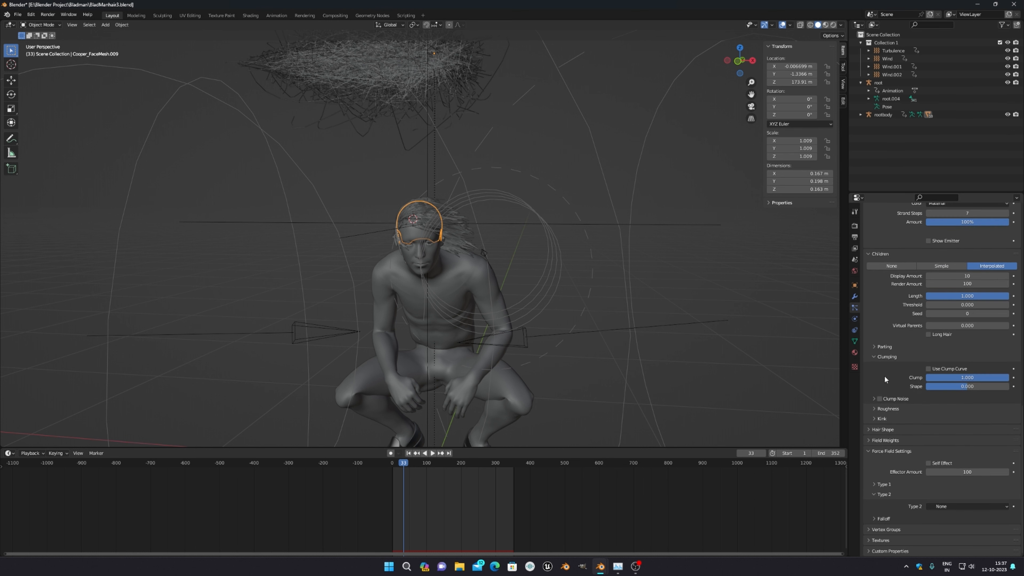
click(869, 483)
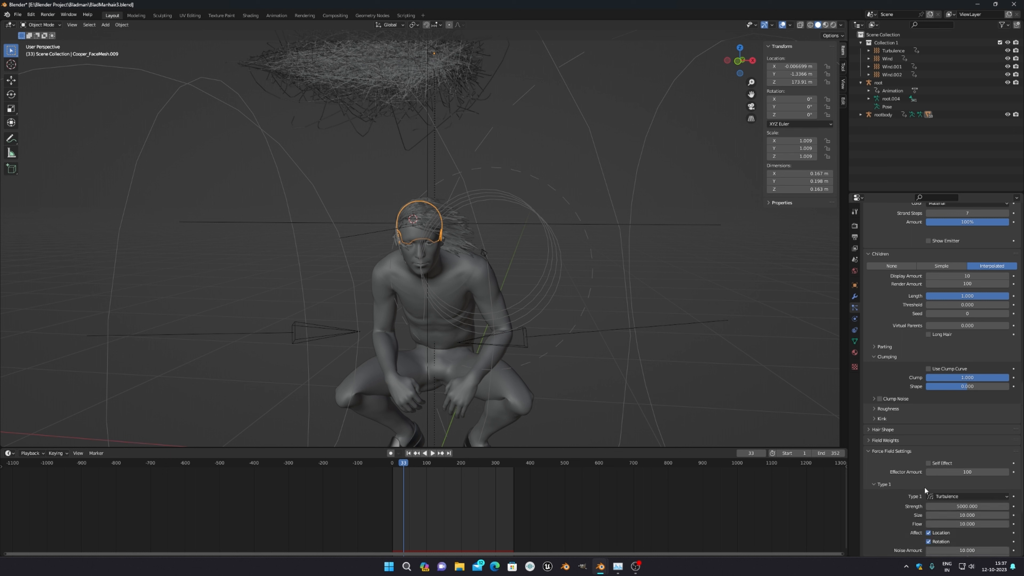
scroll(924, 486, down, 5)
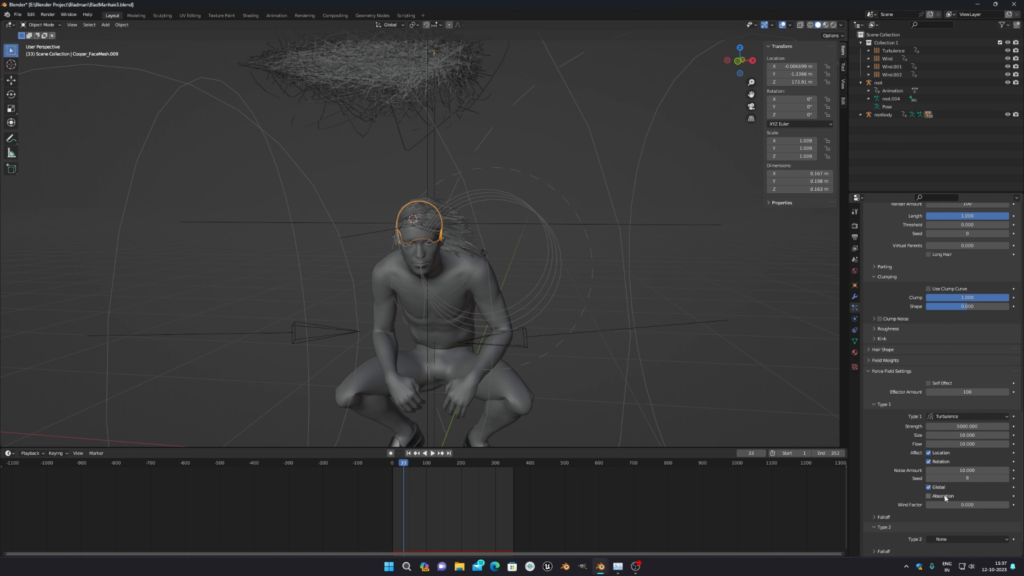
click(879, 406)
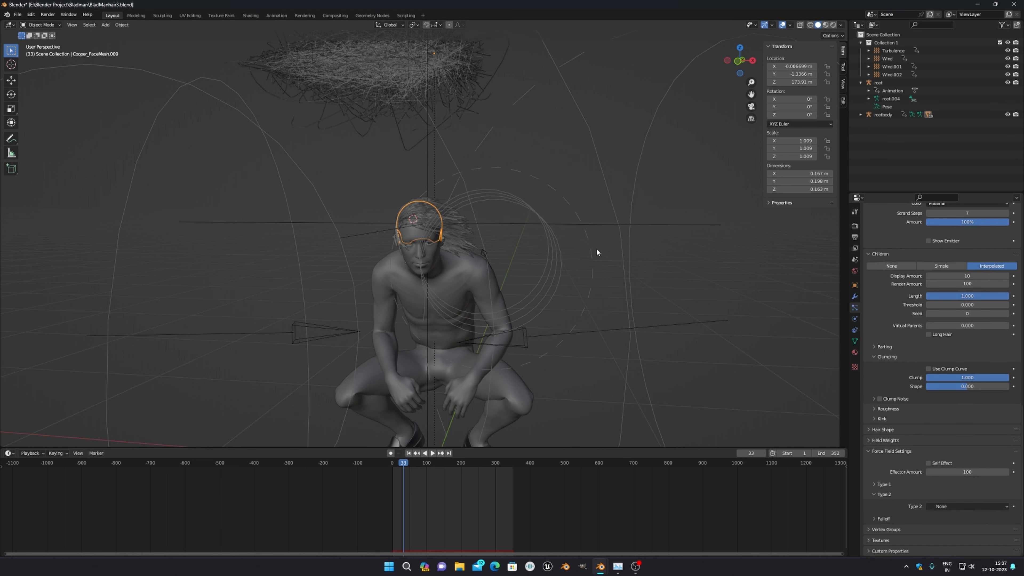
Select the Wind.002 and Turbulence force fields in turn to point out each one.
click(528, 211)
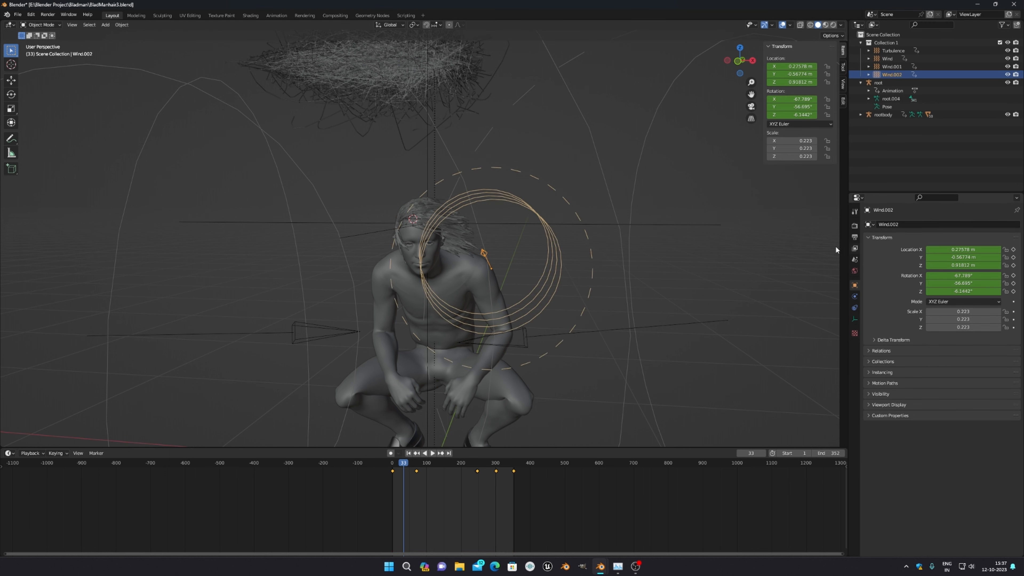
scroll(617, 229, down, 2)
middle_drag(617, 226, 622, 238)
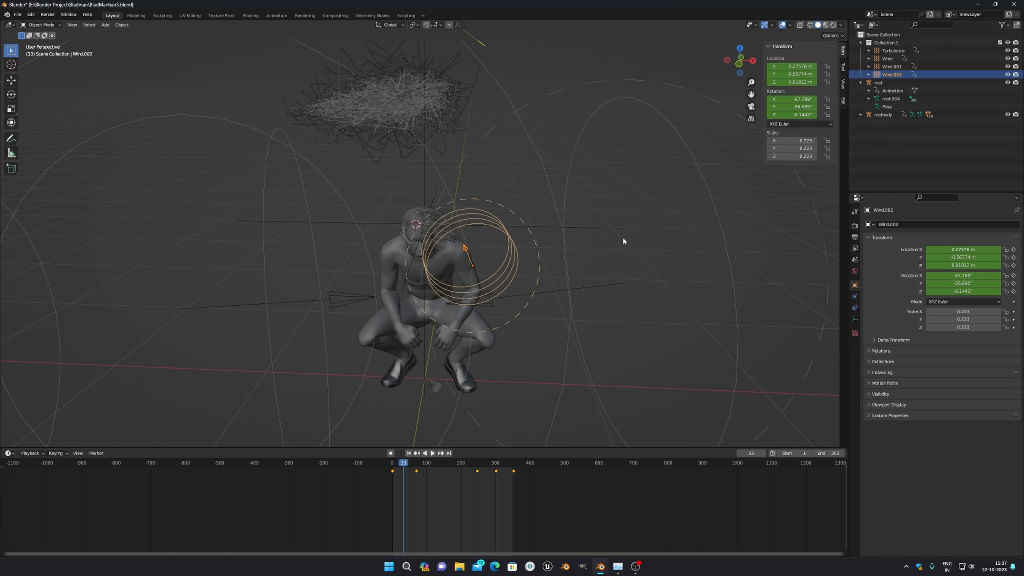
click(923, 51)
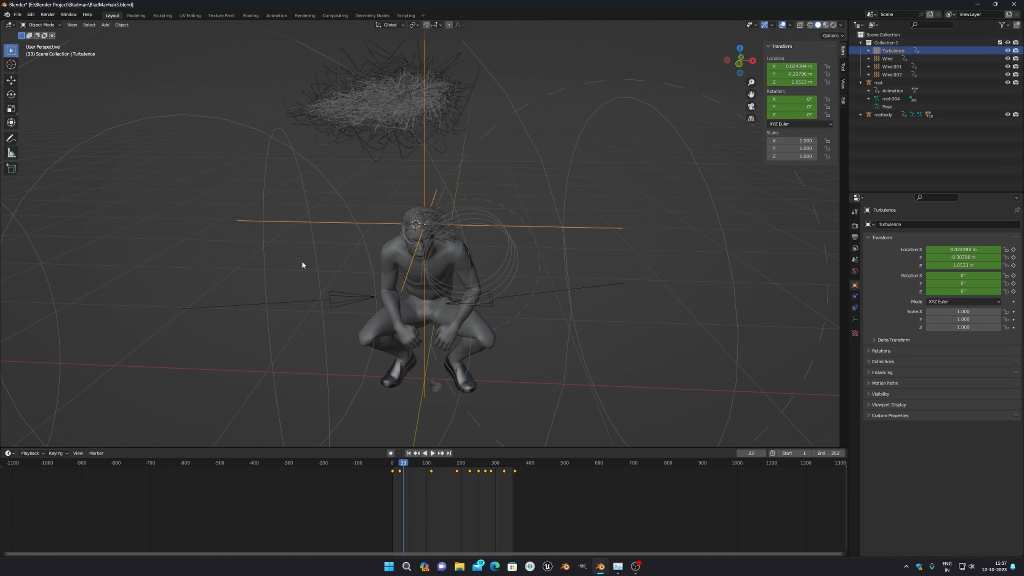
Select the Wind field and open its physics settings to review the force type, strength, flow and noise amount.
click(339, 297)
middle_drag(378, 310, 427, 309)
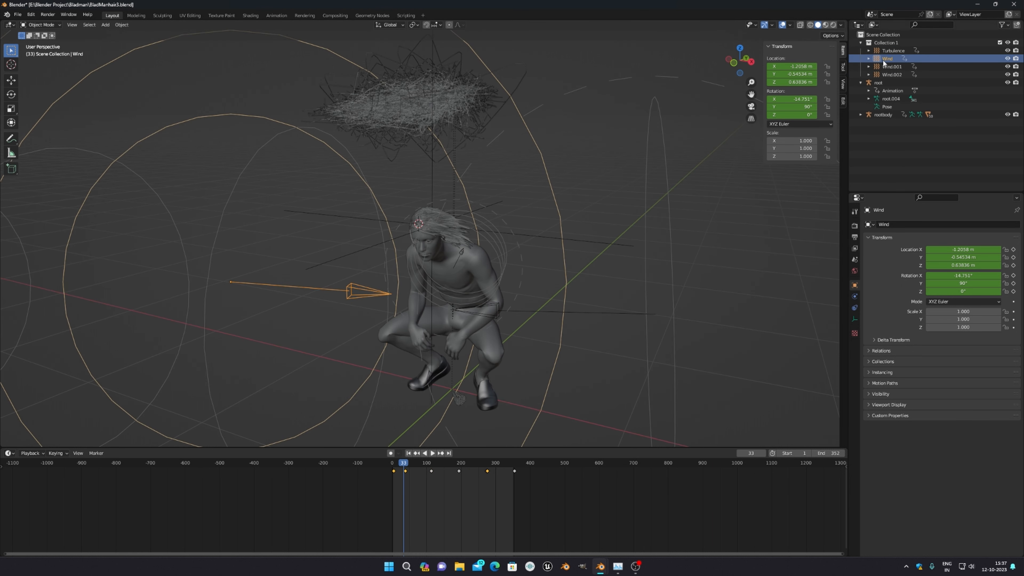
click(854, 296)
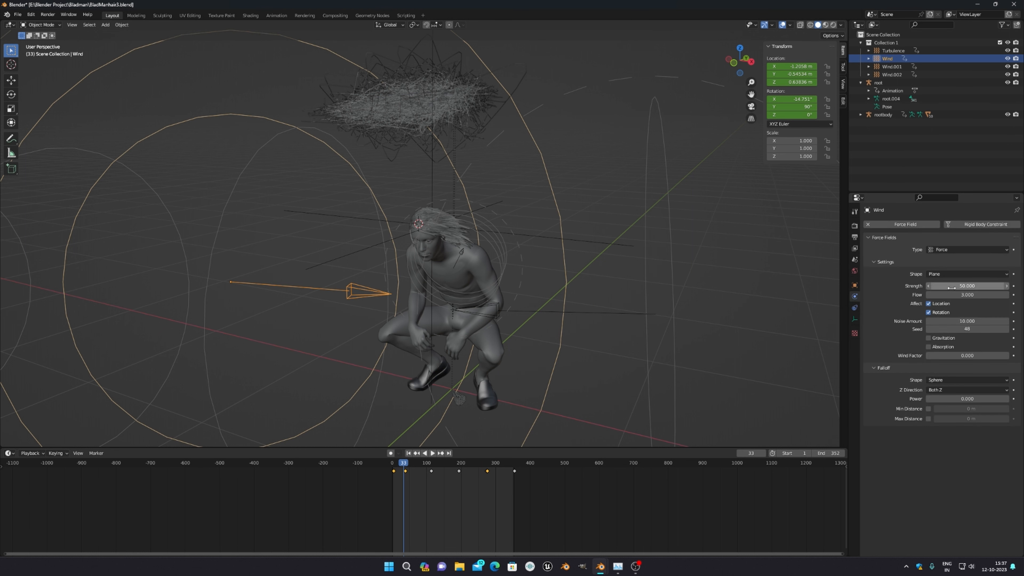
middle_drag(614, 301, 871, 299)
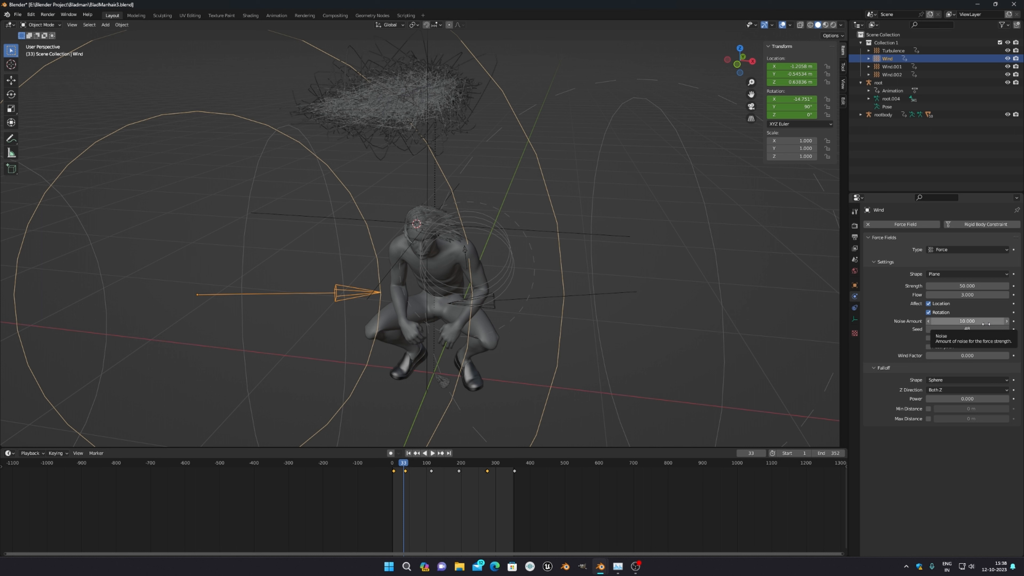
Examine the wind-blown hair close up from several angles and in relation to the Wind field's direction.
scroll(444, 259, up, 5)
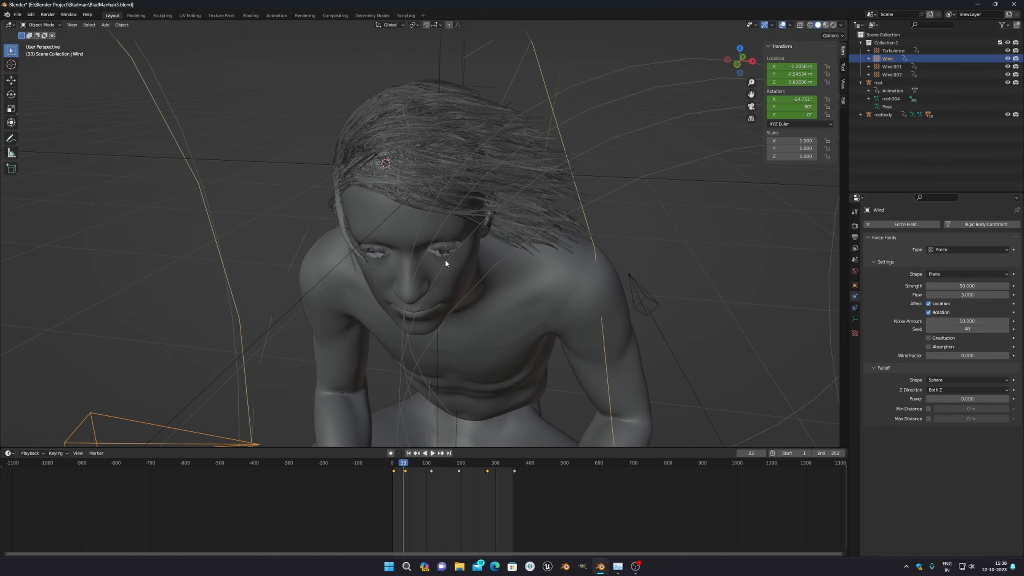
middle_drag(444, 259, 465, 227)
scroll(464, 227, up, 3)
scroll(456, 196, down, 3)
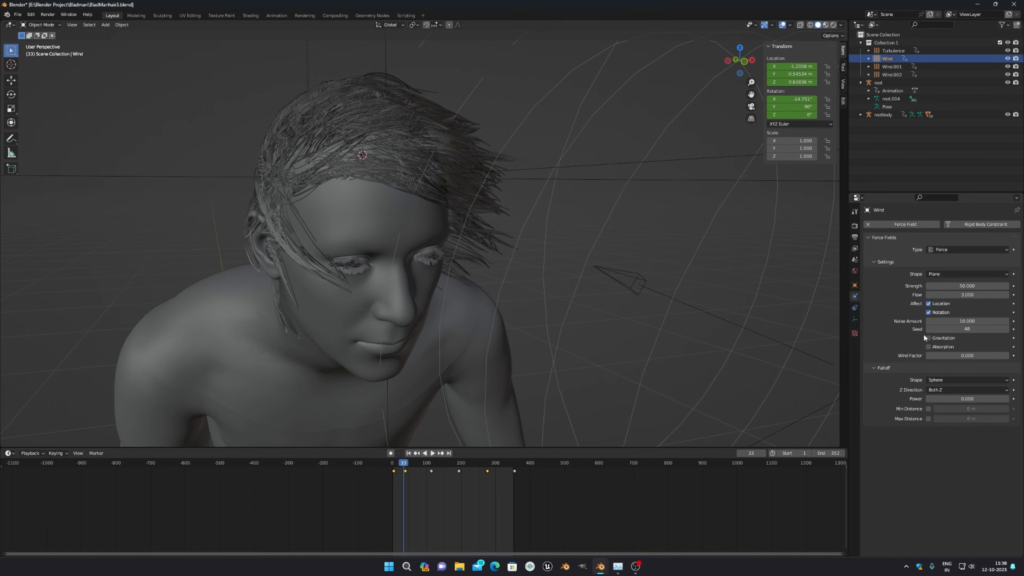
scroll(453, 259, down, 4)
middle_drag(453, 259, 388, 289)
scroll(495, 269, down, 3)
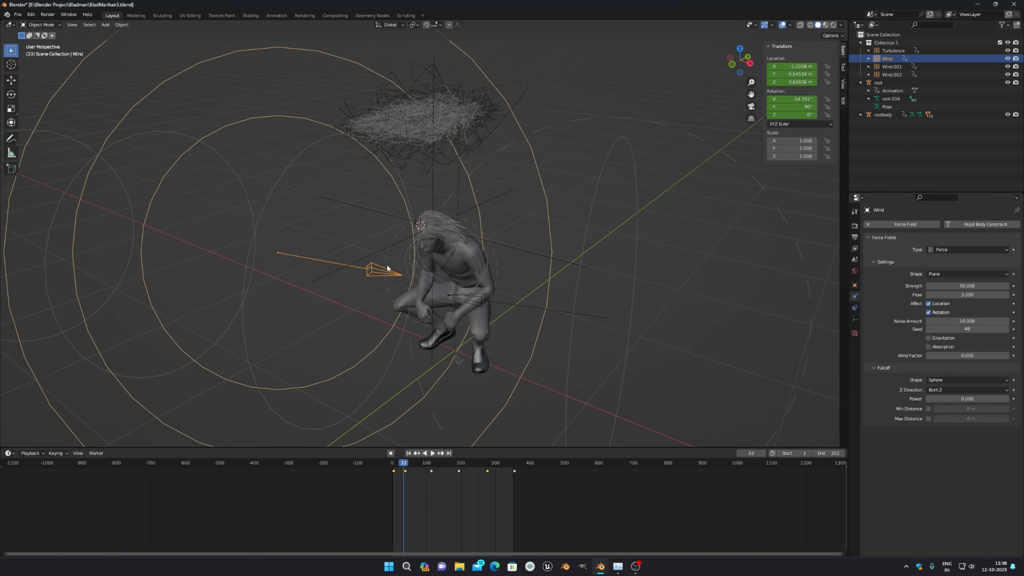
scroll(524, 242, up, 5)
middle_drag(503, 219, 548, 229)
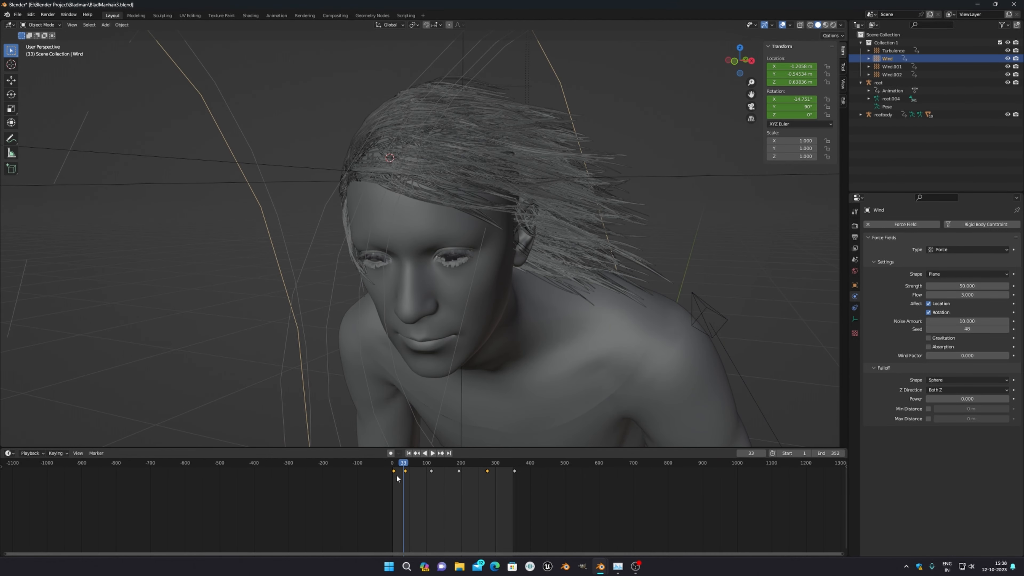
Play and scrub the animation through frames 131 and 66 to examine how the hair moves in the wind.
key(space)
key(Escape)
drag(407, 465, 437, 464)
key(space)
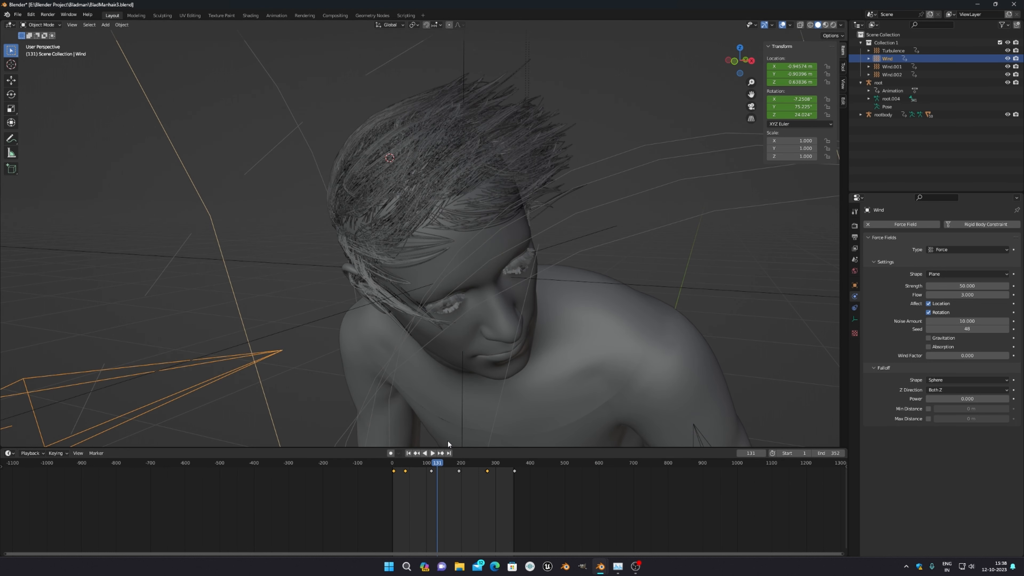
drag(423, 464, 415, 463)
key(space)
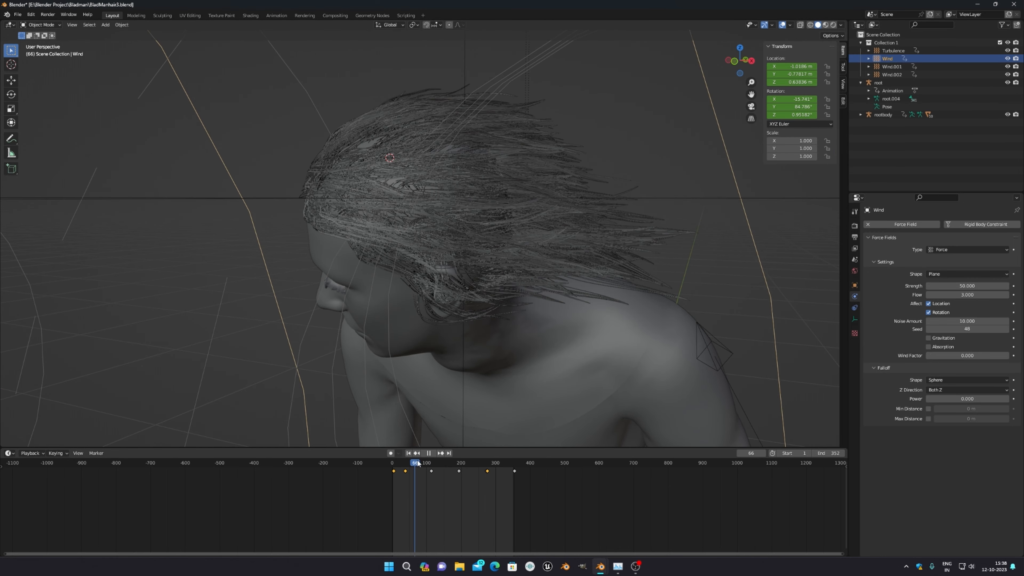
key(space)
middle_drag(503, 343, 611, 290)
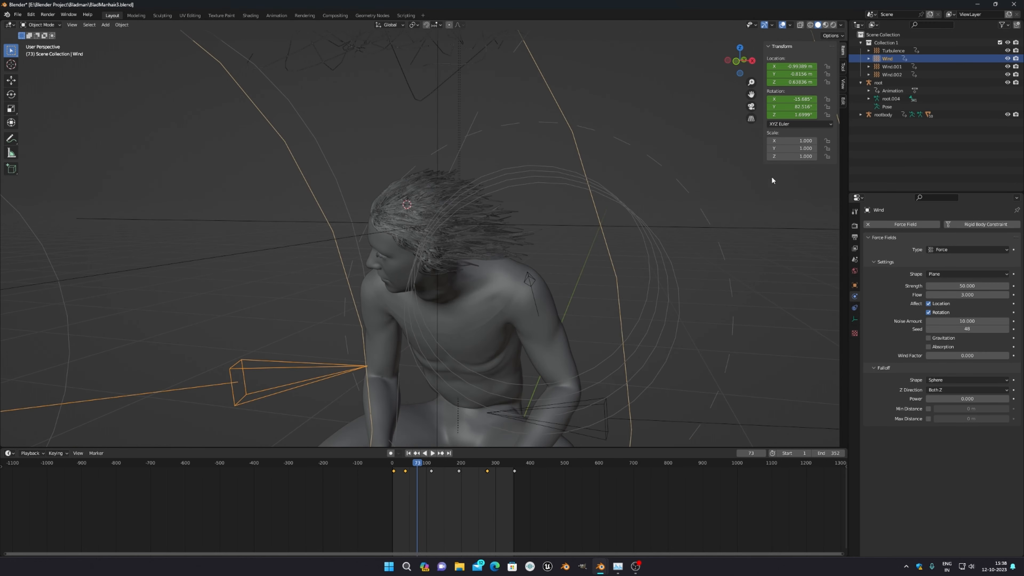
Select the Turbulence force field and return the animation to frame 3 to view its placement around the head.
click(892, 50)
middle_drag(629, 246, 433, 233)
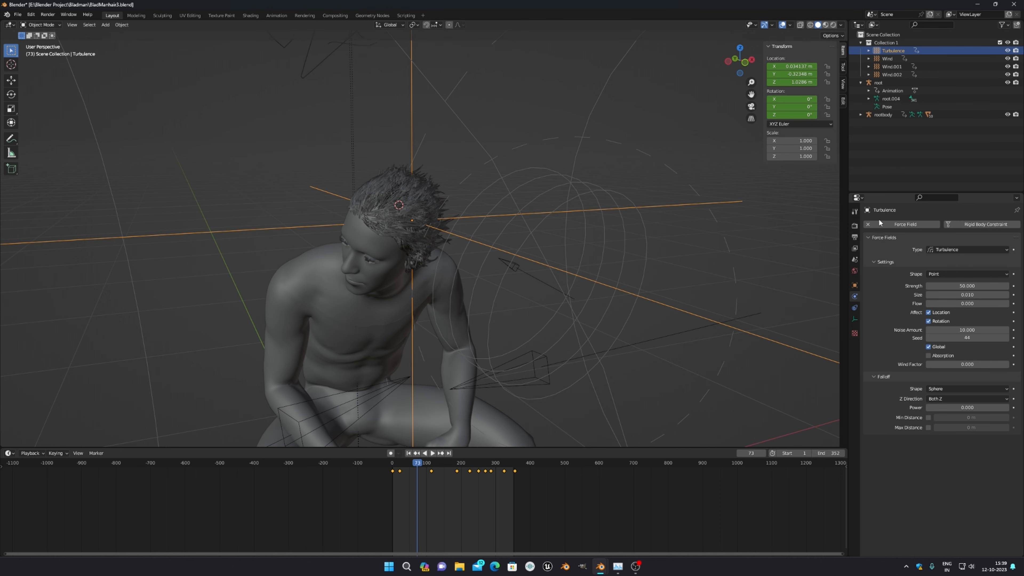
middle_drag(419, 193, 410, 241)
drag(418, 475, 393, 472)
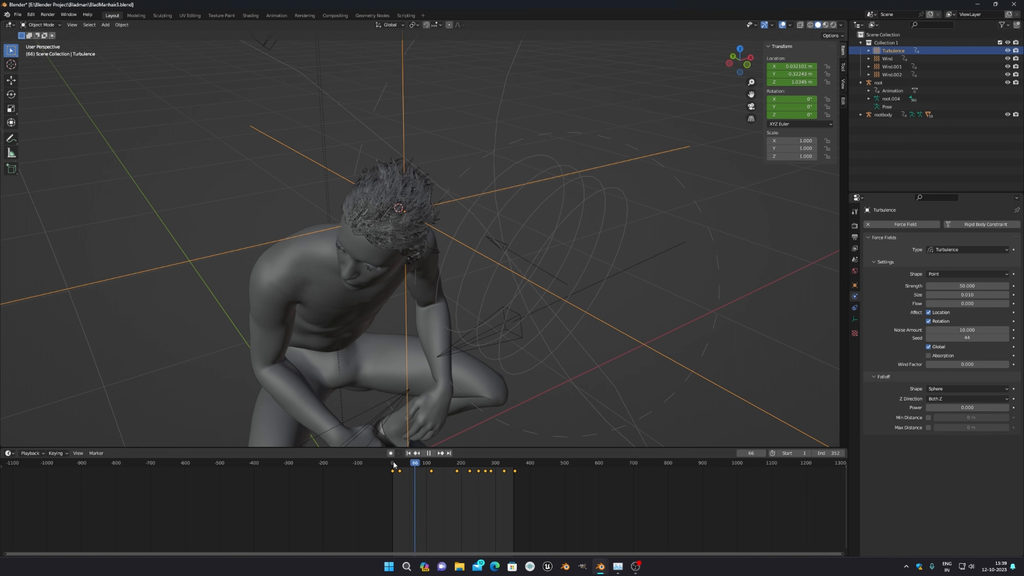
middle_drag(423, 262, 422, 209)
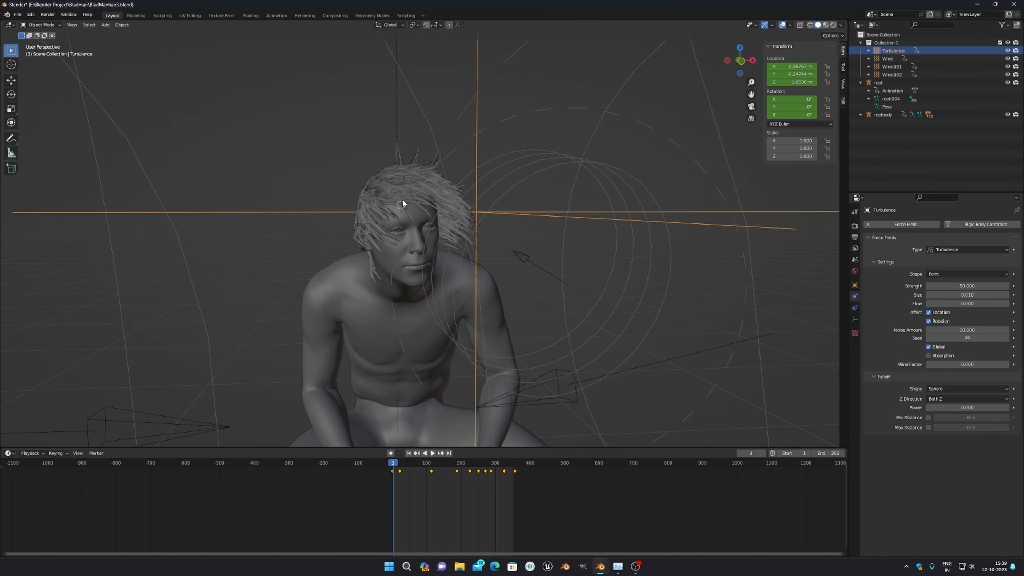
Play the animation and scrub it to frame 24 to examine the hair motion close up and beside the force fields.
scroll(479, 207, up, 4)
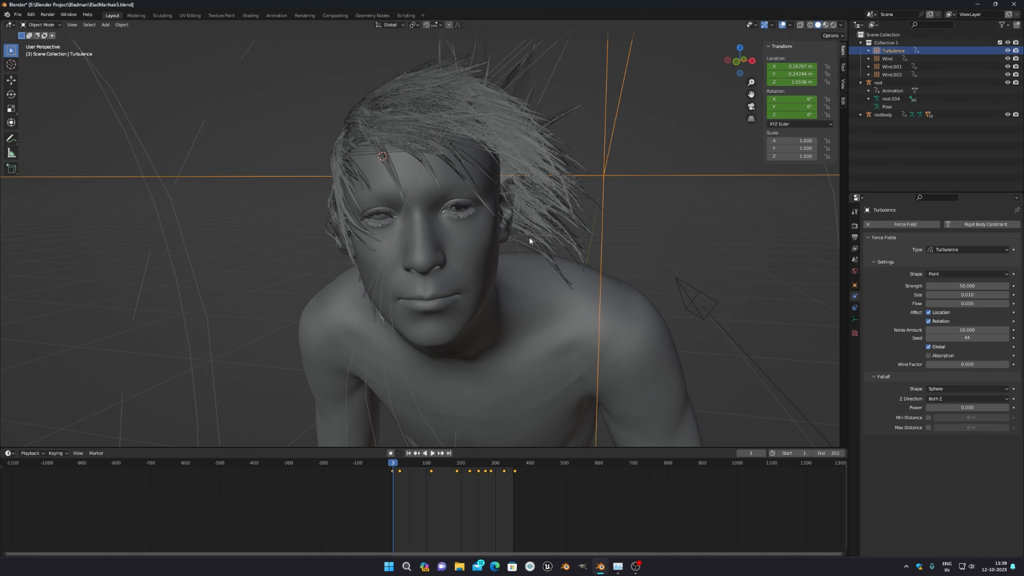
key(space)
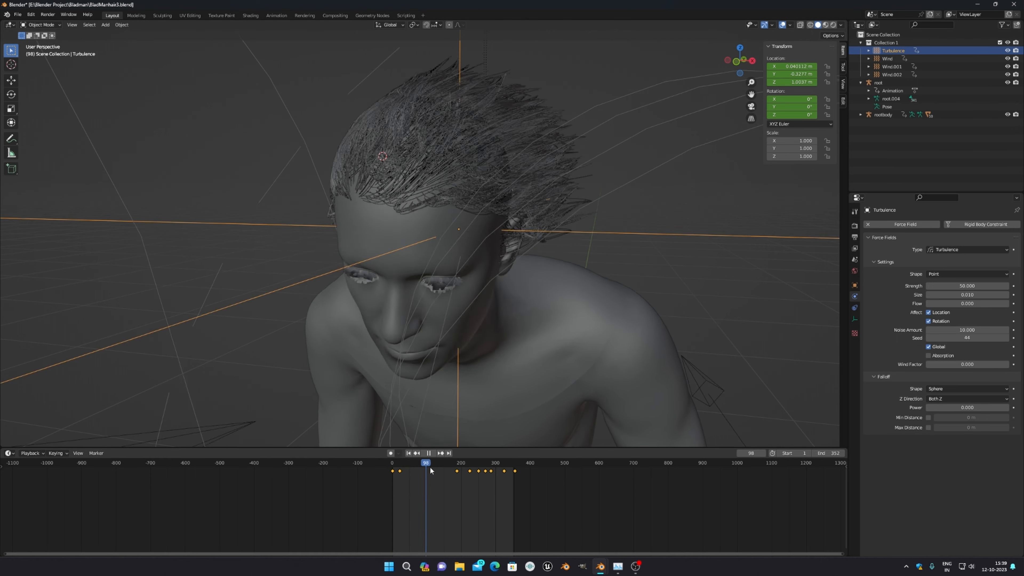
mouse_move(406, 468)
mouse_down()
mouse_move(506, 463)
mouse_move(402, 464)
mouse_up()
scroll(477, 303, down, 3)
scroll(500, 323, down, 3)
scroll(506, 378, down, 2)
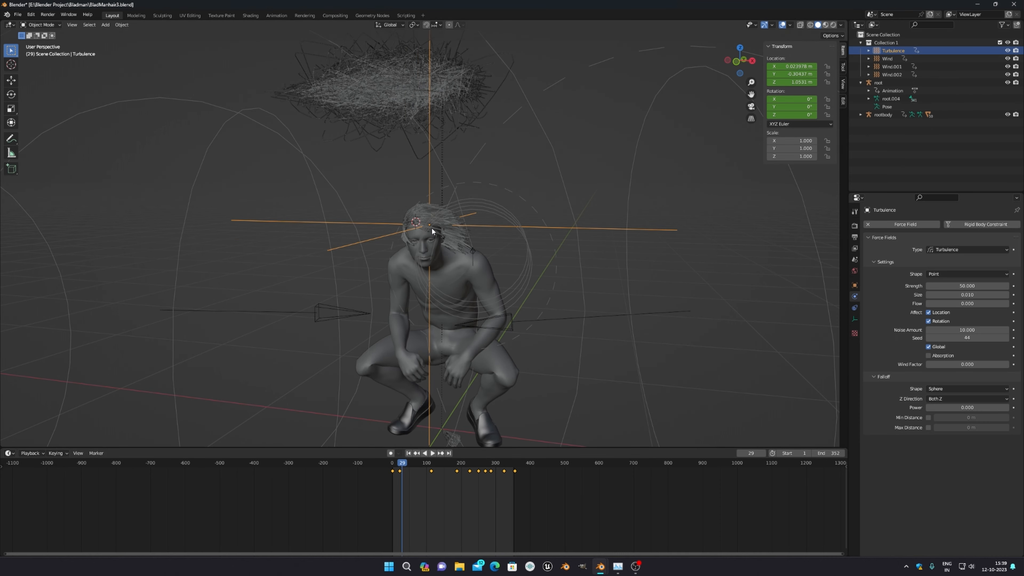
scroll(431, 227, up, 8)
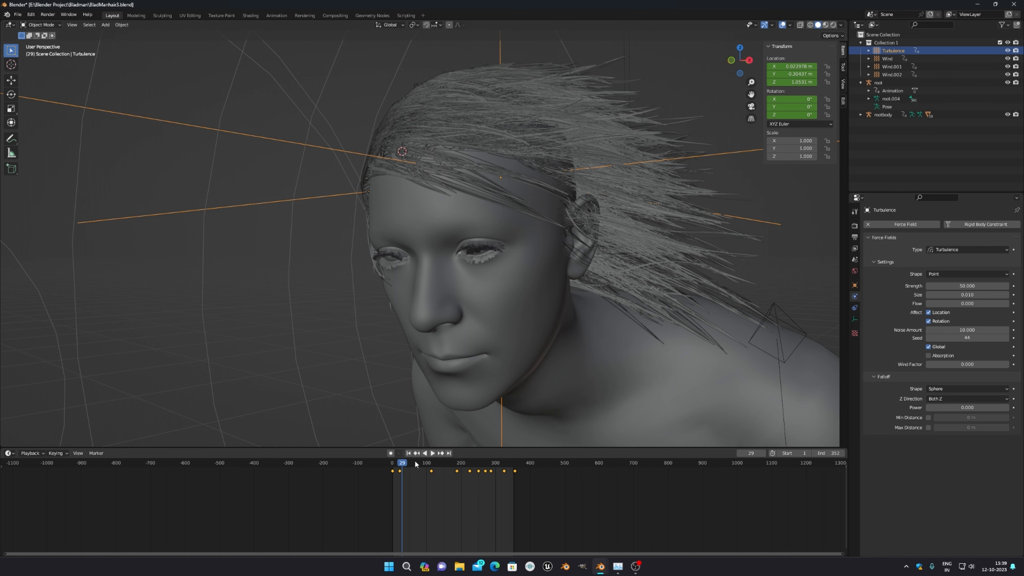
drag(415, 463, 400, 464)
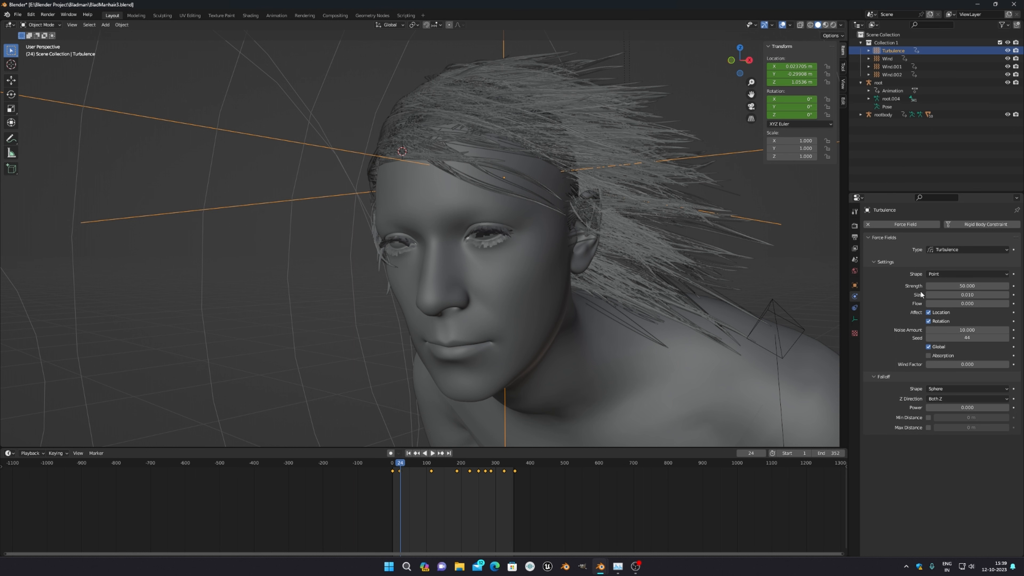
Select the Wind force field and the Turbulence force field in turn to compare their settings.
scroll(282, 302, down, 10)
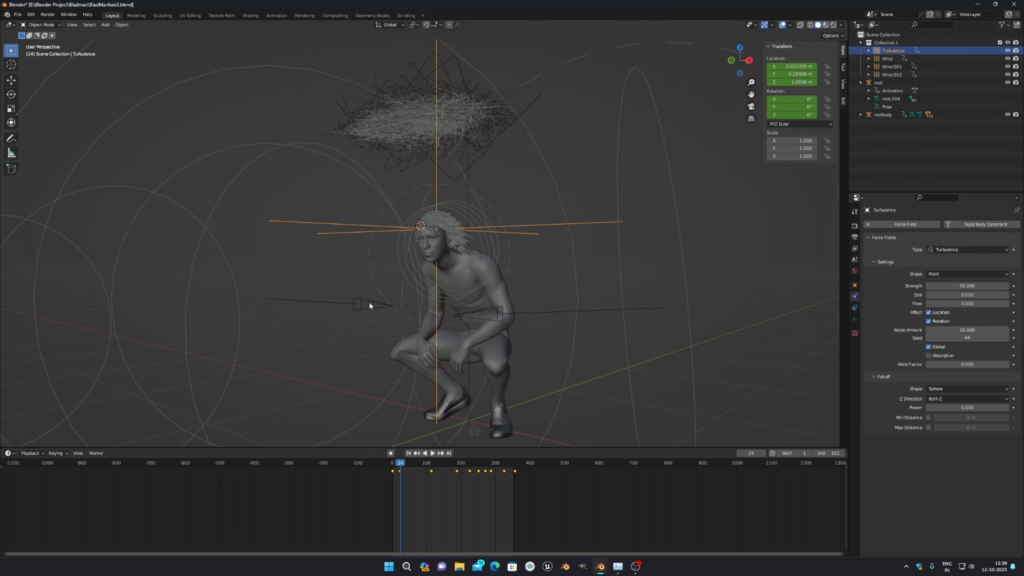
click(369, 303)
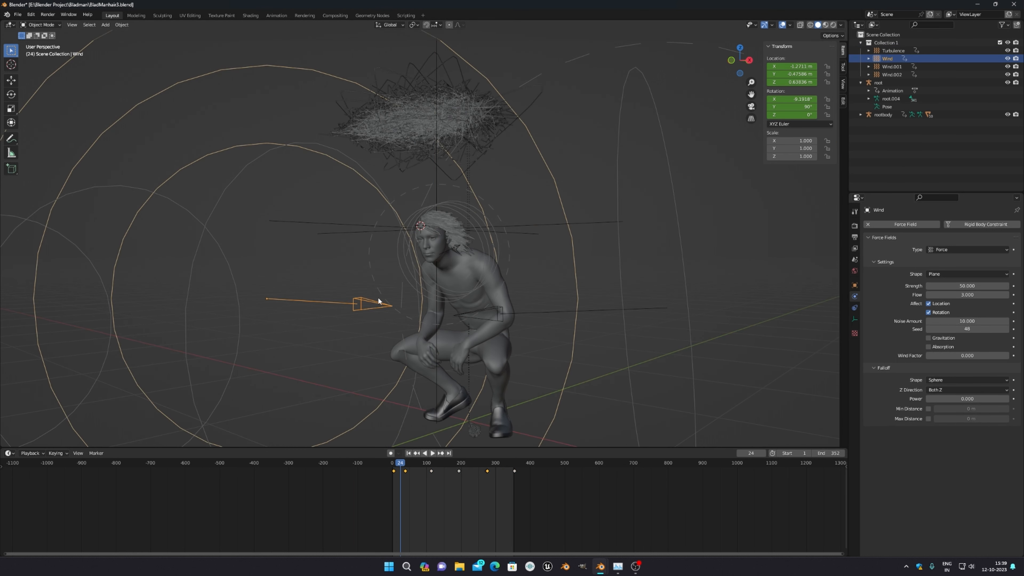
click(484, 228)
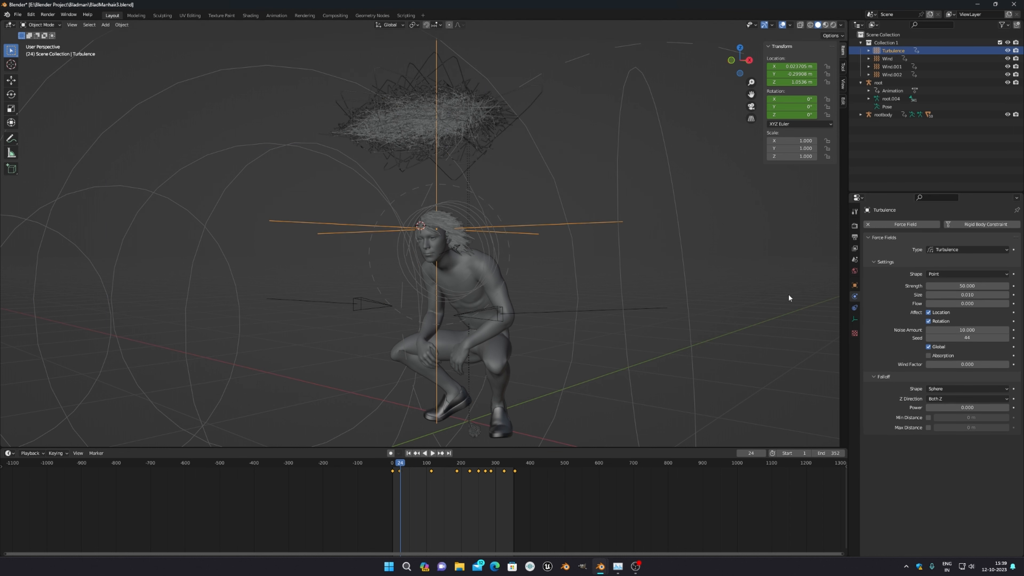
Review the Turbulence field's strength and size, examining the hair strands close up from several angles.
scroll(520, 205, up, 5)
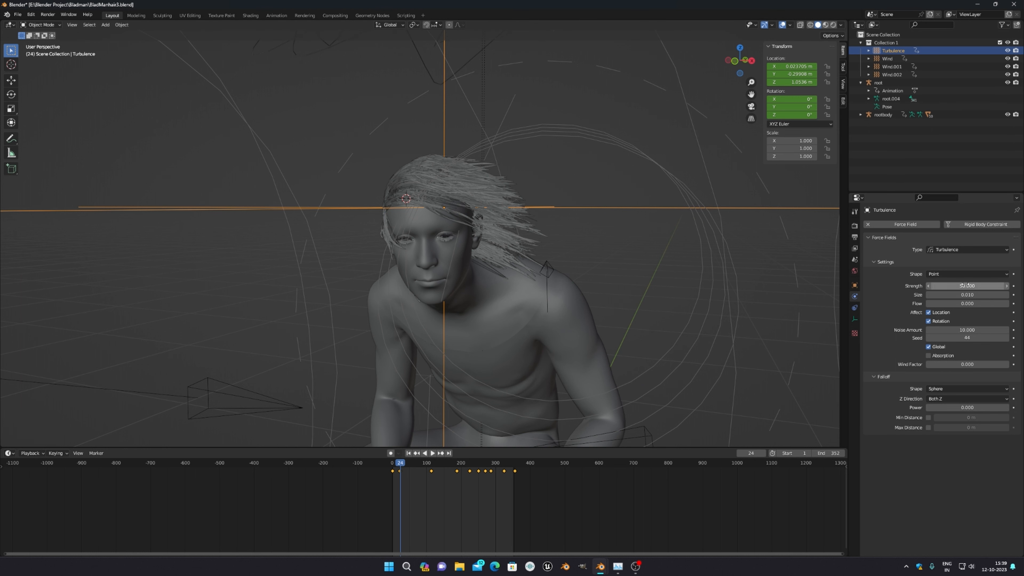
middle_drag(479, 222, 497, 222)
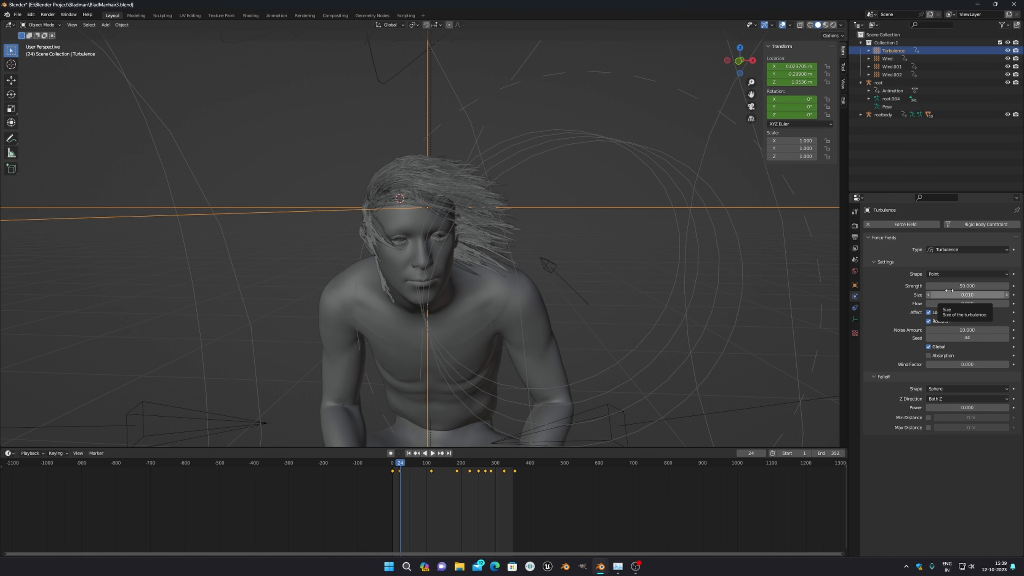
scroll(486, 210, up, 4)
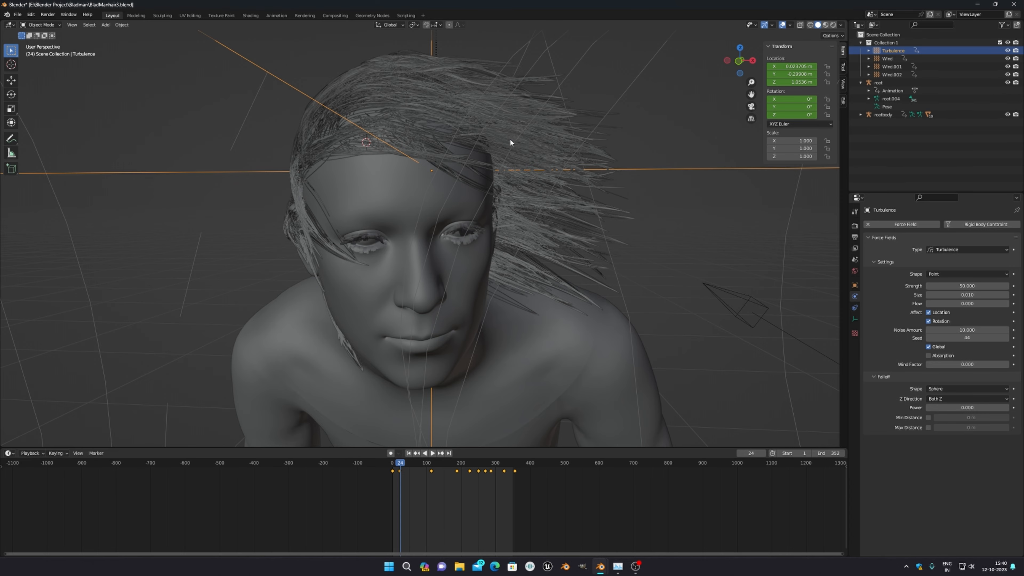
middle_drag(571, 218, 520, 203)
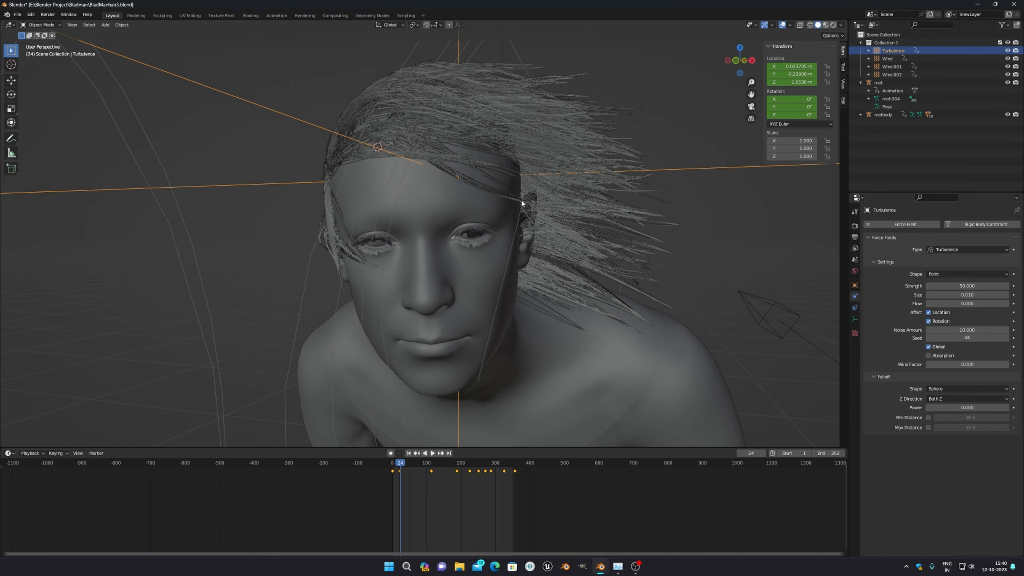
scroll(523, 201, up, 5)
middle_drag(588, 206, 652, 188)
scroll(652, 188, down, 5)
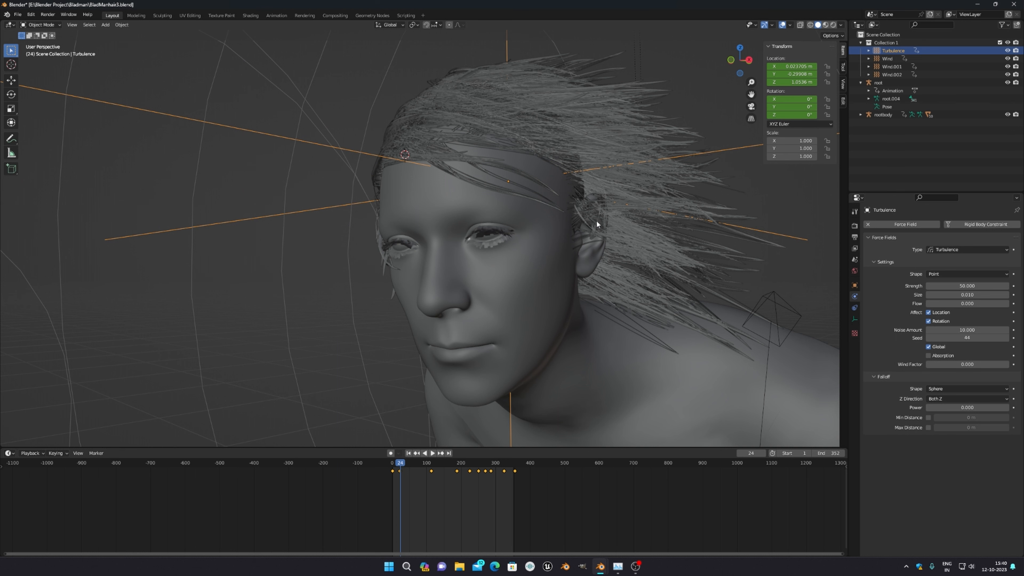
middle_drag(648, 181, 663, 194)
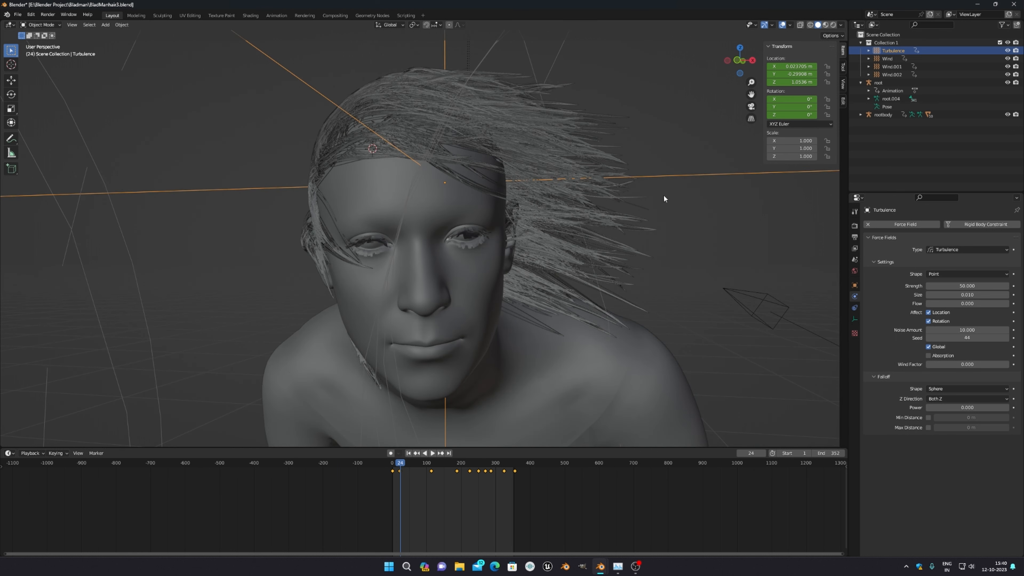
scroll(640, 224, up, 4)
scroll(640, 225, down, 3)
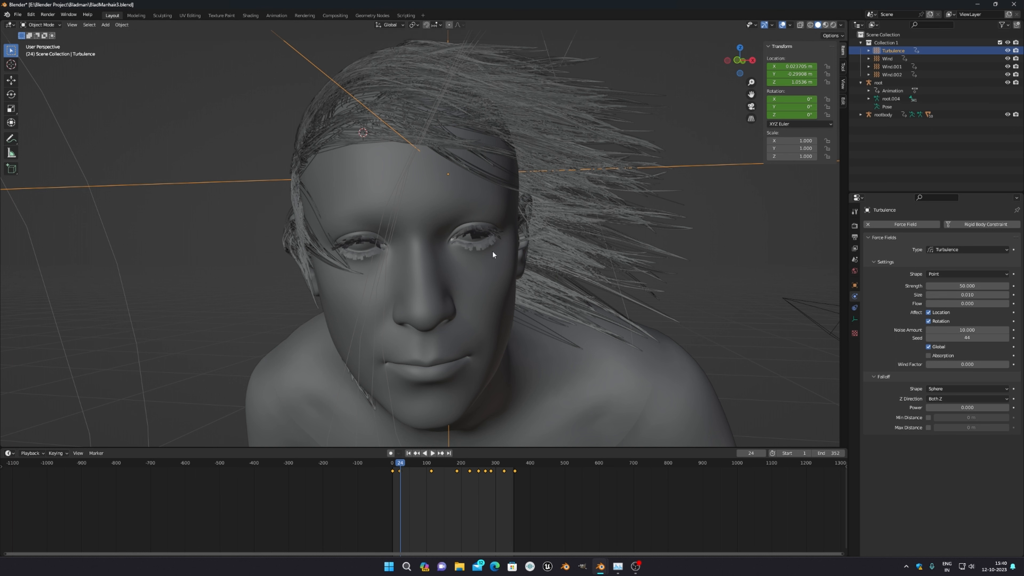
Review the Turbulence field's noise amount in relation to the spread of the wind-blown hair.
middle_drag(587, 250, 574, 254)
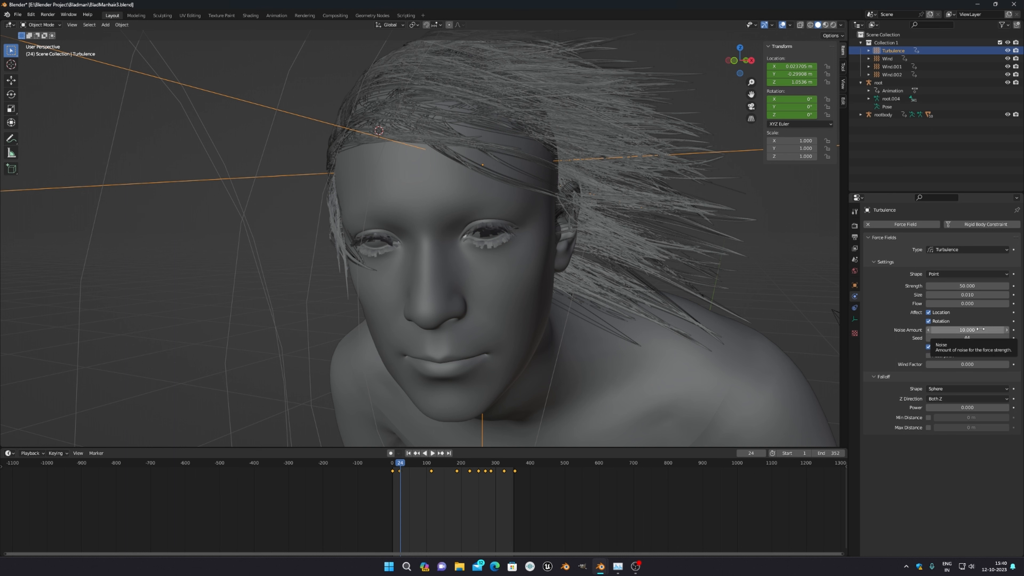
scroll(471, 318, down, 4)
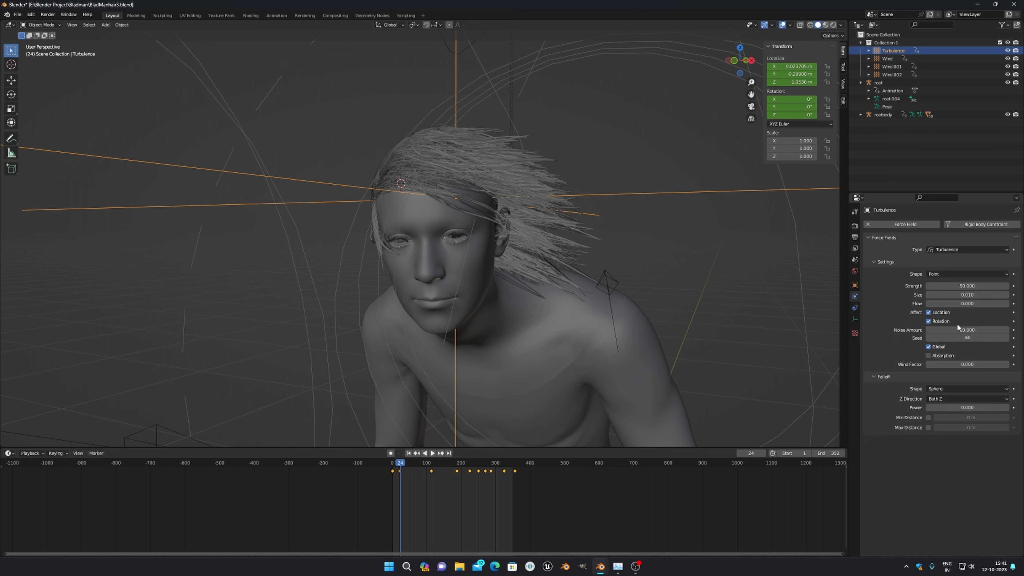
scroll(553, 264, down, 3)
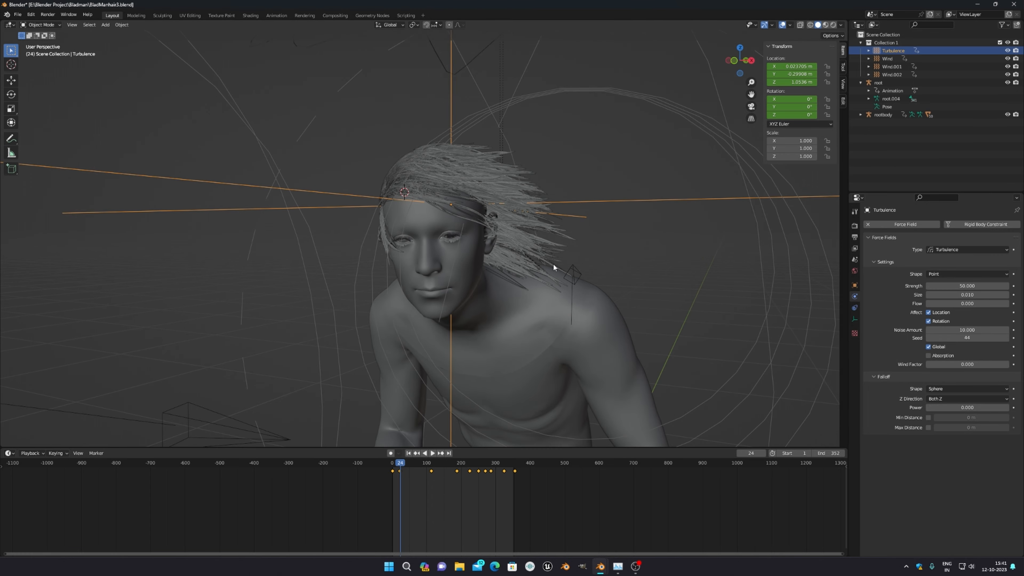
middle_drag(555, 263, 527, 309)
scroll(574, 264, up, 4)
scroll(612, 269, down, 3)
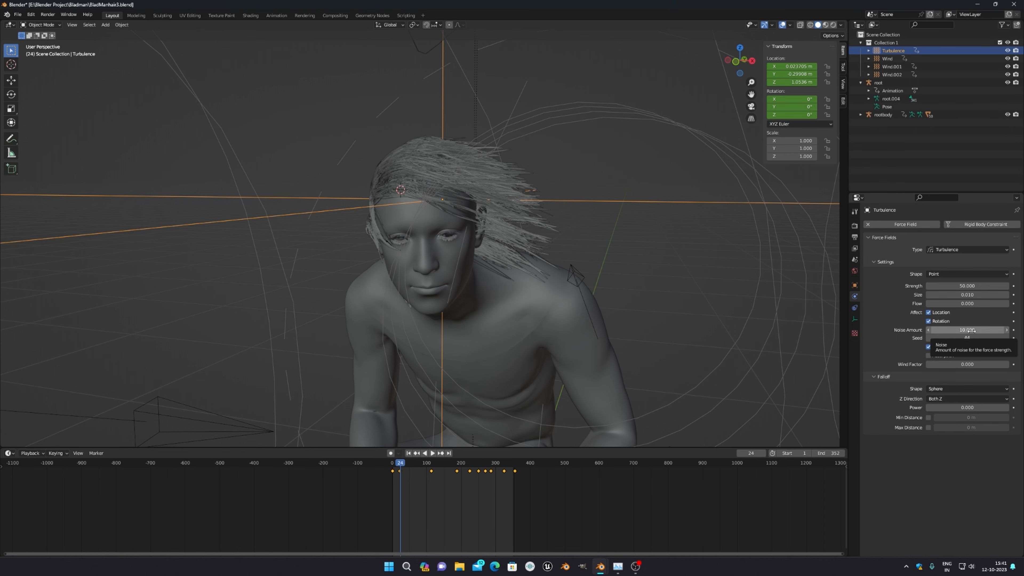
Select the character's body mesh and the scalp mesh in turn and inspect the scalp mesh from several angles.
middle_drag(569, 318, 447, 263)
click(408, 205)
middle_drag(408, 205, 439, 205)
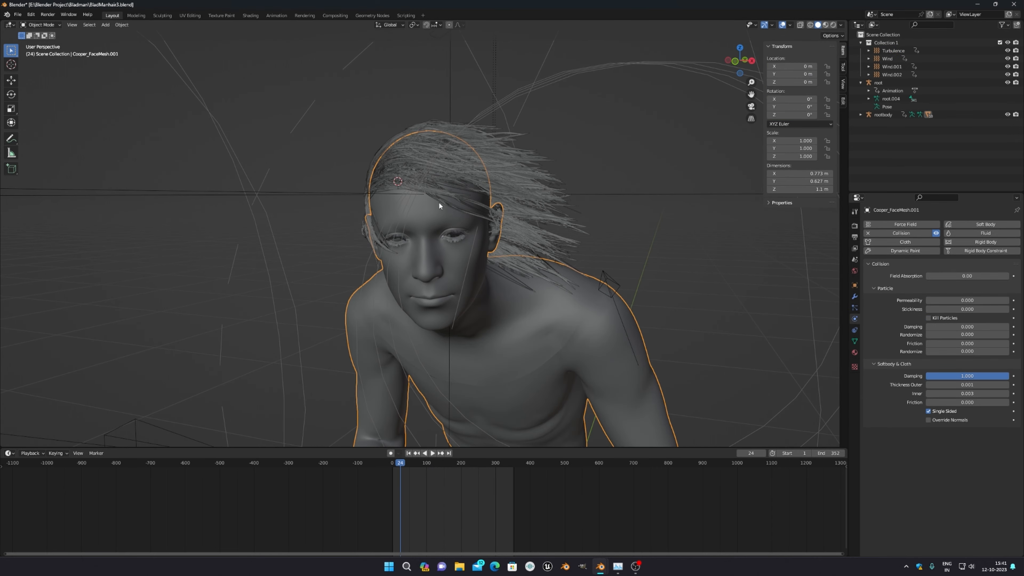
click(498, 178)
scroll(499, 178, up, 5)
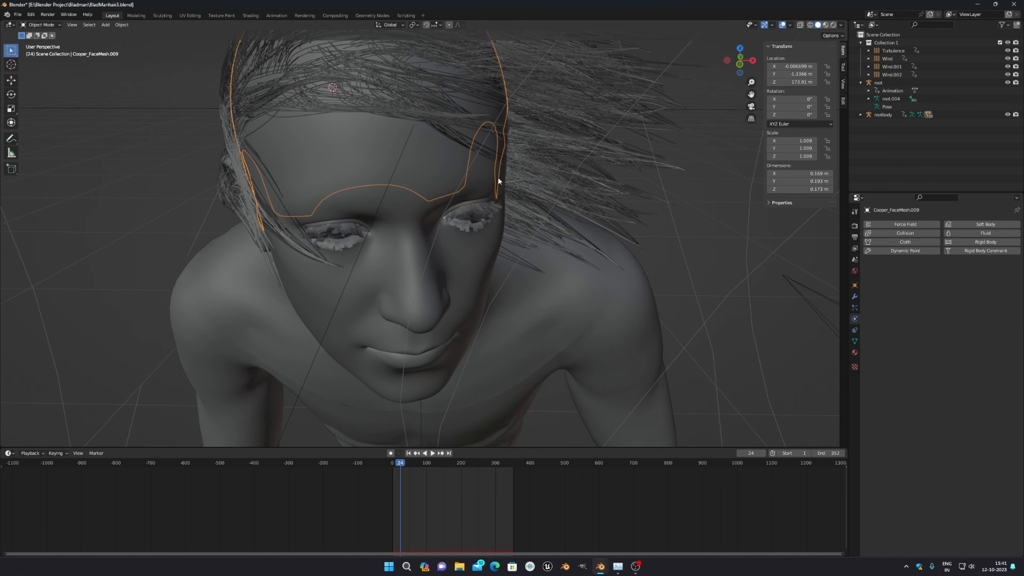
middle_drag(374, 140, 342, 137)
scroll(379, 148, down, 5)
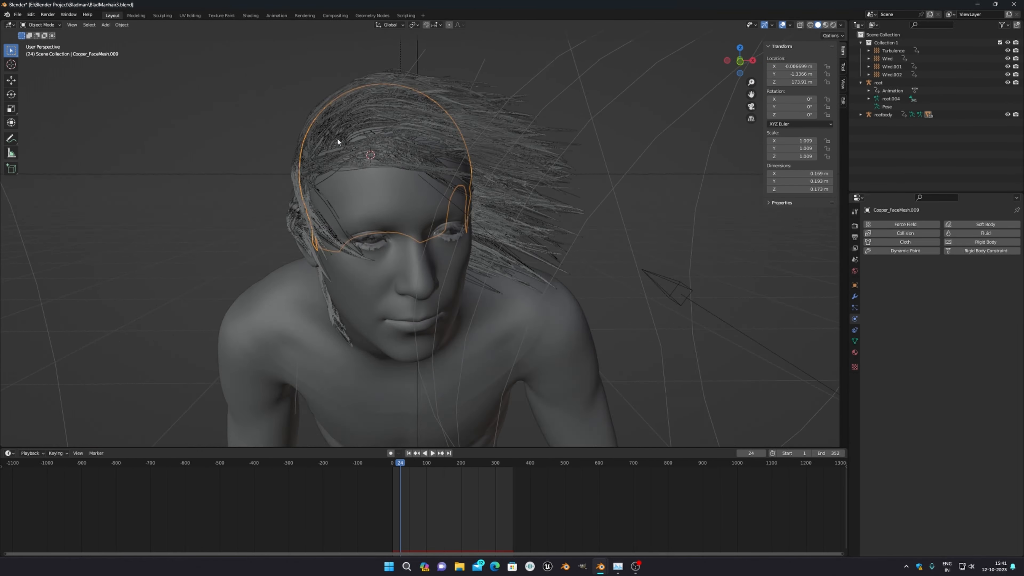
middle_drag(337, 138, 379, 123)
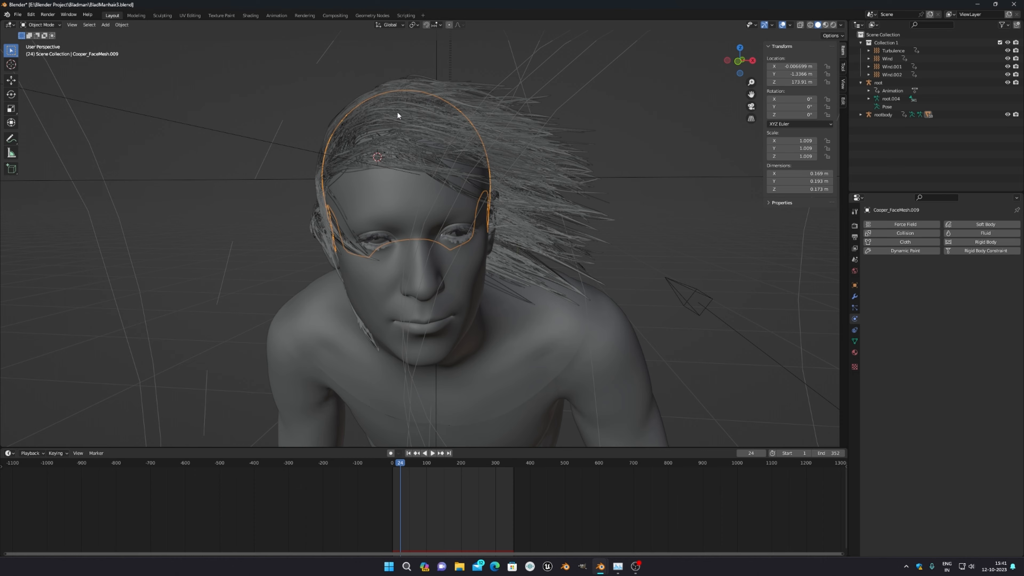
middle_drag(385, 134, 421, 186)
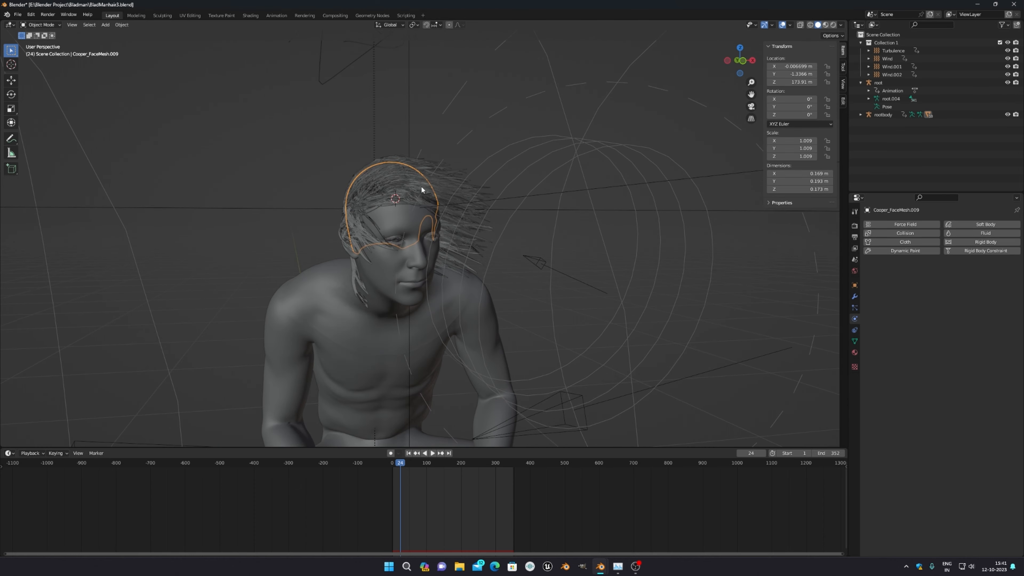
View the Set Origin options for the scalp mesh, including Origin to Geometry, leave them unapplied and deselect the mesh.
scroll(376, 188, up, 5)
scroll(350, 165, down, 2)
mouse_move(350, 166)
middle_down()
mouse_move(390, 170)
mouse_move(359, 149)
mouse_move(396, 170)
mouse_move(332, 169)
middle_up()
scroll(332, 169, up, 2)
right_click(379, 110)
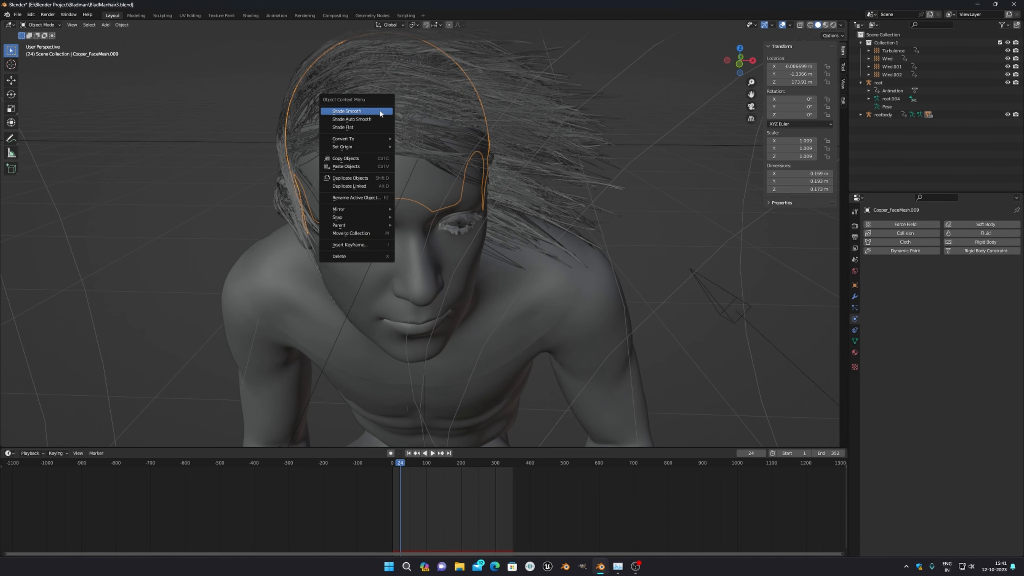
mouse_move(364, 137)
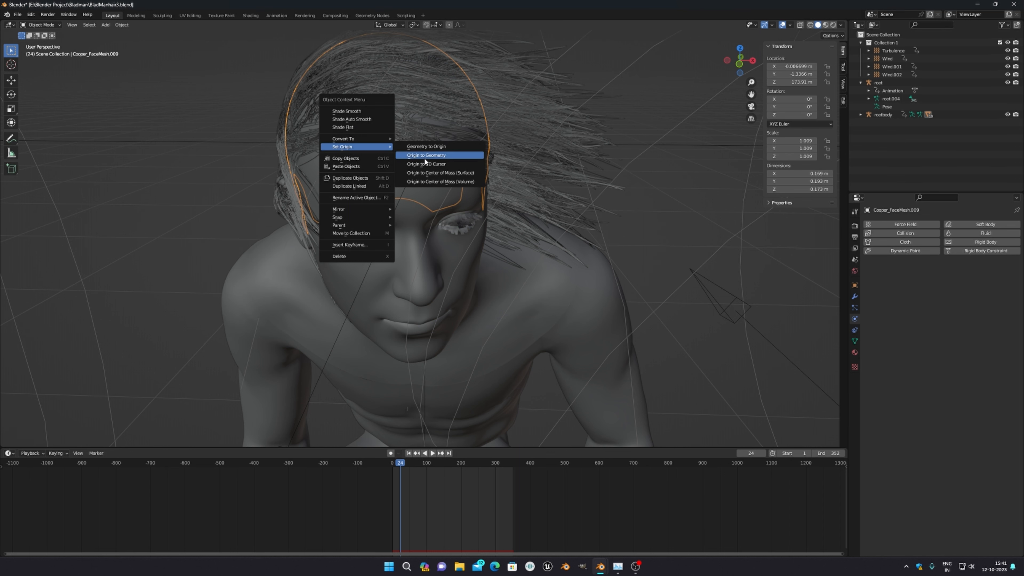
click(658, 104)
middle_drag(658, 105, 532, 159)
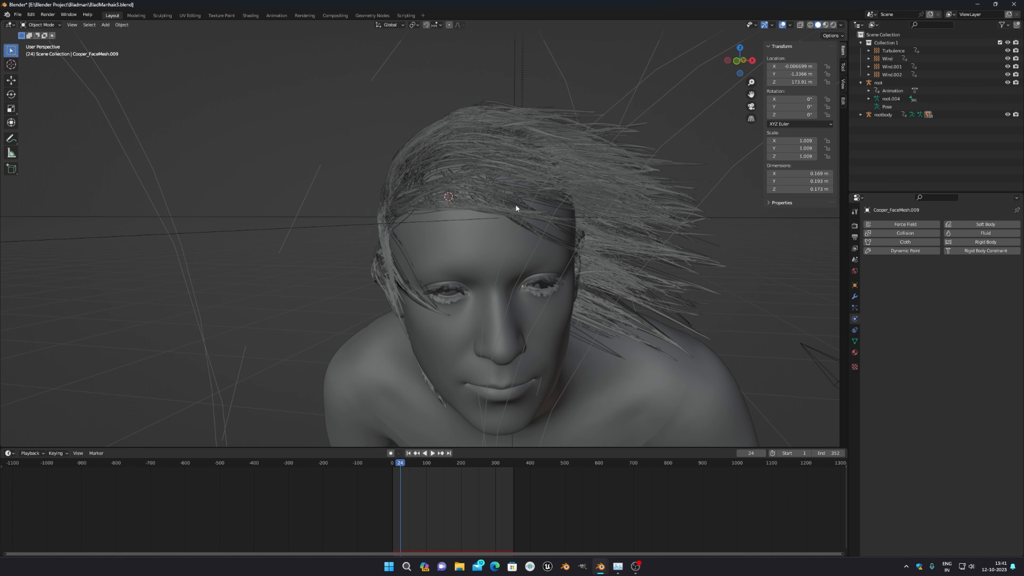
scroll(525, 225, down, 3)
middle_drag(534, 244, 524, 217)
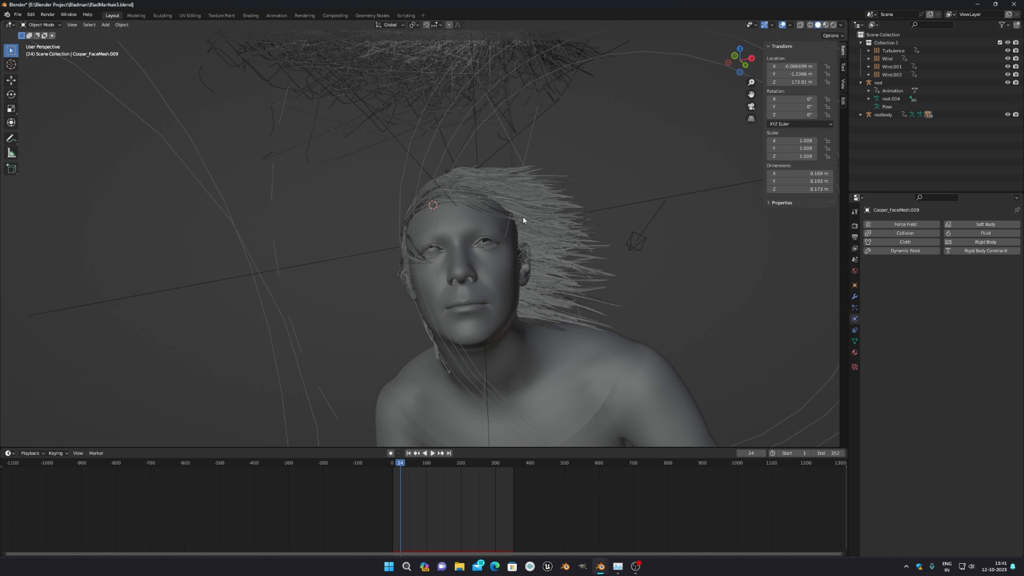